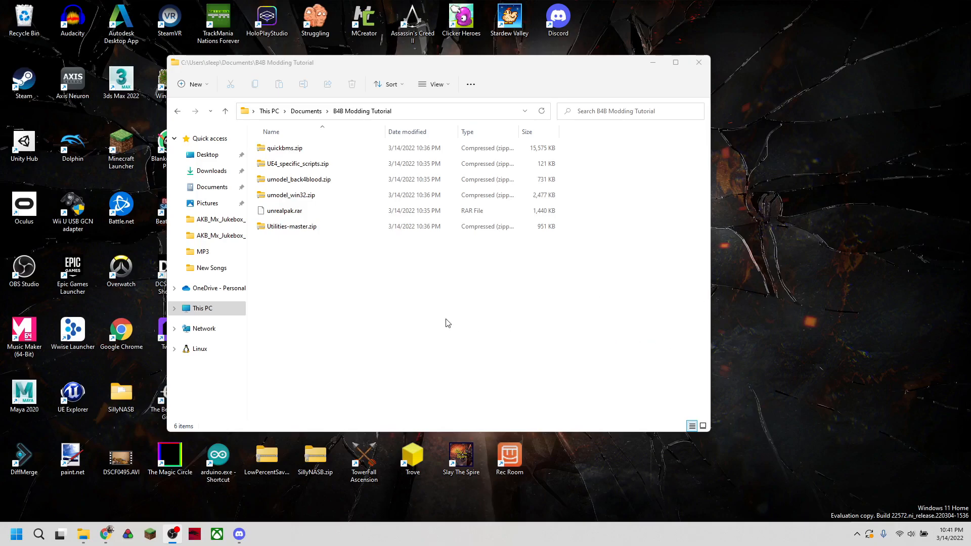
pyautogui.moveTo(423, 284); pyautogui.dragTo(324, 144)
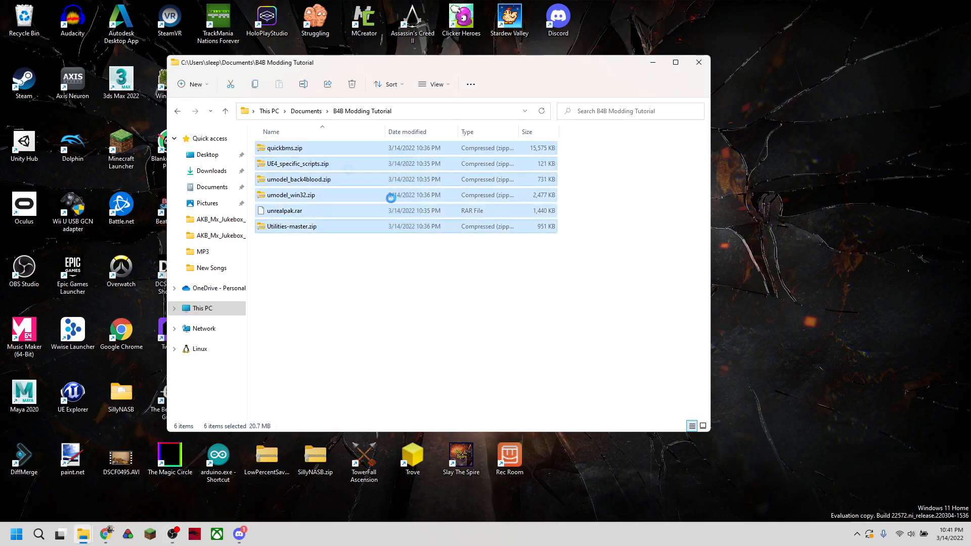
pyautogui.click(580, 297)
pyautogui.moveTo(346, 270); pyautogui.dragTo(276, 141)
pyautogui.click(638, 228)
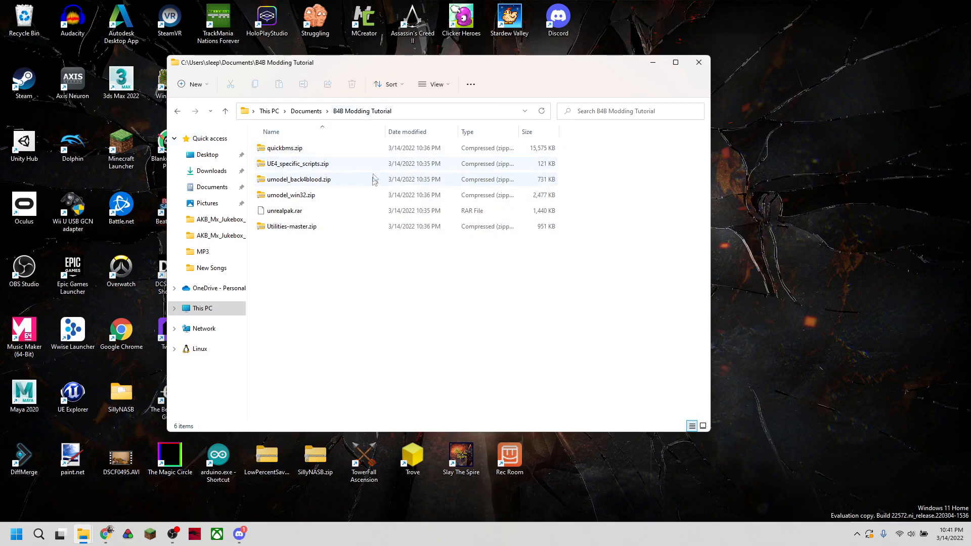
# - Extract quickbms.zip into a quickbms folder beside it and delete the original archive
pyautogui.rightClick(318, 152)
pyautogui.click(354, 232)
pyautogui.click(574, 363)
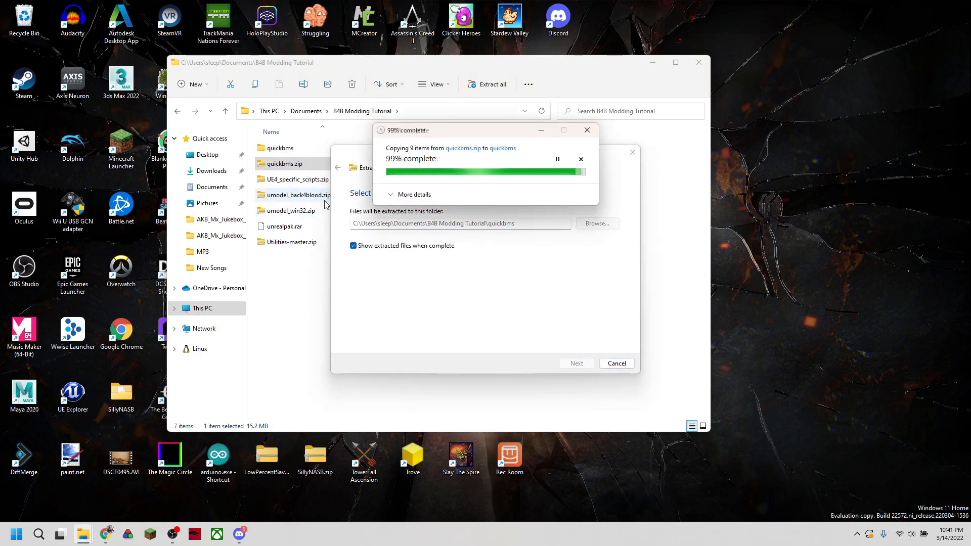
pyautogui.hotkey('alt', 'F4')
pyautogui.press('Delete')
# - Extract UE4_specific_scripts.zip into a folder of the same name and delete the zip file
pyautogui.rightClick(329, 164)
pyautogui.click(395, 385)
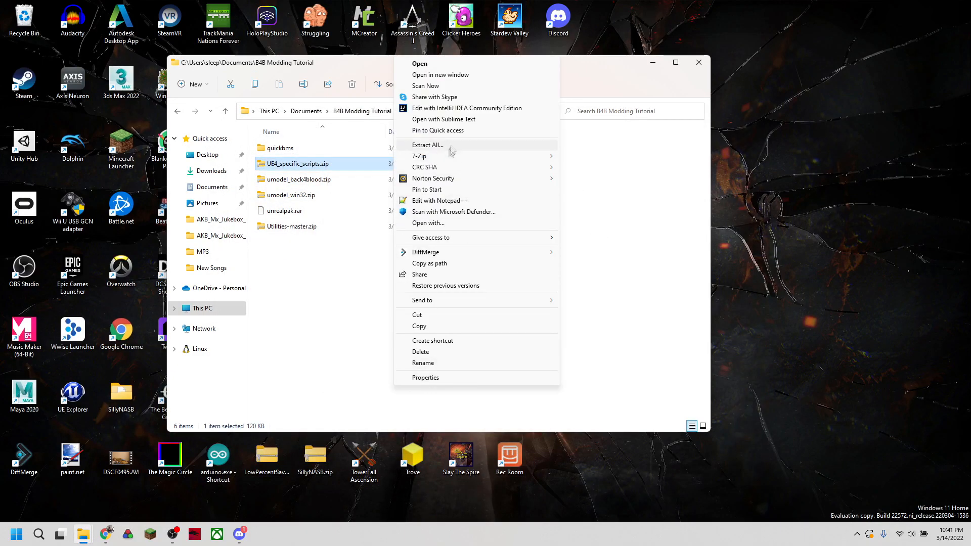
pyautogui.click(451, 146)
pyautogui.click(574, 363)
pyautogui.hotkey('alt', 'F4')
pyautogui.press('Delete')
# - Extract umodel_back4blood.zip into its own folder and remove the original zip file
pyautogui.rightClick(311, 179)
pyautogui.click(349, 250)
pyautogui.click(574, 363)
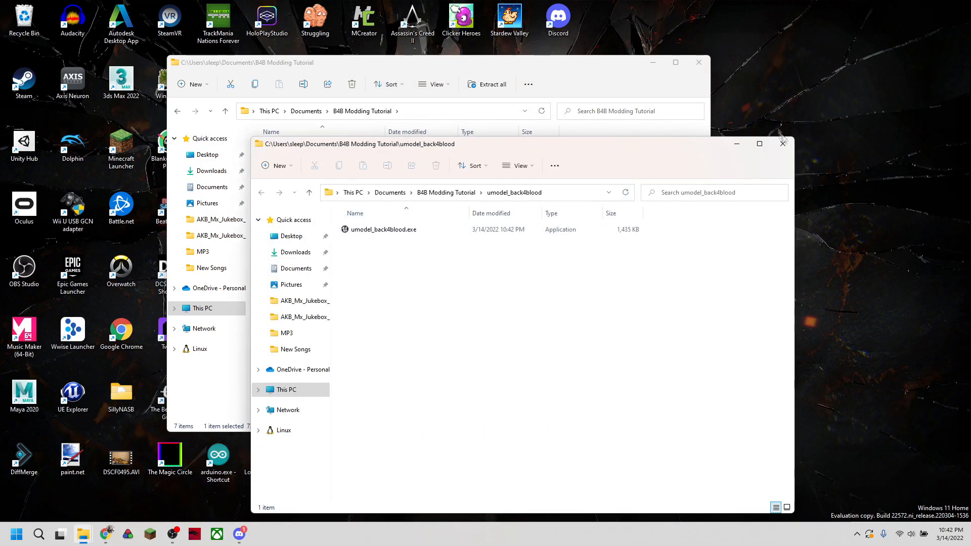
pyautogui.click(783, 143)
pyautogui.press('Delete')
# - Extract umodel_win32.zip into a umodel_win32 folder and delete the leftover archive
pyautogui.rightClick(293, 196)
pyautogui.click(440, 416)
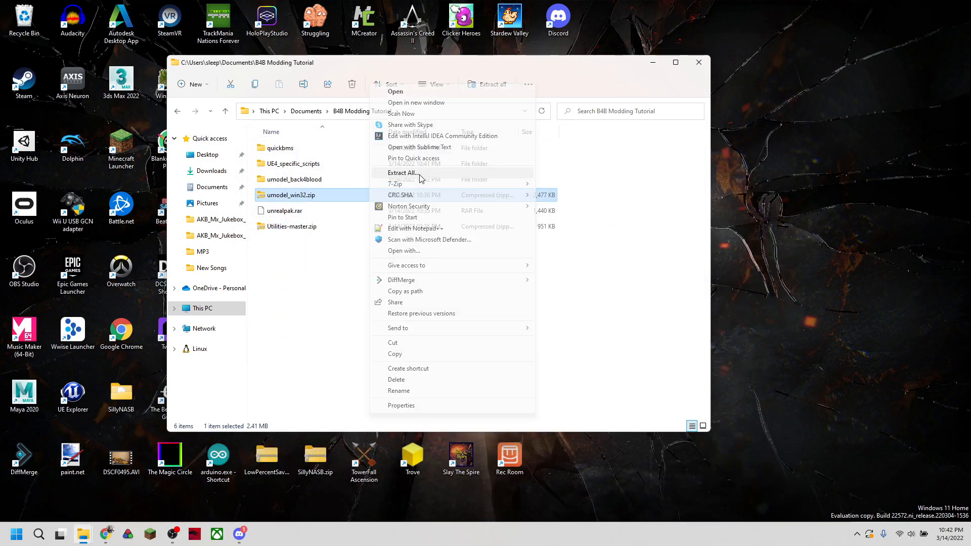
pyautogui.click(409, 173)
pyautogui.click(574, 363)
pyautogui.press('Delete')
# - Open unrealpak.rar in 7-Zip and create a new folder named unrealpak in B4B Modding Tutorial
pyautogui.rightClick(314, 215)
pyautogui.click(377, 370)
pyautogui.moveTo(421, 168)
pyautogui.click(558, 168)
pyautogui.moveTo(385, 166); pyautogui.dragTo(572, 181)
pyautogui.moveTo(469, 331); pyautogui.dragTo(412, 253)
pyautogui.rightClick(331, 266)
pyautogui.moveTo(365, 344)
pyautogui.click(516, 150)
pyautogui.write('unrealpak')
pyautogui.press('Return')
# - Copy all files from the unrealpak.rar archive into the unrealpak folder and delete the rar file
pyautogui.doubleClick(323, 211)
pyautogui.moveTo(526, 367); pyautogui.dragTo(405, 253)
pyautogui.moveTo(437, 265); pyautogui.dragTo(318, 218)
pyautogui.click(324, 148)
pyautogui.click(362, 112)
pyautogui.click(667, 188)
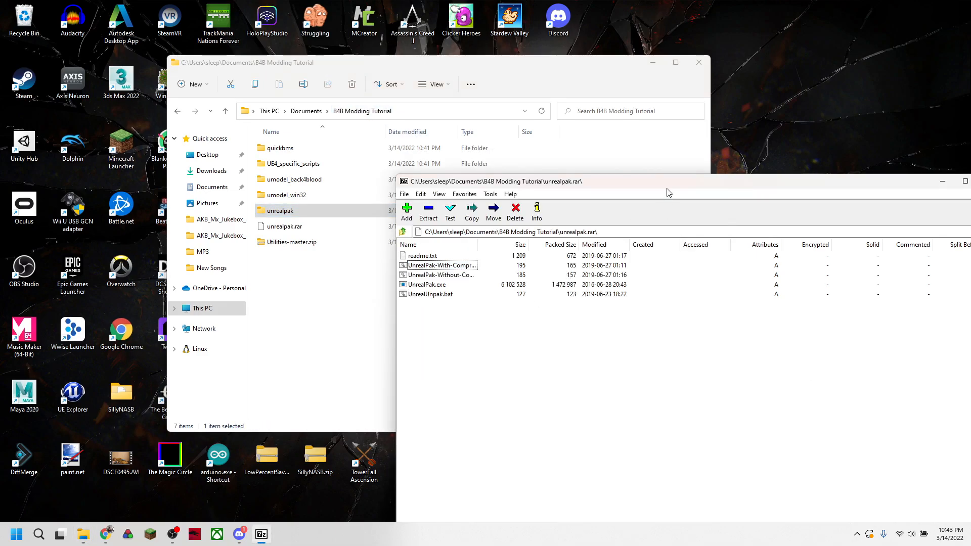
pyautogui.moveTo(667, 189); pyautogui.dragTo(491, 171)
pyautogui.click(814, 163)
pyautogui.click(303, 226)
pyautogui.press('Delete')
# - Extract Utilities-master.zip into a Utilities-master folder and delete the zip archive
pyautogui.rightClick(314, 229)
pyautogui.click(383, 308)
pyautogui.press('Return')
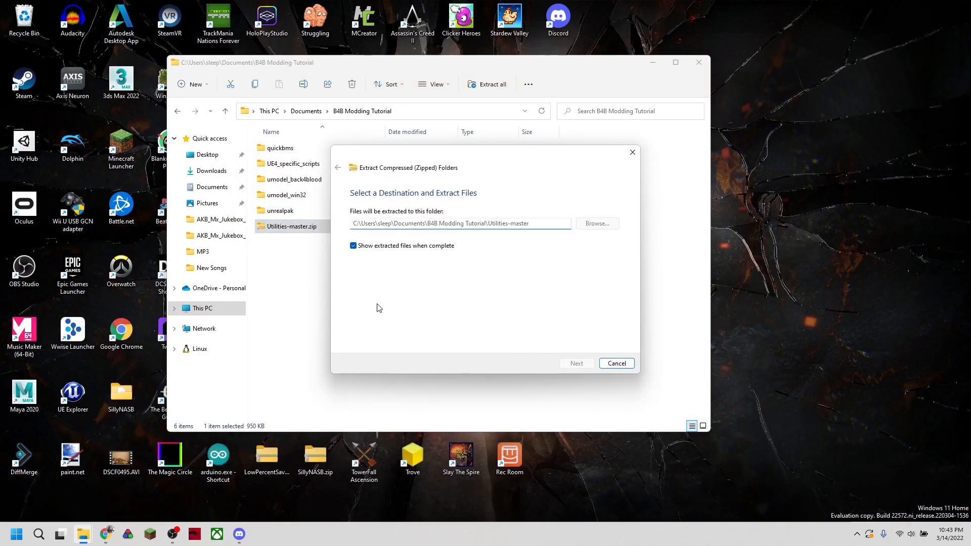
pyautogui.click(810, 21)
pyautogui.press('Delete')
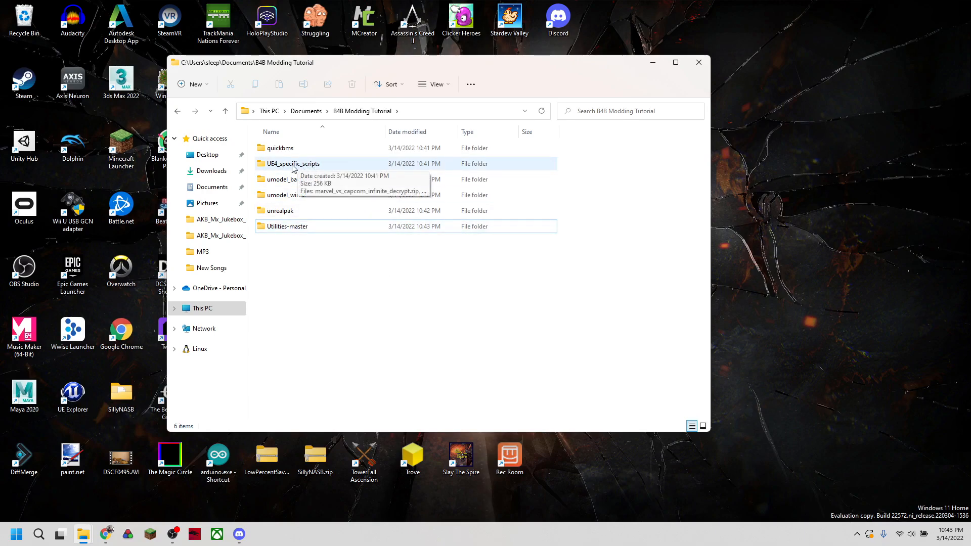
# - Move unreal_tournament_4_0.4.25c_back4blood.bms from the UE4_specific_scripts folder into the quickbms folder
pyautogui.doubleClick(314, 165)
pyautogui.scroll(-2, 557, 299)
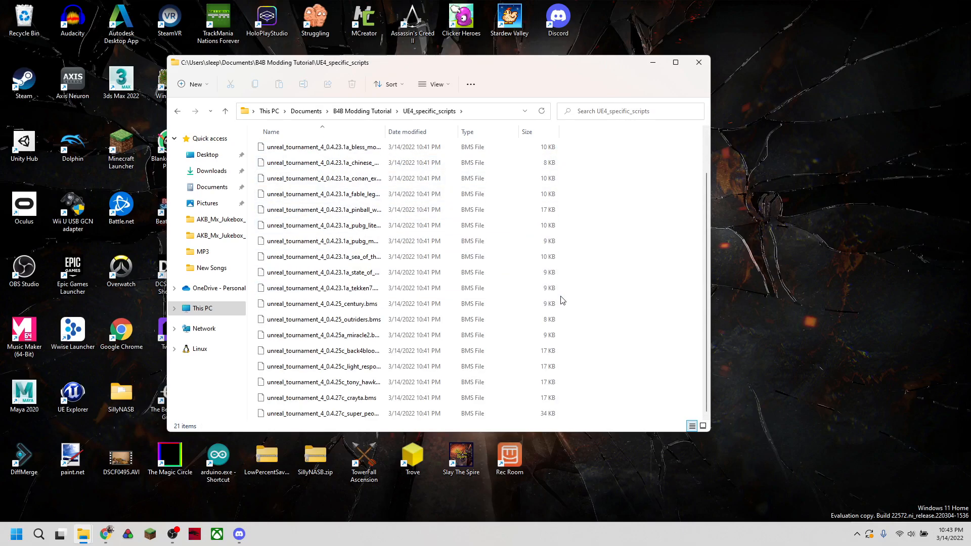
pyautogui.moveTo(386, 131); pyautogui.dragTo(458, 134)
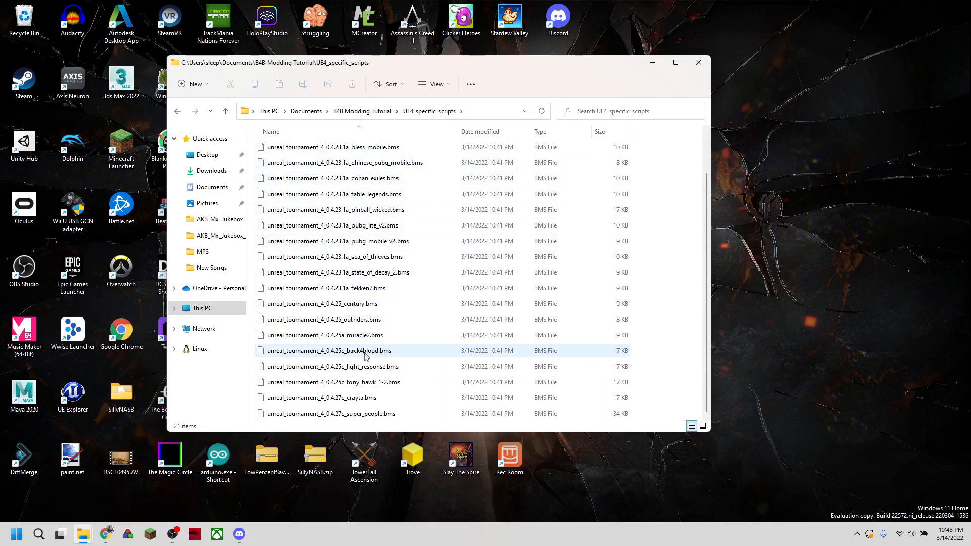
pyautogui.click(343, 356)
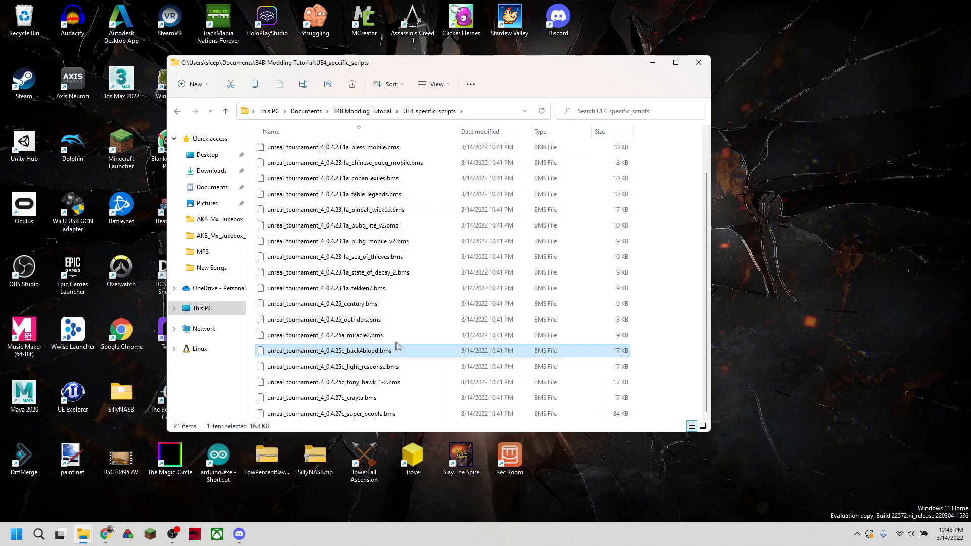
pyautogui.click(362, 111)
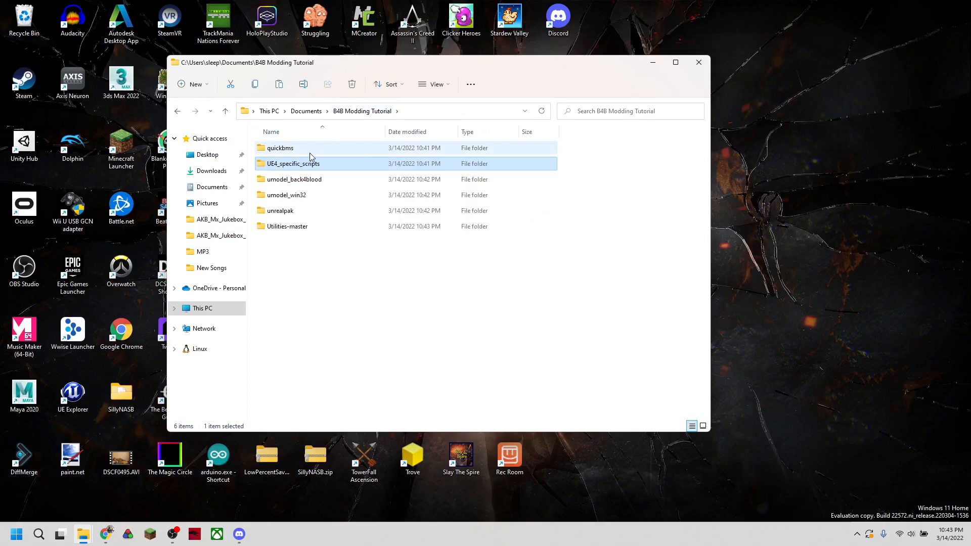
pyautogui.doubleClick(310, 152)
pyautogui.hotkey('ctrl', 'v')
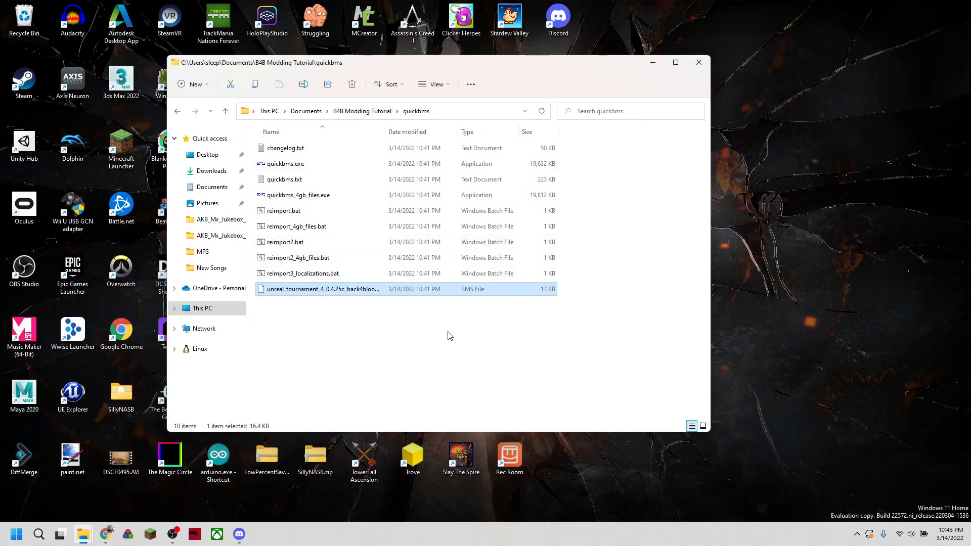
# - Delete the UE4_specific_scripts folder from B4B Modding Tutorial
pyautogui.click(362, 111)
pyautogui.click(321, 167)
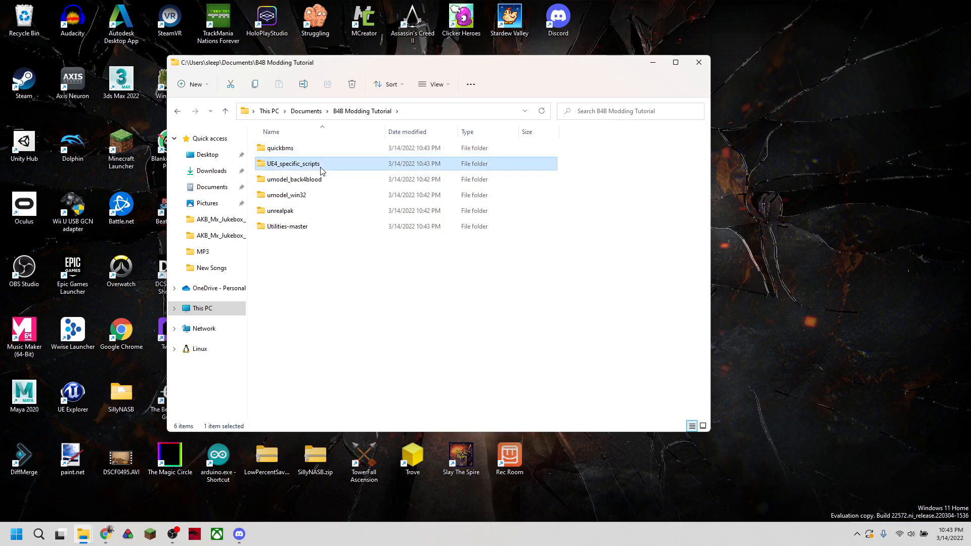
pyautogui.press('Delete')
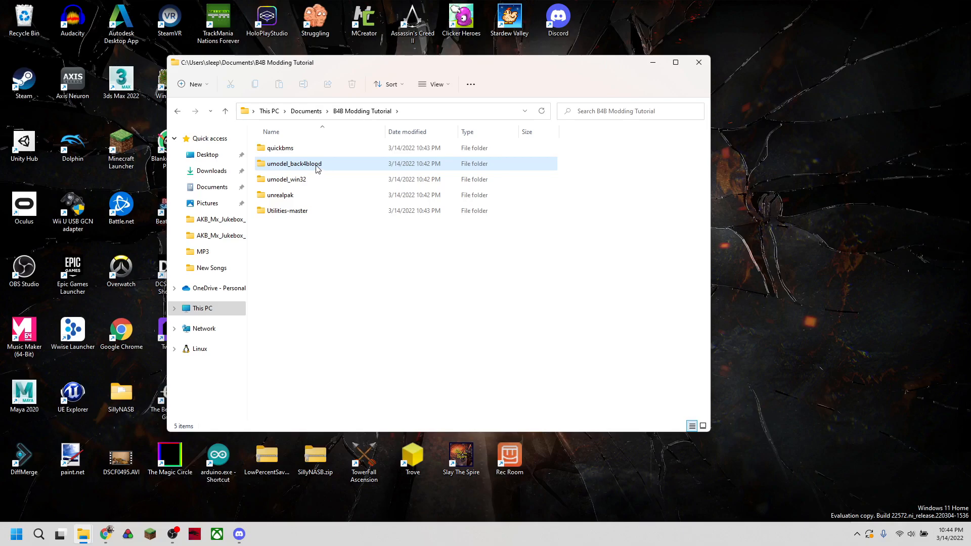
# - Move umodel_back4blood.exe from the umodel_back4blood folder into the umodel_win32 folder
pyautogui.doubleClick(317, 167)
pyautogui.click(327, 150)
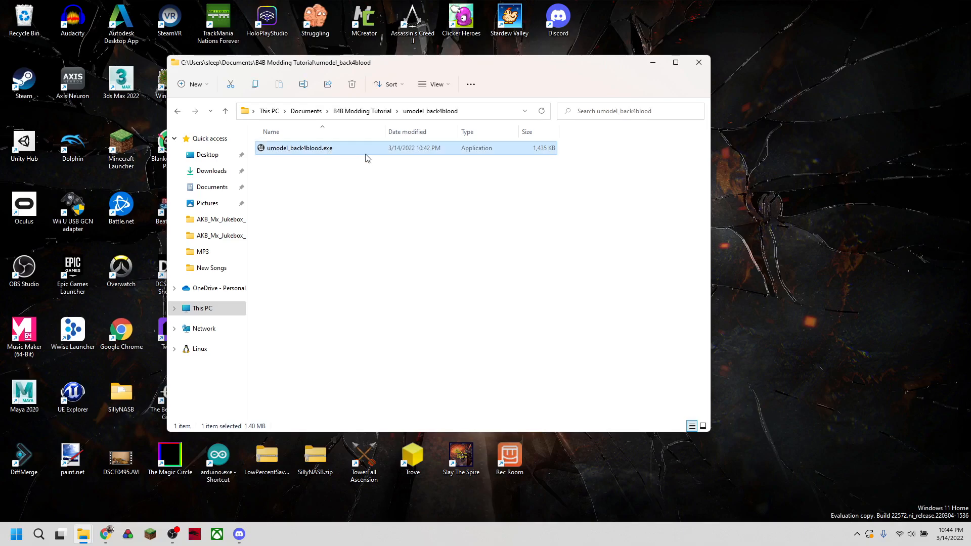
pyautogui.click(362, 111)
pyautogui.doubleClick(304, 180)
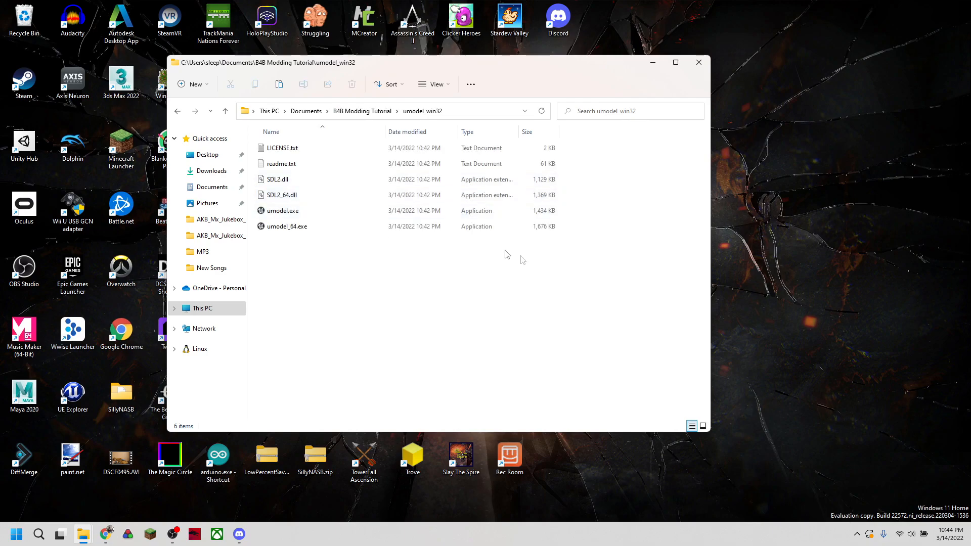
pyautogui.hotkey('ctrl', 'v')
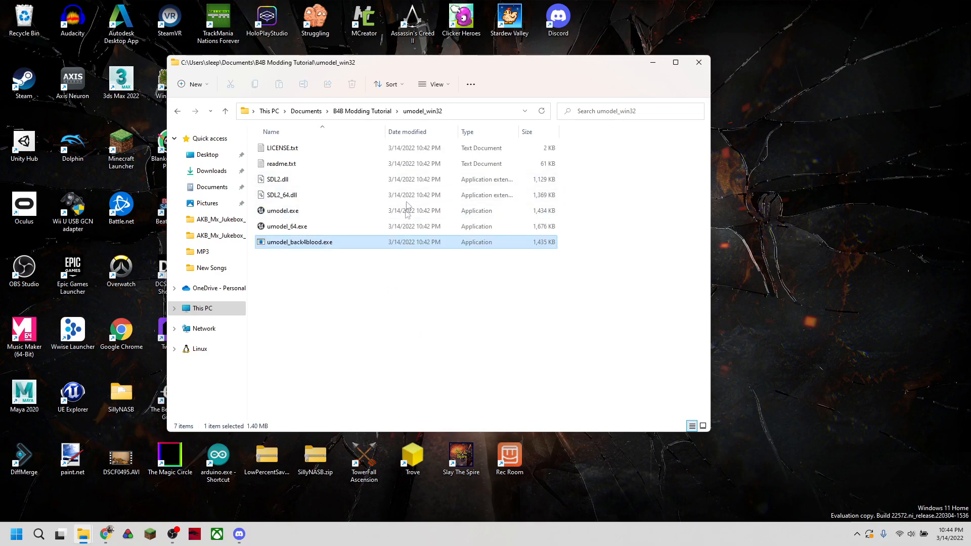
# - Delete the umodel_back4blood folder from B4B Modding Tutorial
pyautogui.click(375, 113)
pyautogui.click(304, 167)
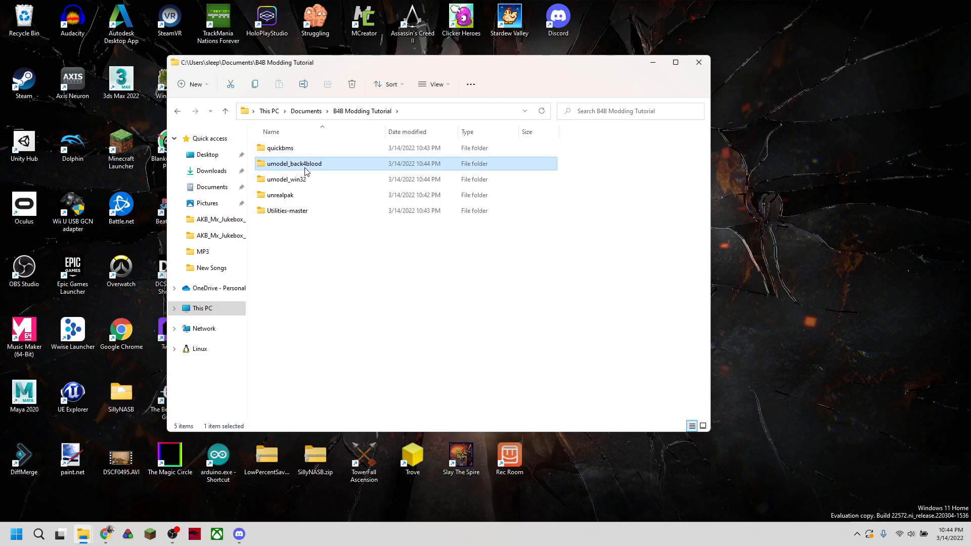
pyautogui.press('Delete')
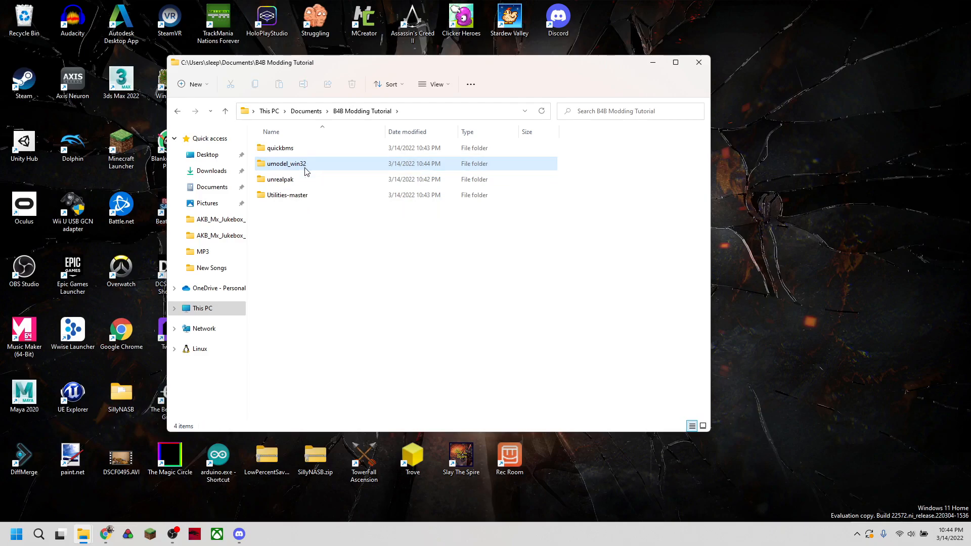
# - Check the files in the nested Utilities-master folder and rename the top-level Utilities-master folder as Asset Editor
pyautogui.doubleClick(306, 196)
pyautogui.doubleClick(285, 148)
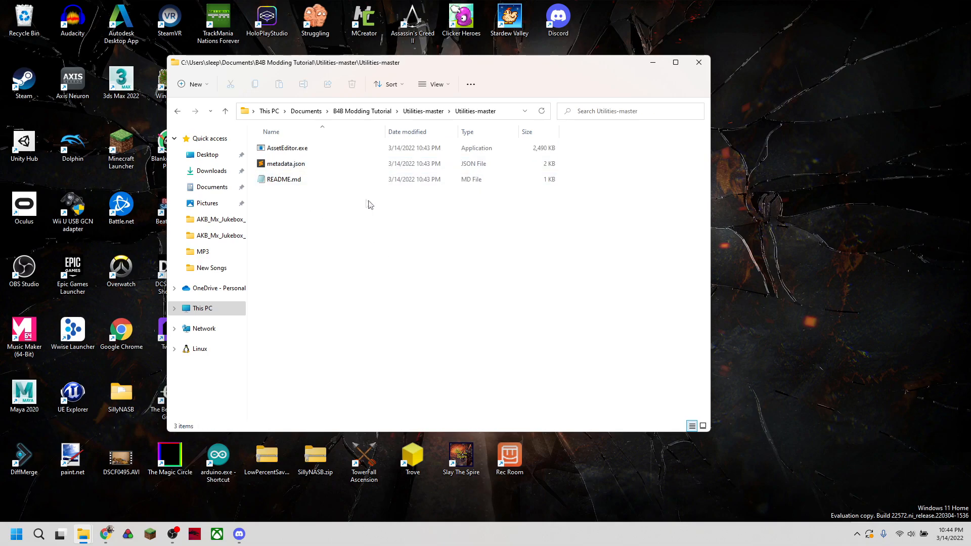
pyautogui.click(423, 110)
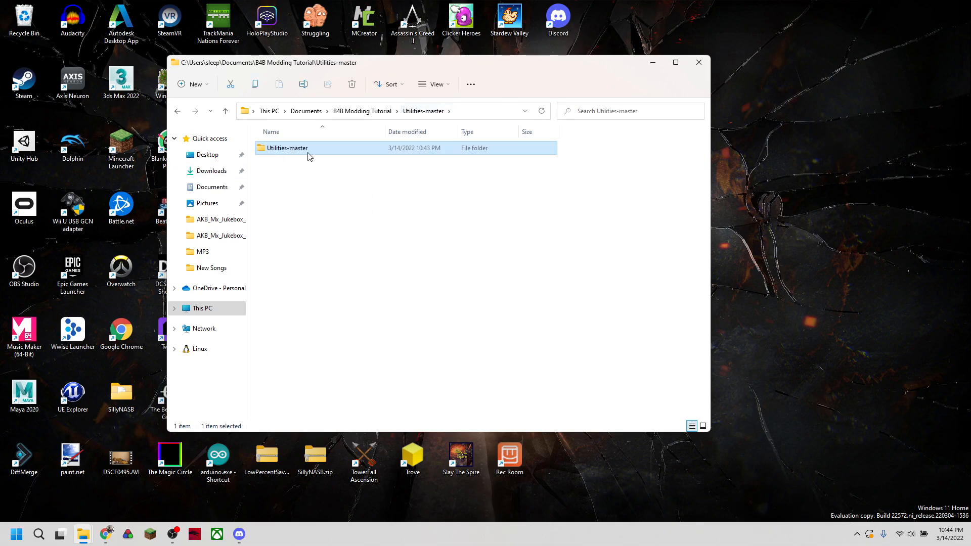
pyautogui.click(362, 111)
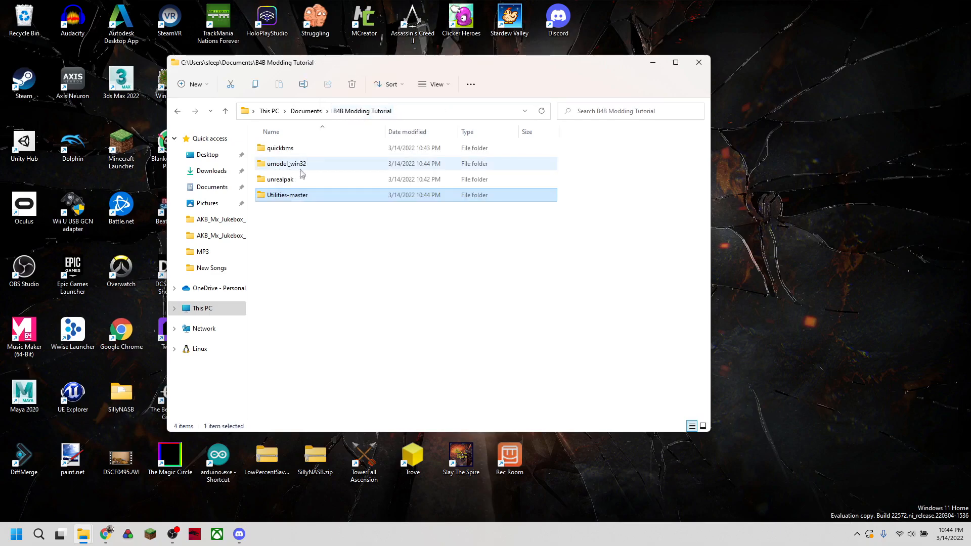
pyautogui.rightClick(300, 198)
pyautogui.click(363, 387)
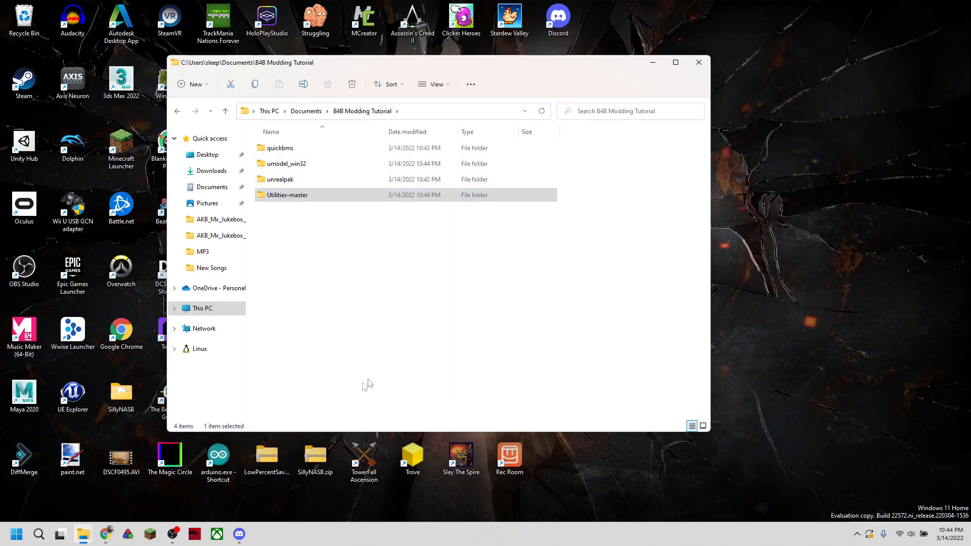
pyautogui.click(401, 353)
pyautogui.write('Asset Editor')
pyautogui.press('Return')
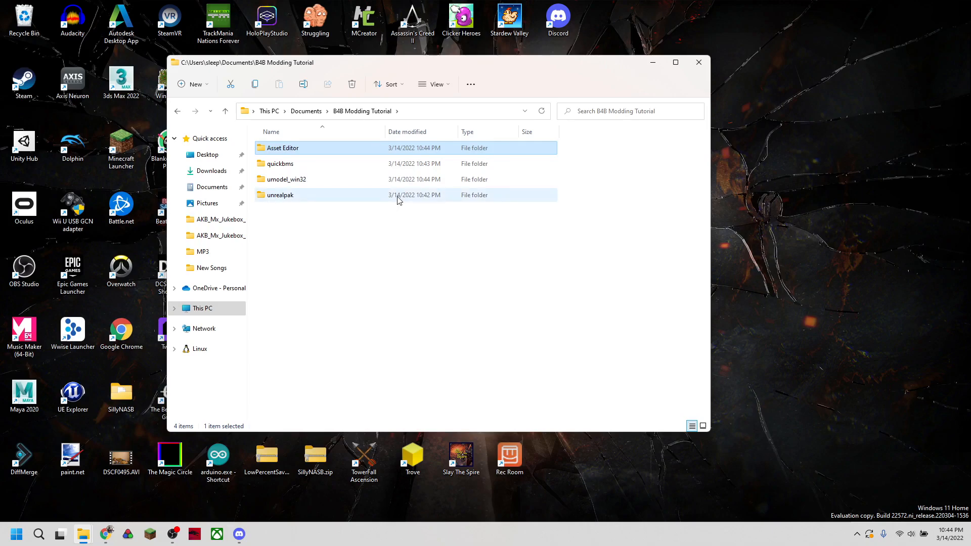
pyautogui.click(316, 166)
pyautogui.click(307, 181)
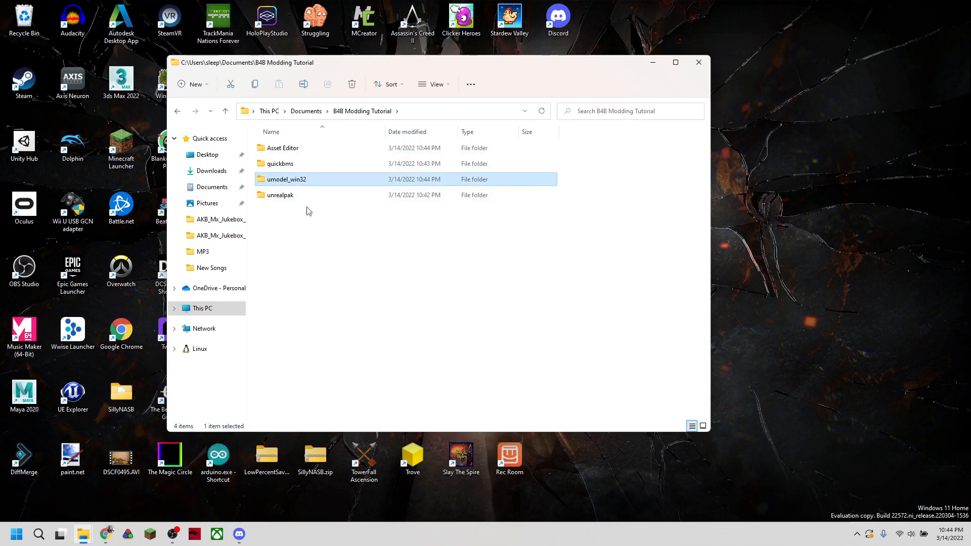
pyautogui.click(303, 198)
pyautogui.click(306, 148)
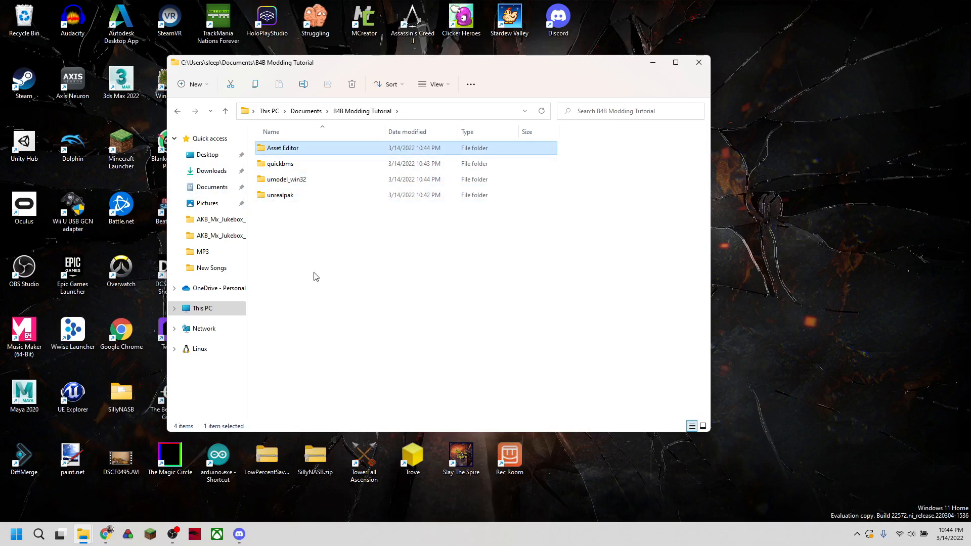
# - Run quickbms.exe from the quickbms folder and load unreal_tournament_4_0.4.25c_back4blood.bms as its BMS script
pyautogui.doubleClick(305, 170)
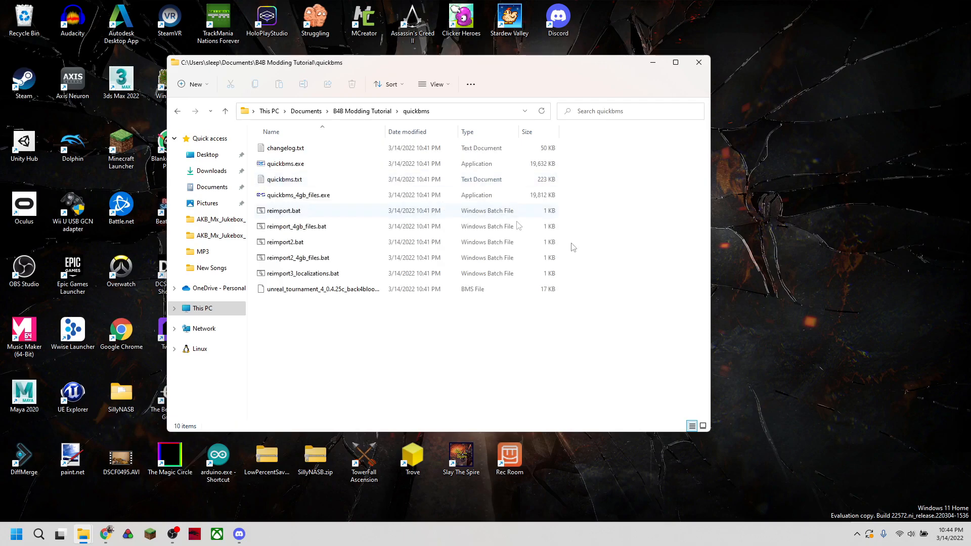
pyautogui.doubleClick(315, 168)
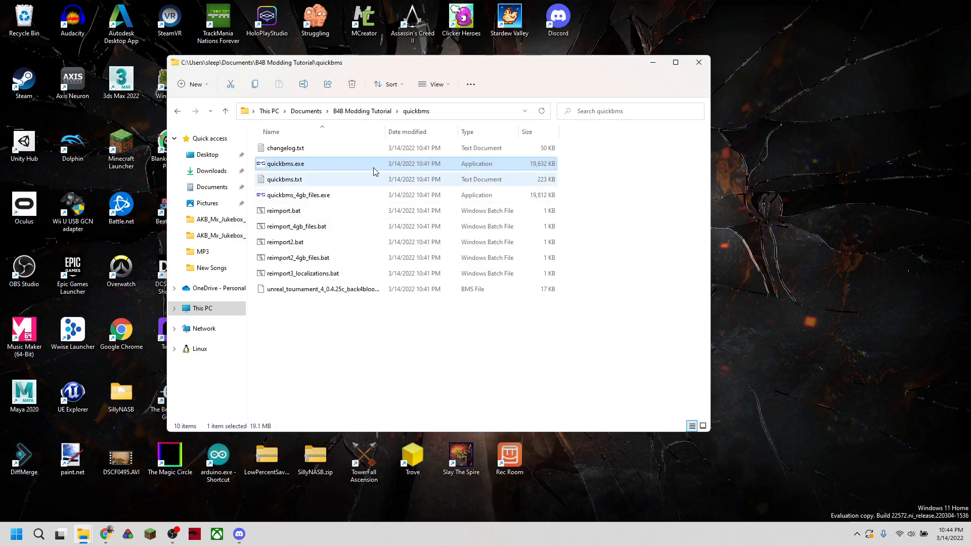
pyautogui.moveTo(217, 20); pyautogui.dragTo(614, 118)
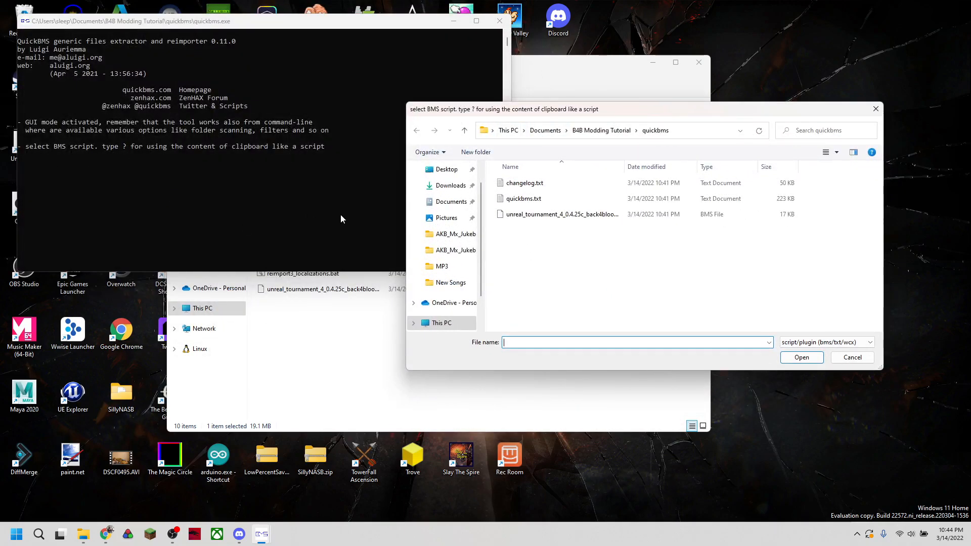
pyautogui.click(597, 219)
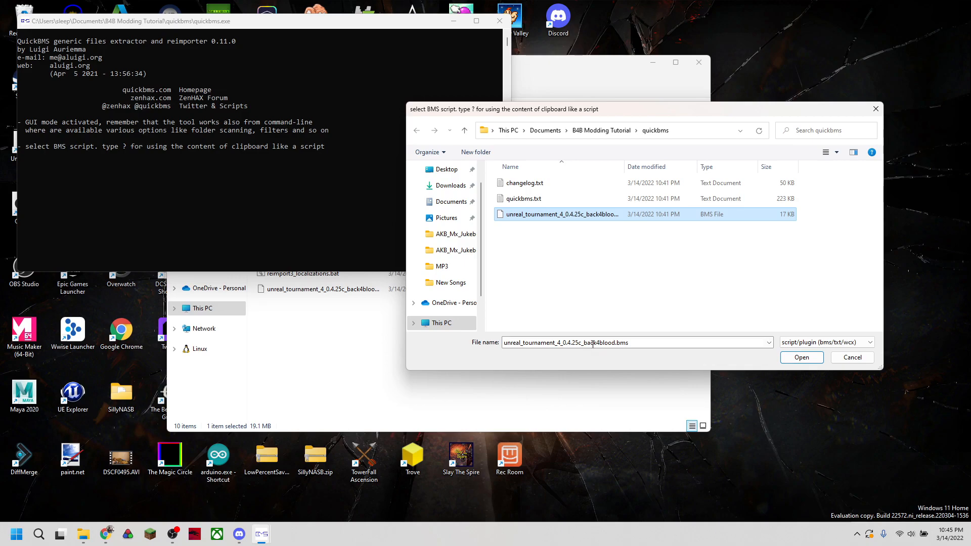
pyautogui.click(803, 358)
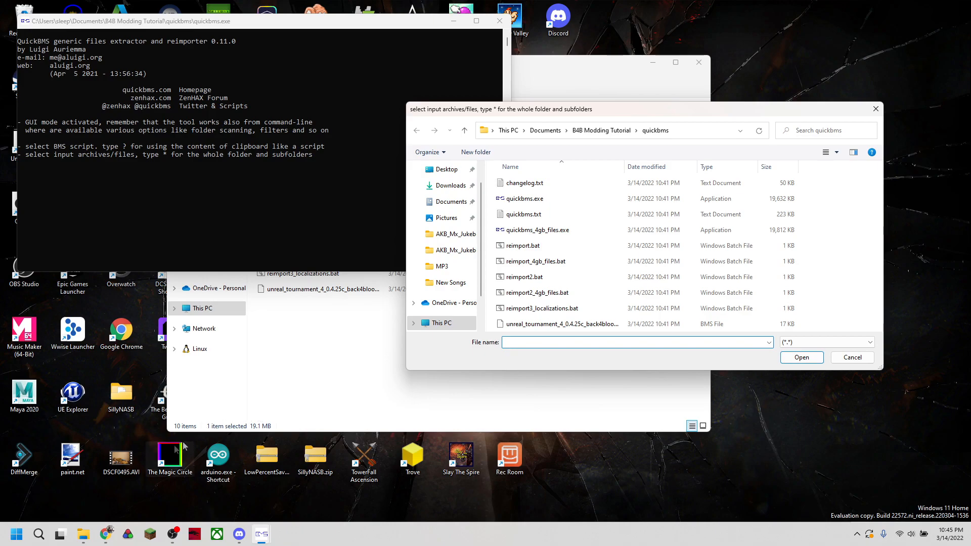
# - Load pakchunk0-WindowsNoEditor.pak from D:\SteamLibrary\steamapps\common\Back 4 Blood\Gobi\Content\Paks as the QuickBMS input archive
pyautogui.moveTo(87, 534)
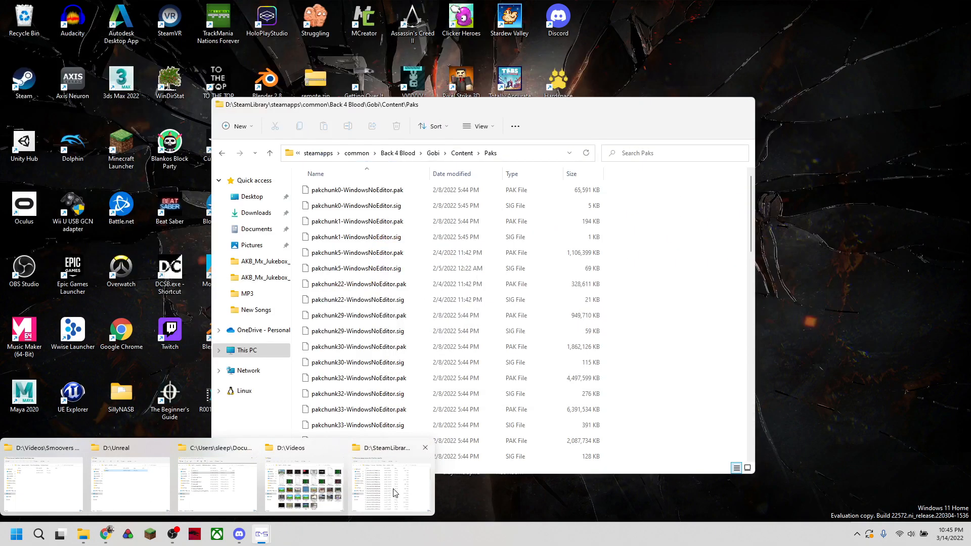
pyautogui.click(395, 492)
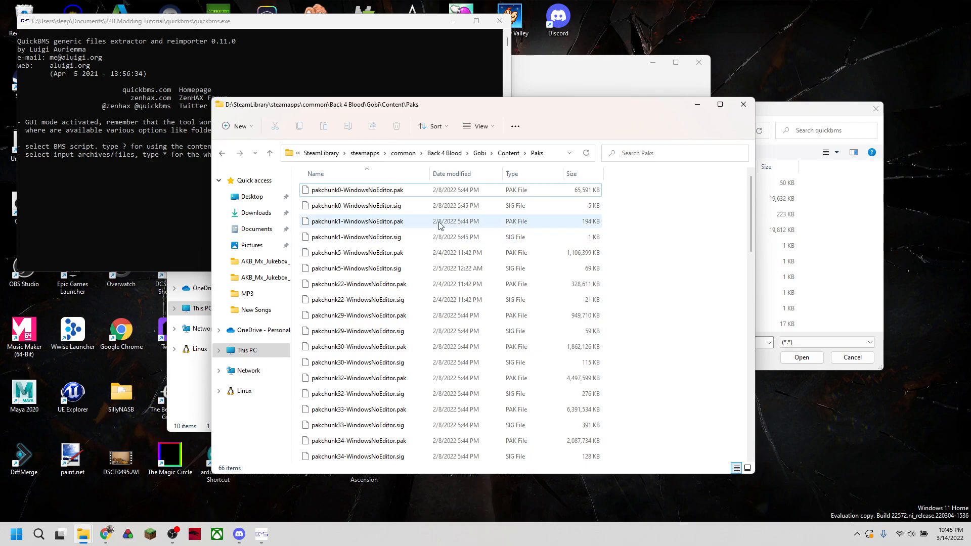
pyautogui.click(550, 155)
pyautogui.hotkey('ctrl', 'c')
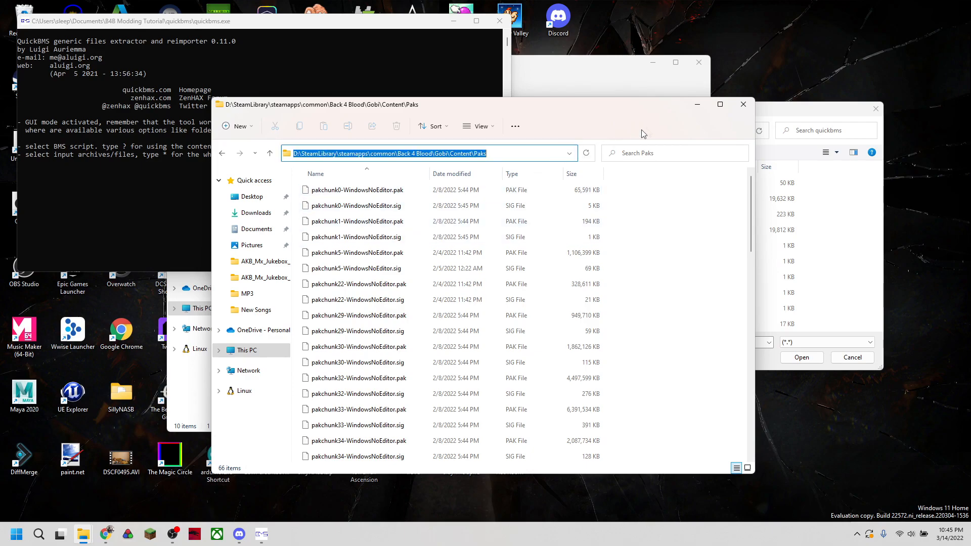
pyautogui.click(693, 106)
pyautogui.click(696, 130)
pyautogui.hotkey('ctrl', 'v')
pyautogui.press('Return')
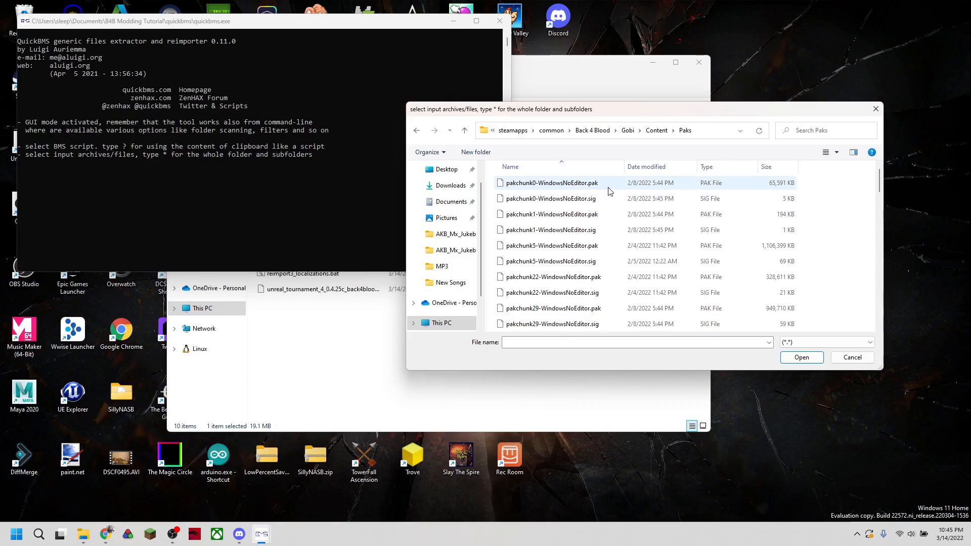
pyautogui.click(592, 186)
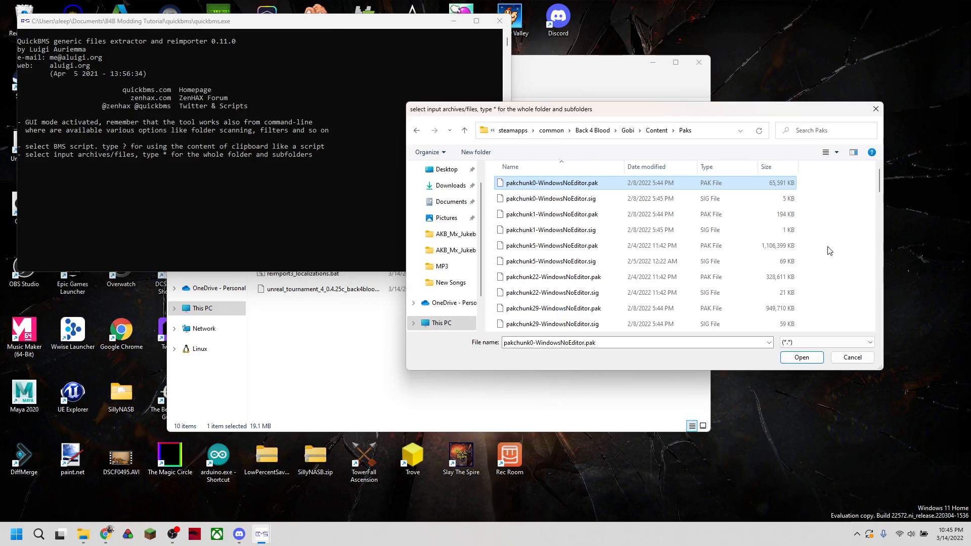
pyautogui.click(802, 357)
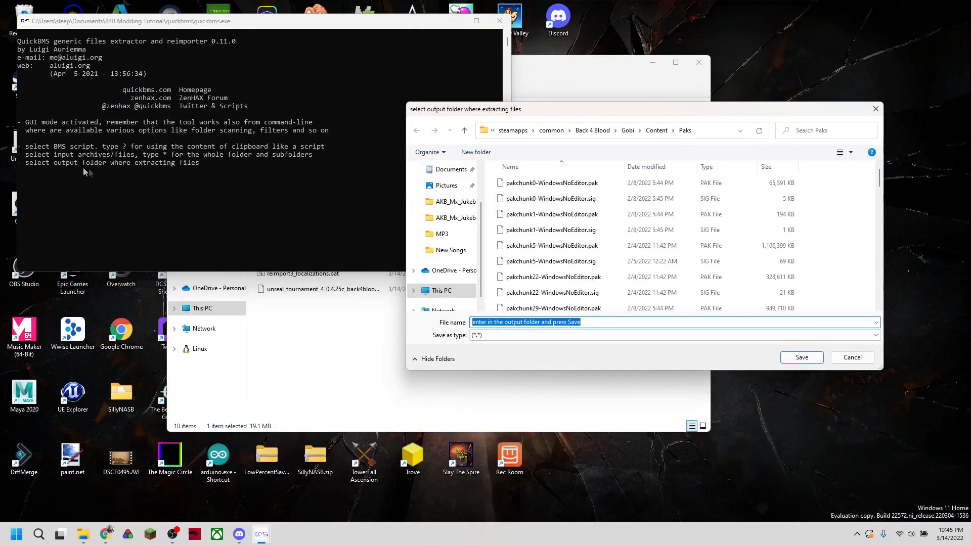
# - Create a new folder named Extracted in B4B Modding Tutorial
pyautogui.click(568, 77)
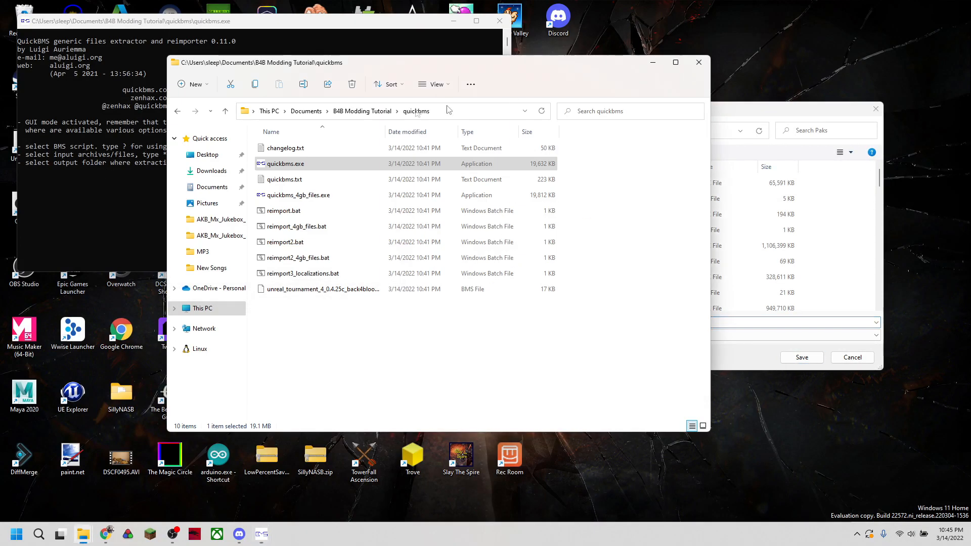
pyautogui.click(362, 111)
pyautogui.rightClick(327, 239)
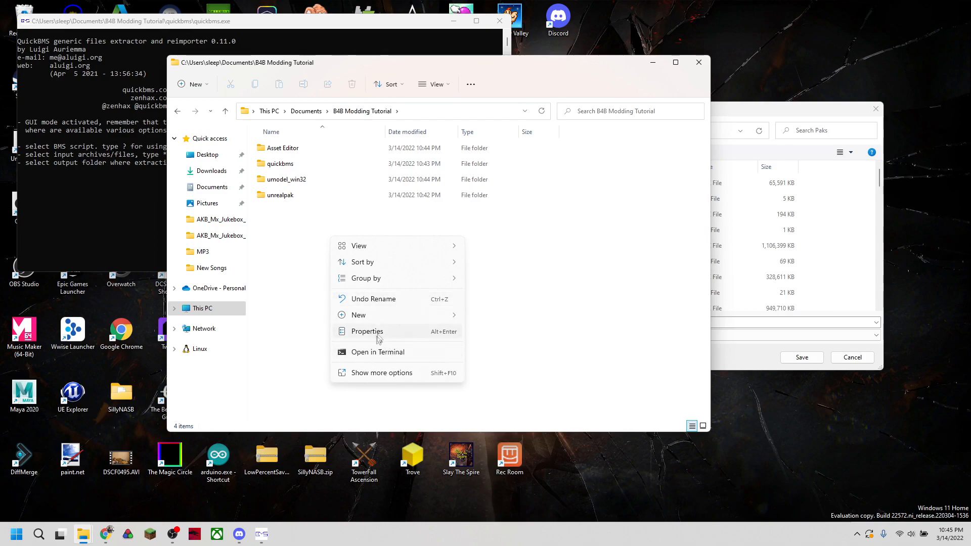
pyautogui.moveTo(395, 315)
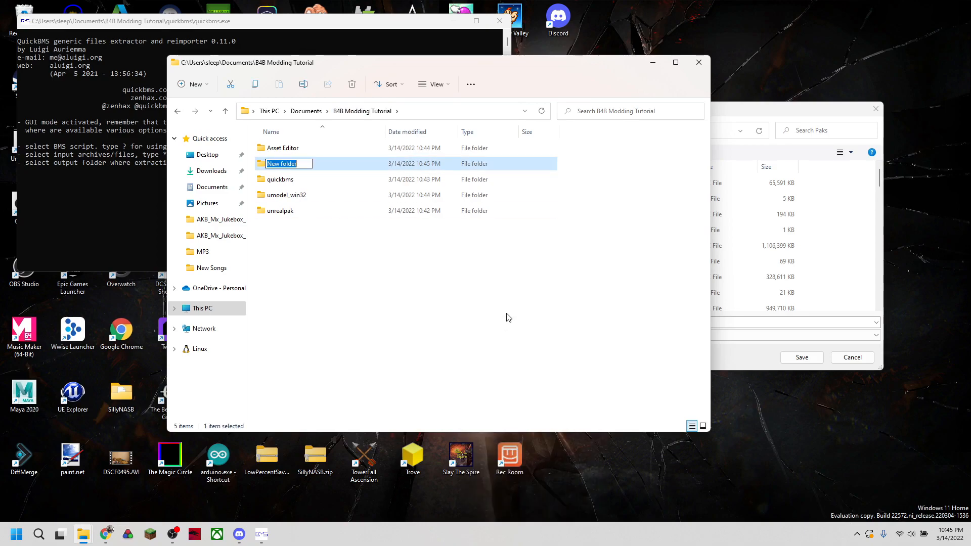
pyautogui.write('Extracted')
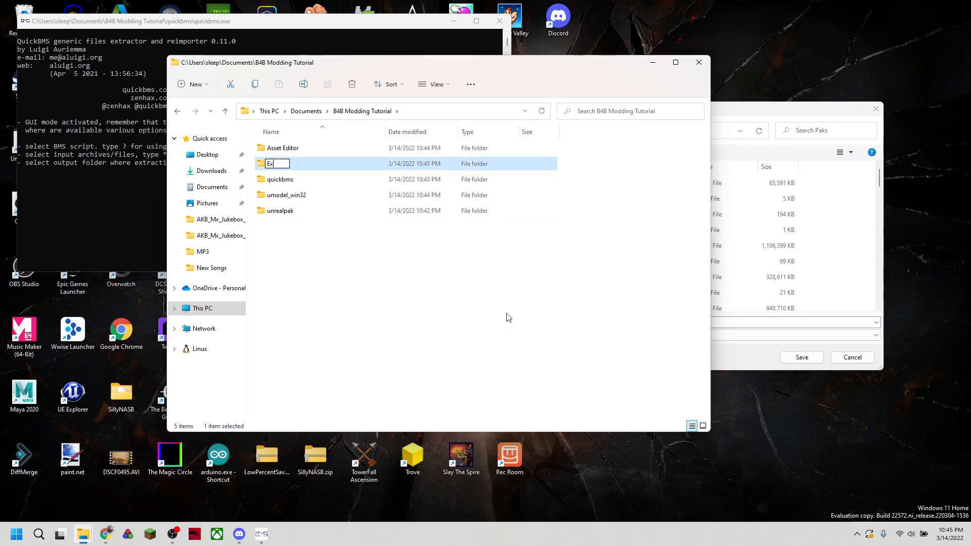
pyautogui.press('Return')
# - Set the Extracted folder in B4B Modding Tutorial as the QuickBMS output folder
pyautogui.doubleClick(338, 163)
pyautogui.click(444, 111)
pyautogui.hotkey('ctrl', 'c')
pyautogui.click(653, 63)
pyautogui.click(697, 130)
pyautogui.hotkey('ctrl', 'v')
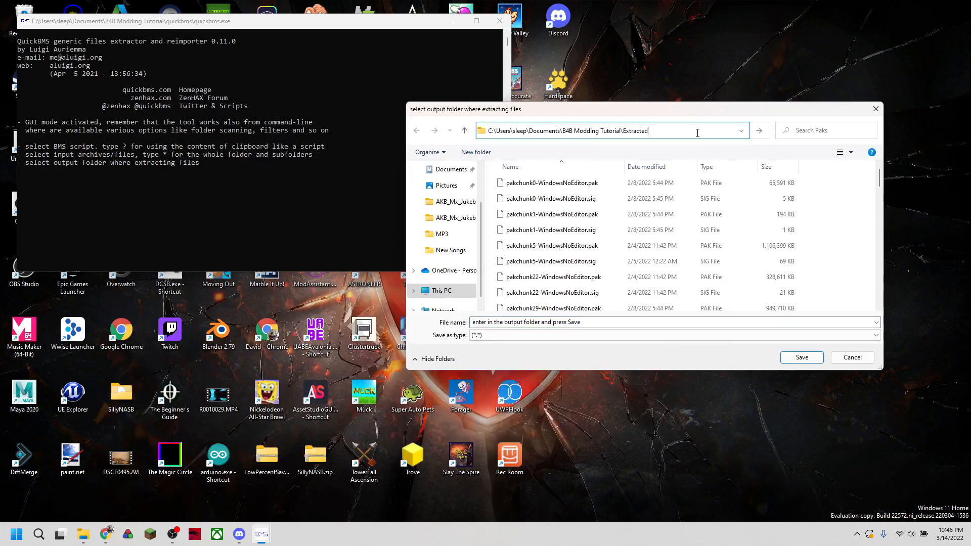
pyautogui.press('Return')
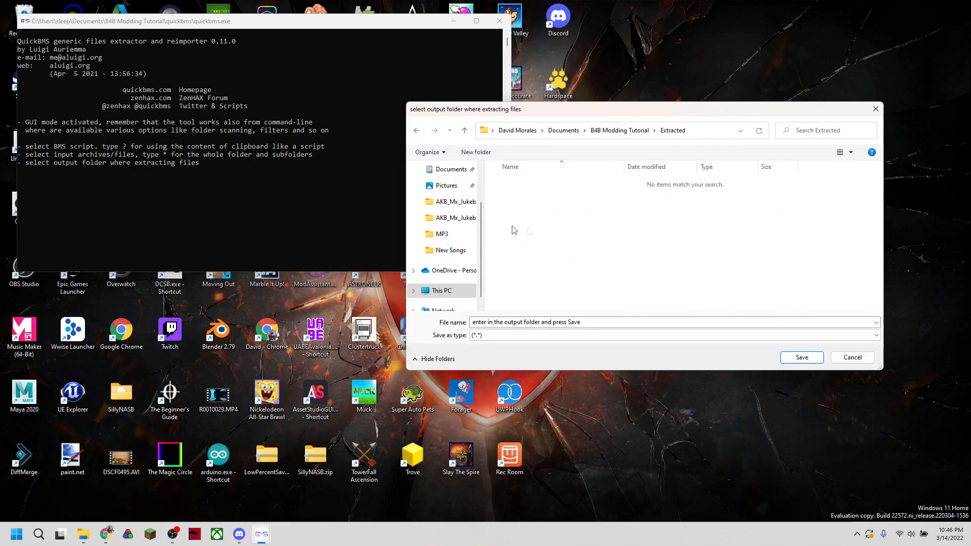
pyautogui.click(802, 358)
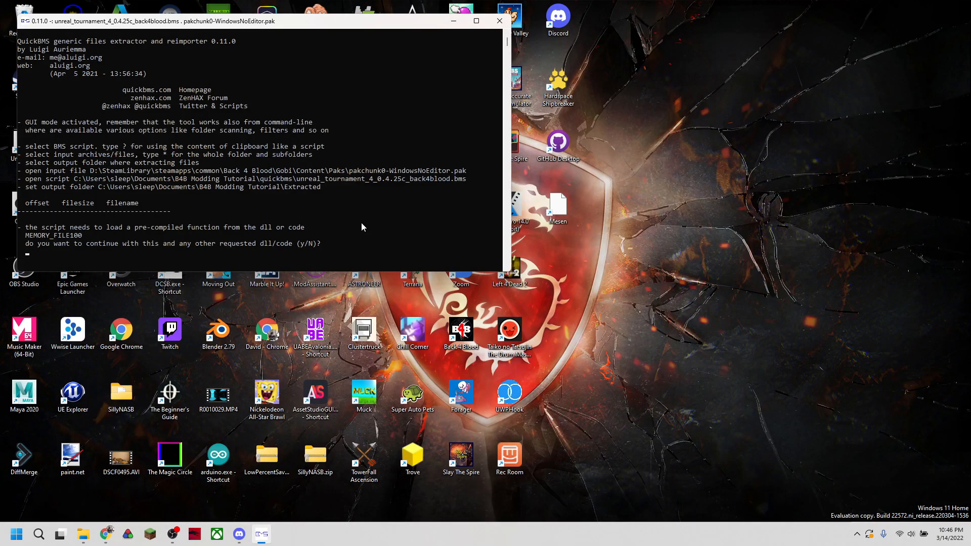
# - Allow the requested dll code with y, overwrite all existing files with a, and quit QuickBMS once extraction ends
pyautogui.press('Return')
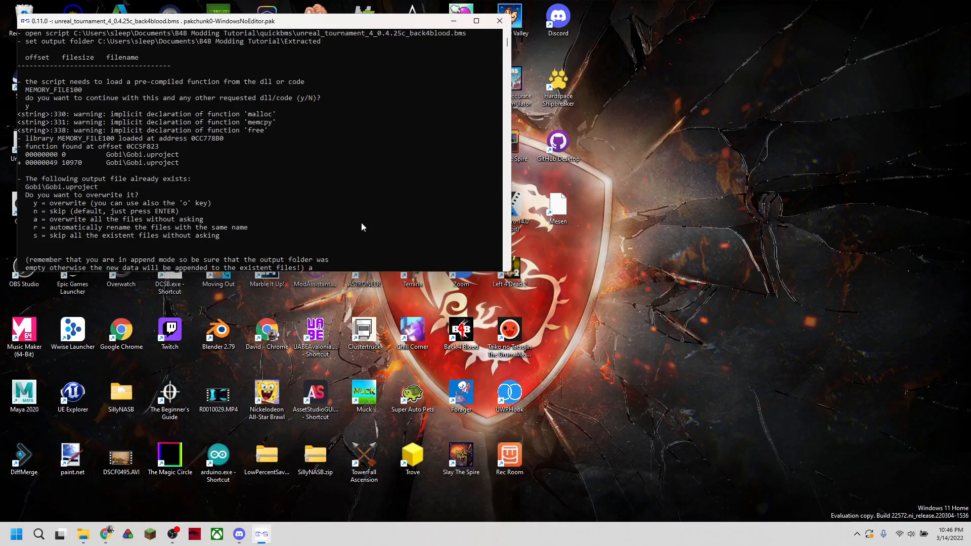
pyautogui.write('a')
pyautogui.press('Return')
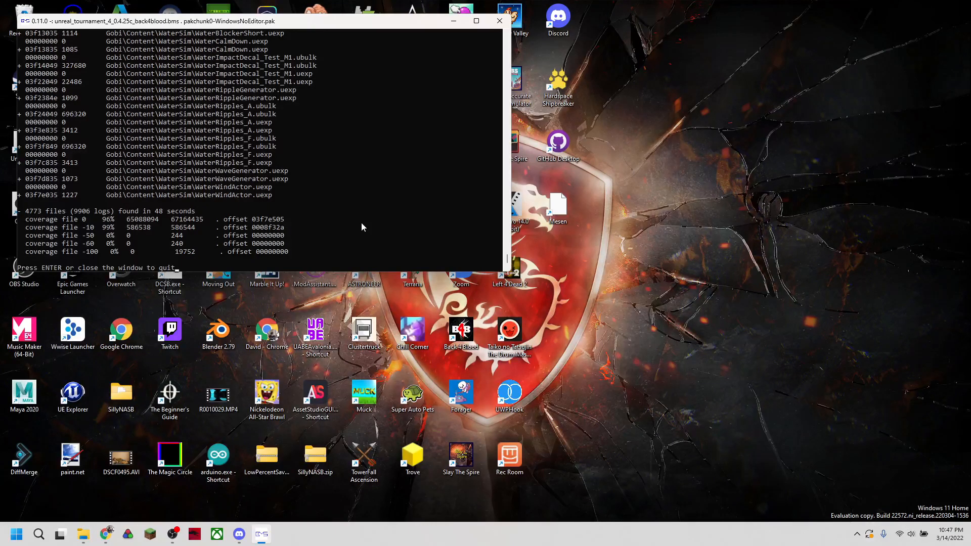
pyautogui.press('Return')
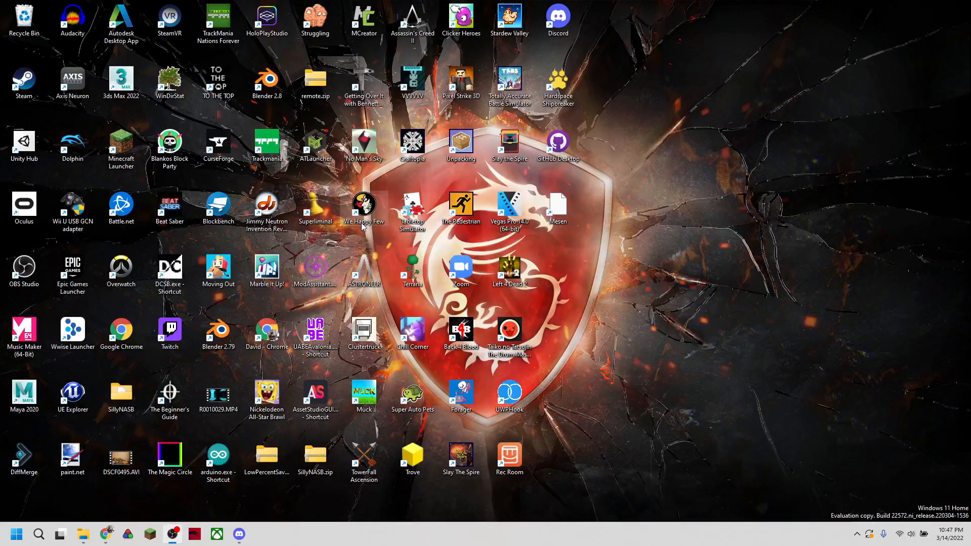
# - Check the extracted files in the Extracted folder and its Engine subfolder, and return to Extracted
pyautogui.moveTo(84, 534)
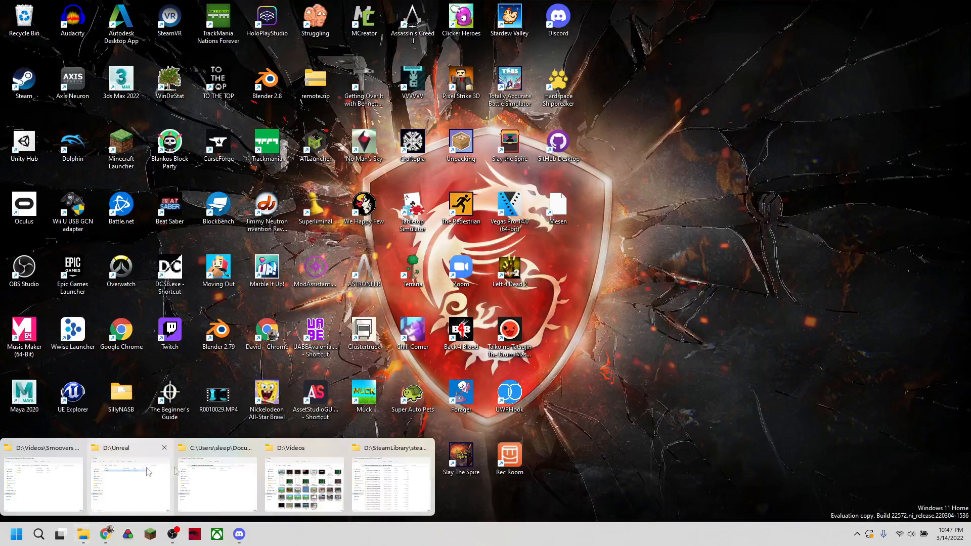
pyautogui.moveTo(398, 489)
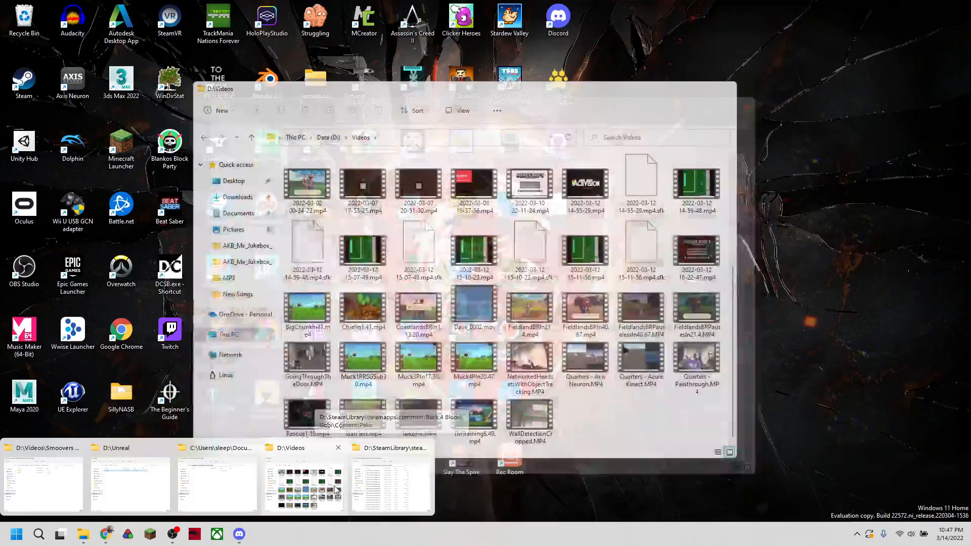
pyautogui.moveTo(223, 486)
pyautogui.moveTo(159, 489)
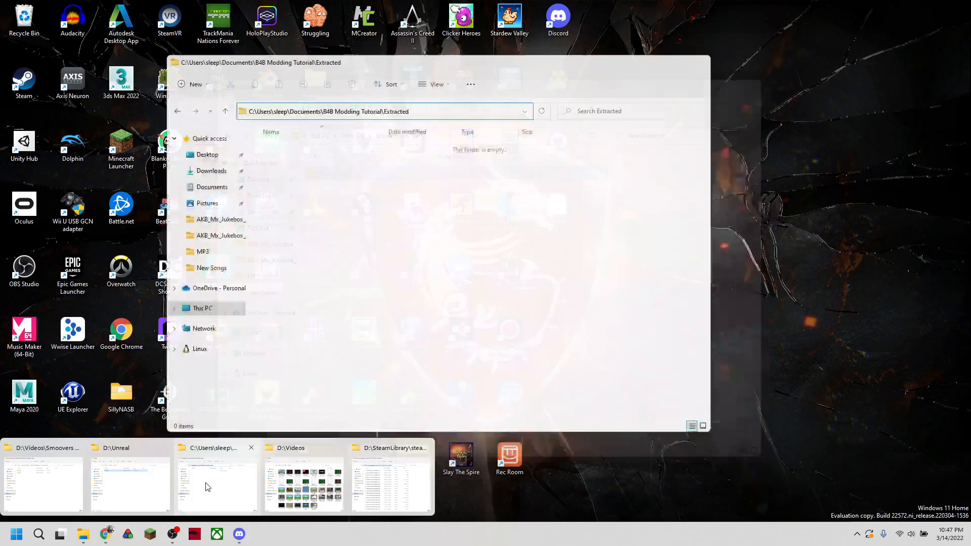
pyautogui.click(208, 487)
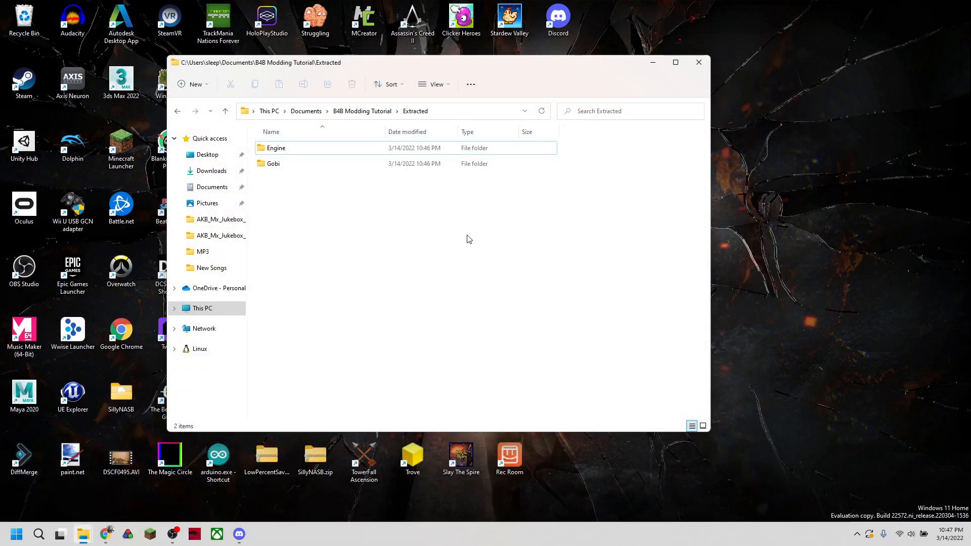
pyautogui.click(306, 163)
pyautogui.click(307, 149)
pyautogui.doubleClick(325, 152)
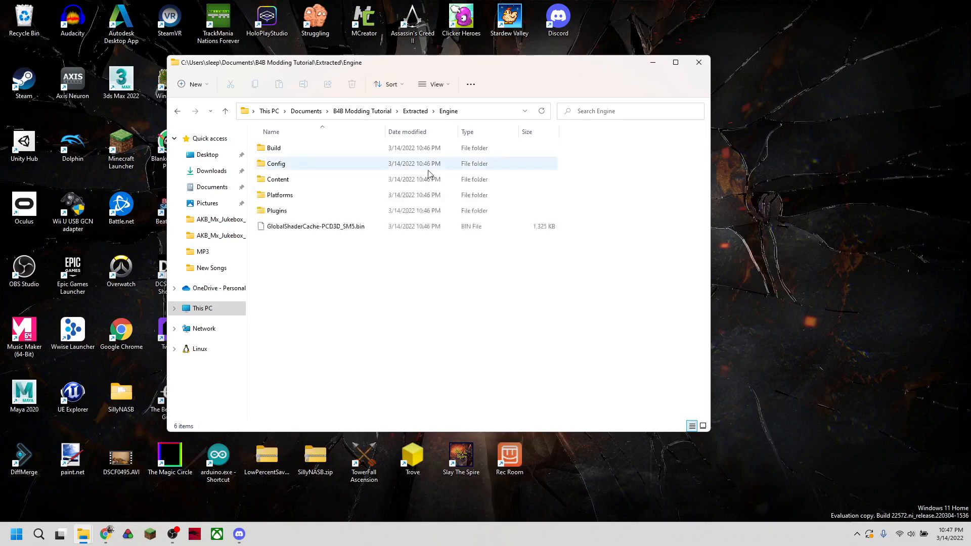
pyautogui.click(412, 114)
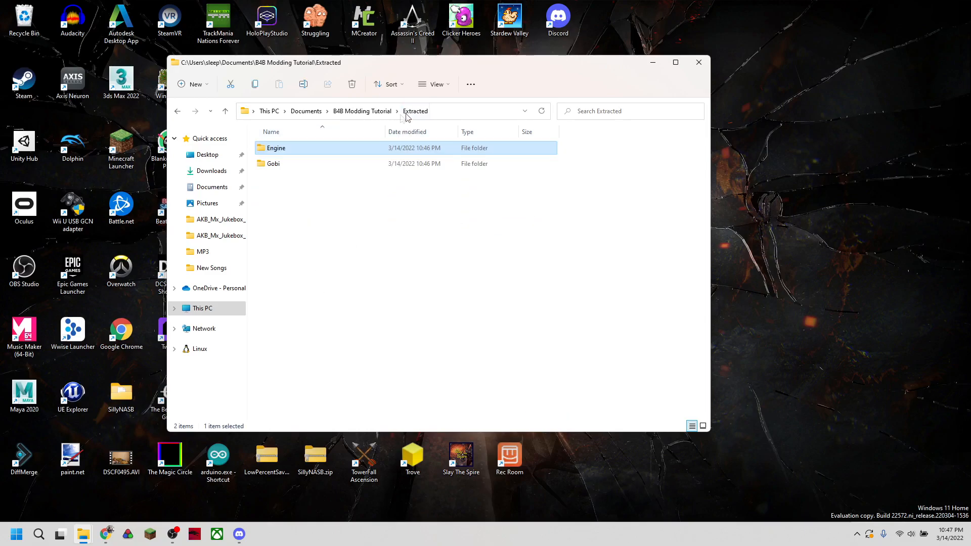
# - Browse the extracted Gobi folder through Content and ProfanityFilter to the Packaged folder
pyautogui.click(314, 168)
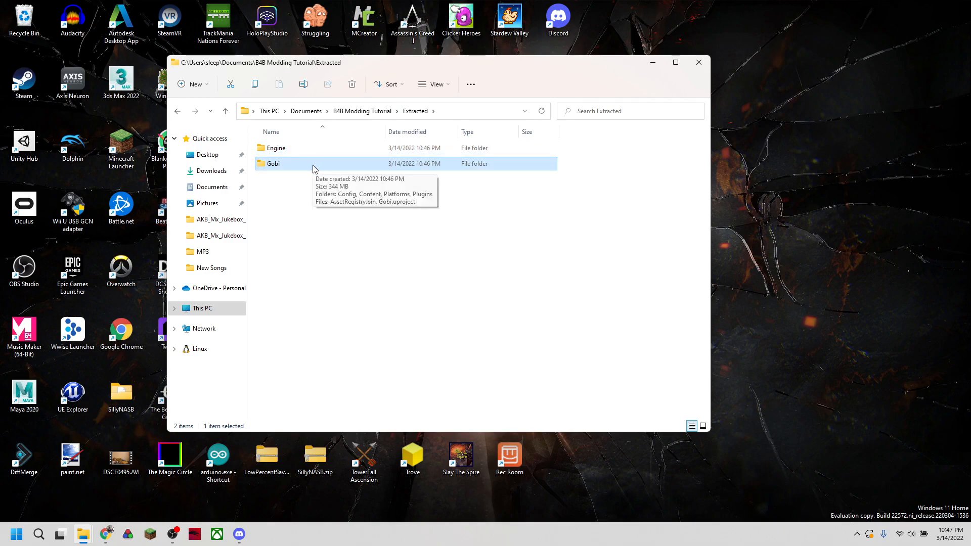
pyautogui.doubleClick(313, 167)
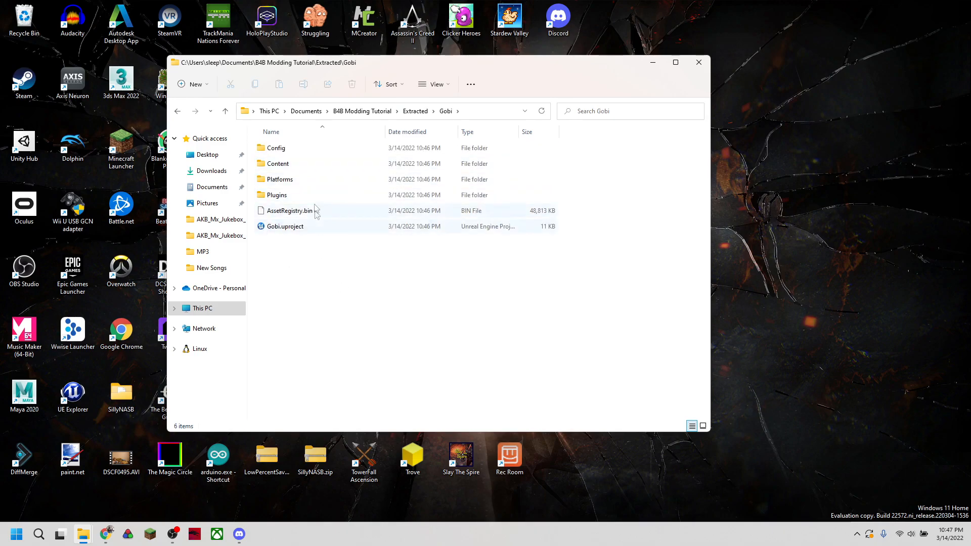
pyautogui.doubleClick(303, 165)
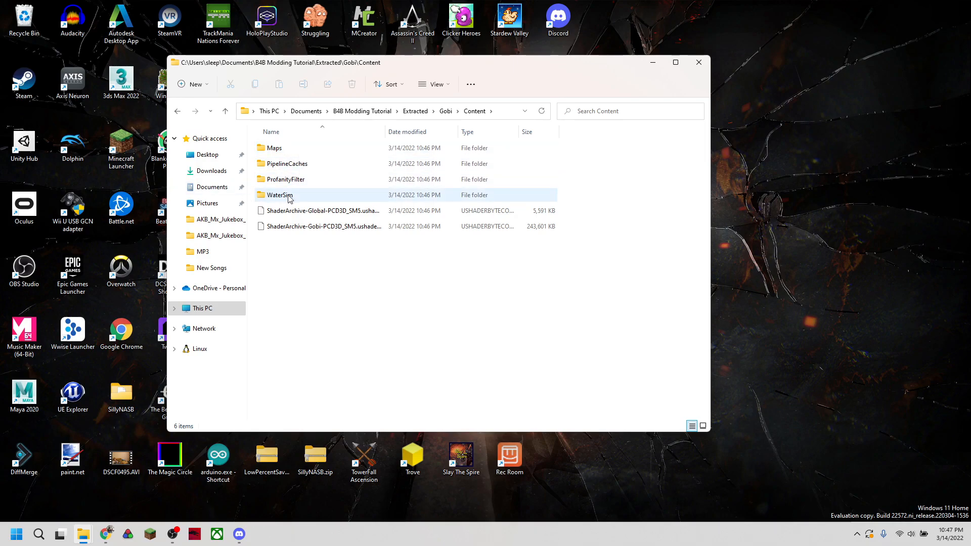
pyautogui.doubleClick(298, 180)
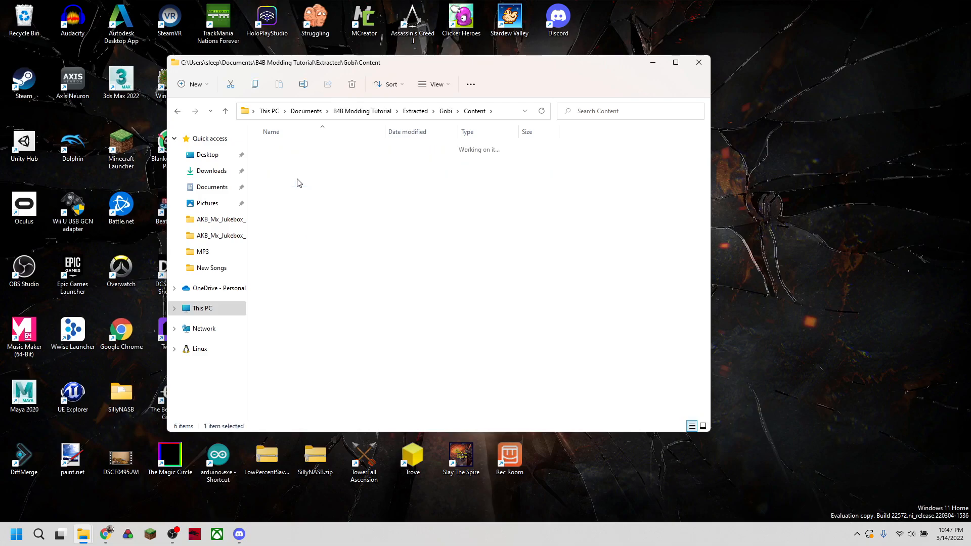
pyautogui.doubleClick(312, 153)
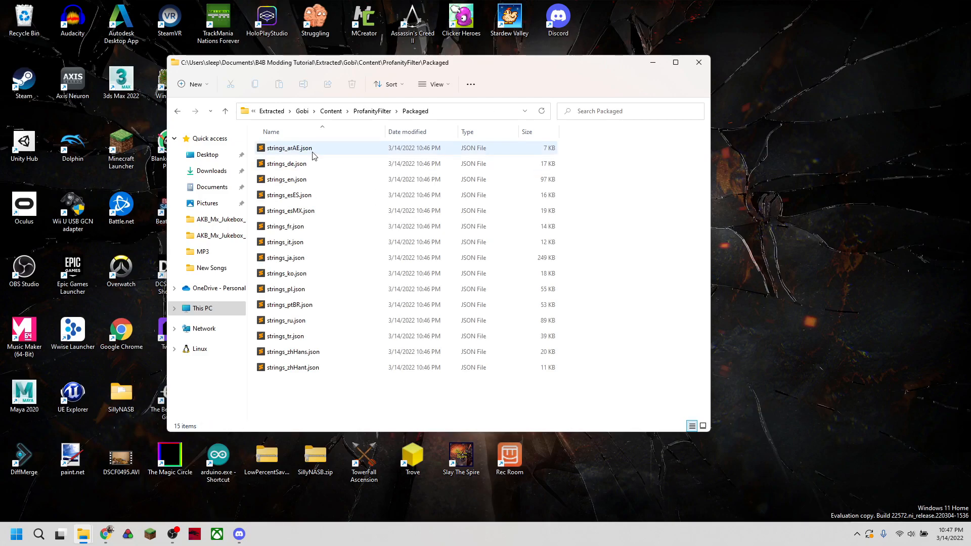
# - Examine the word list in strings_en.json in Sublime Text, dismissing the update offer, and close the file
pyautogui.click(306, 180)
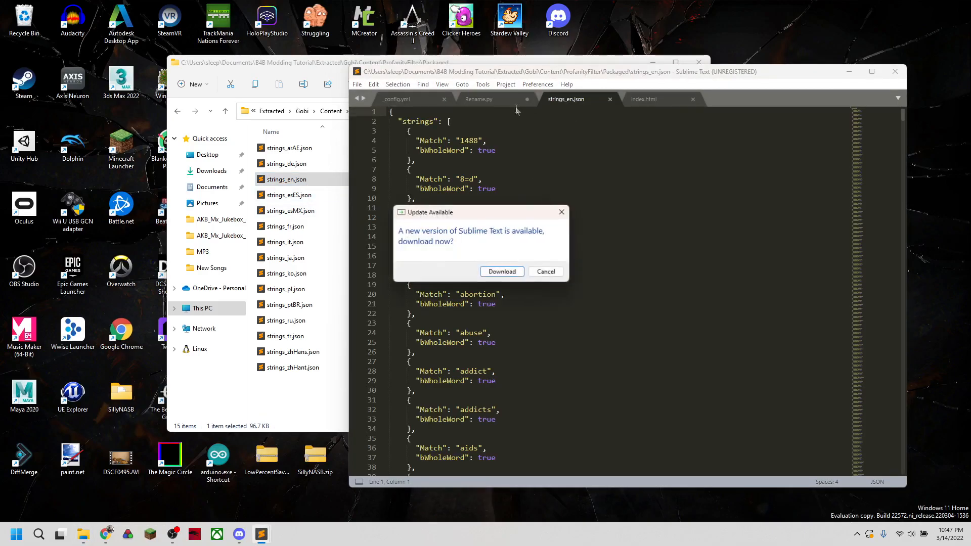
pyautogui.click(562, 211)
pyautogui.moveTo(538, 74); pyautogui.dragTo(481, 56)
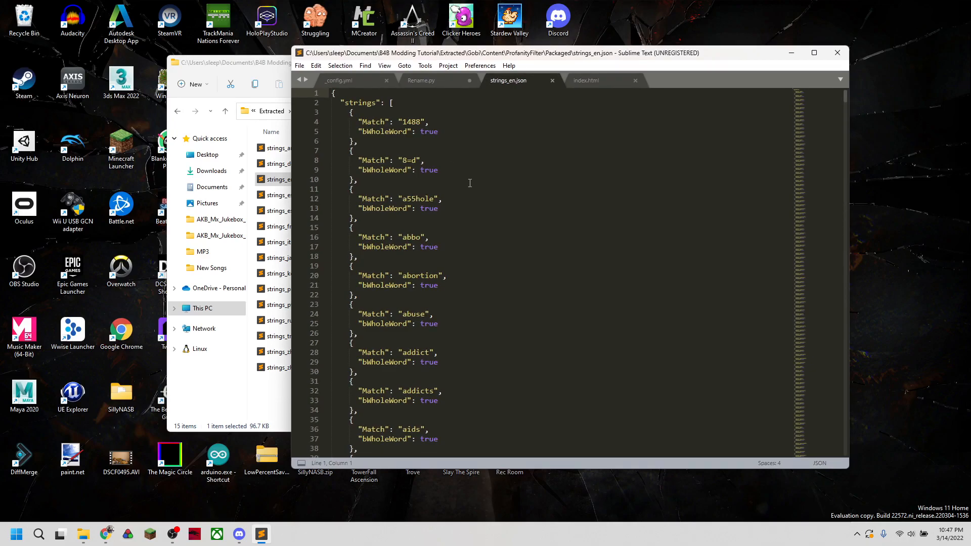
pyautogui.scroll(-7, 435, 167)
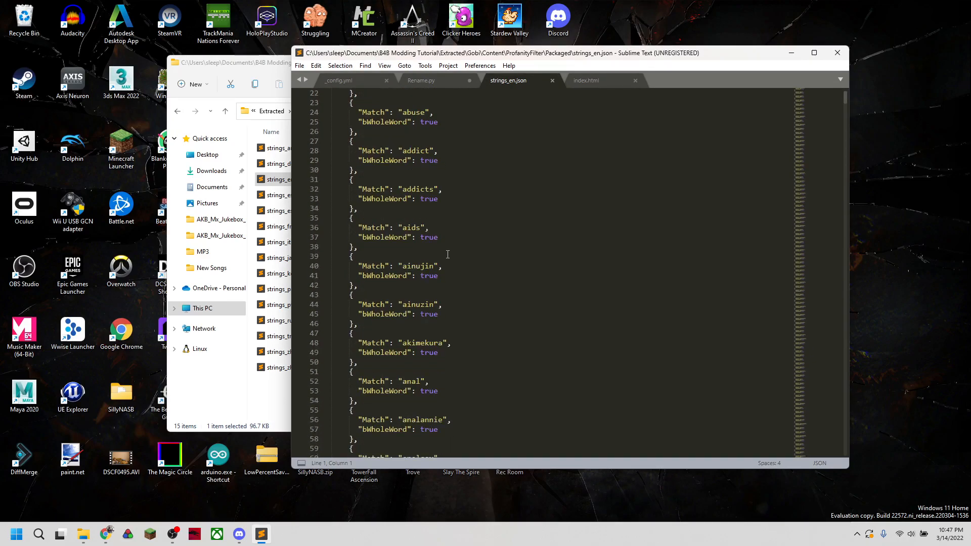
pyautogui.scroll(-5, 448, 254)
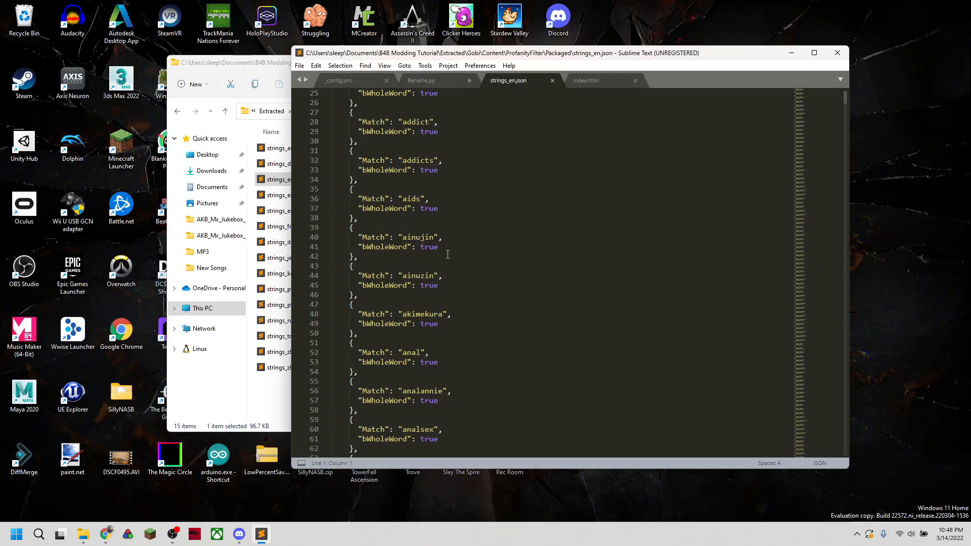
pyautogui.click(552, 80)
pyautogui.click(794, 52)
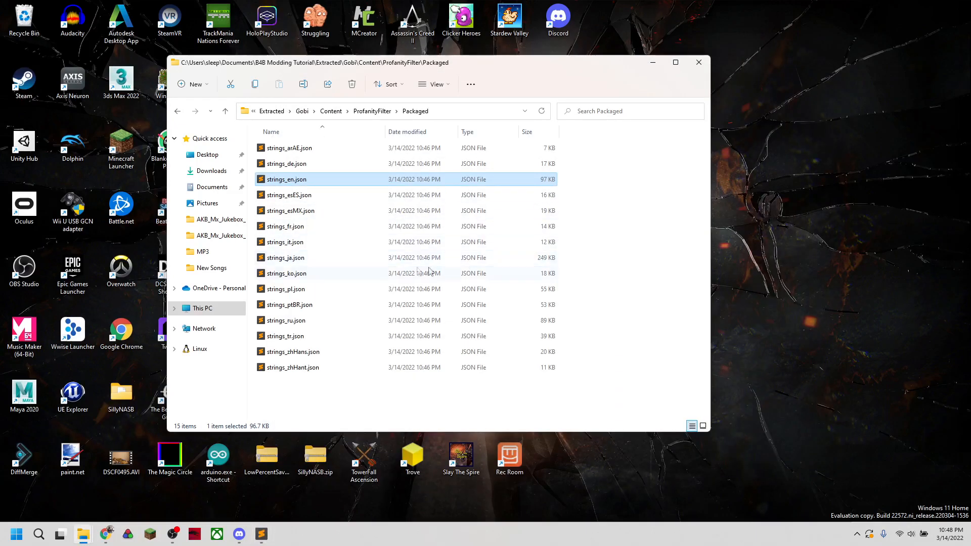
# - Return to the extracted Gobi Content folder and inspect the files in its Maps folder
pyautogui.click(624, 207)
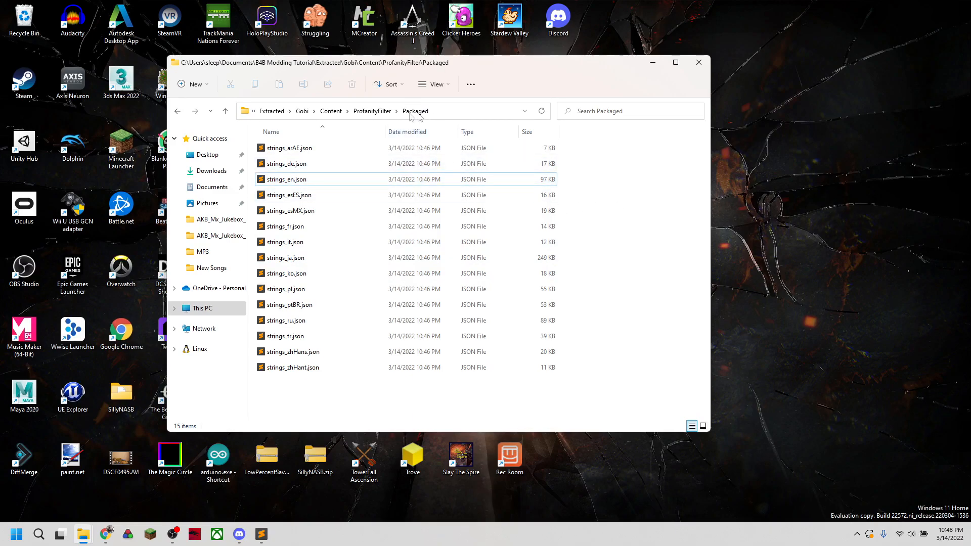
pyautogui.click(330, 111)
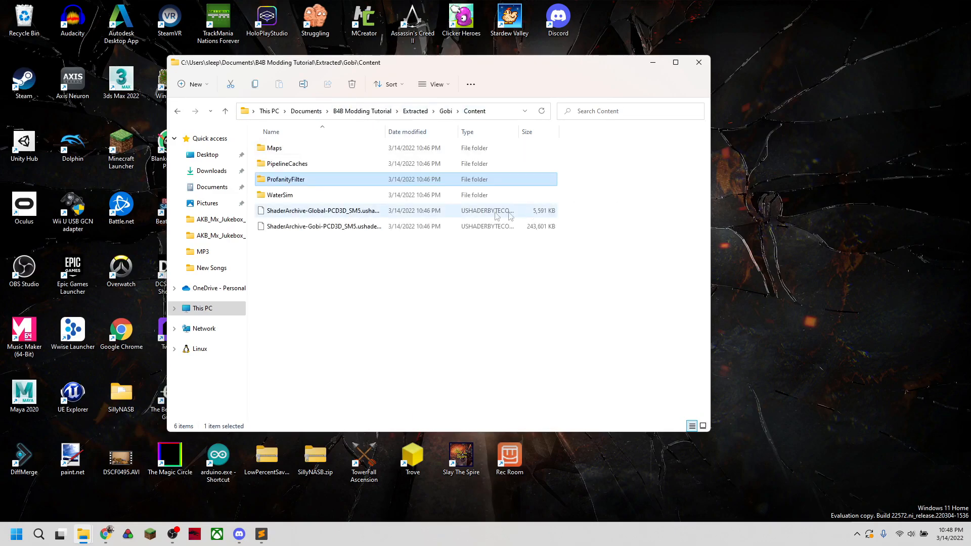
pyautogui.doubleClick(310, 152)
pyautogui.moveTo(349, 298); pyautogui.dragTo(299, 164)
pyautogui.click(344, 320)
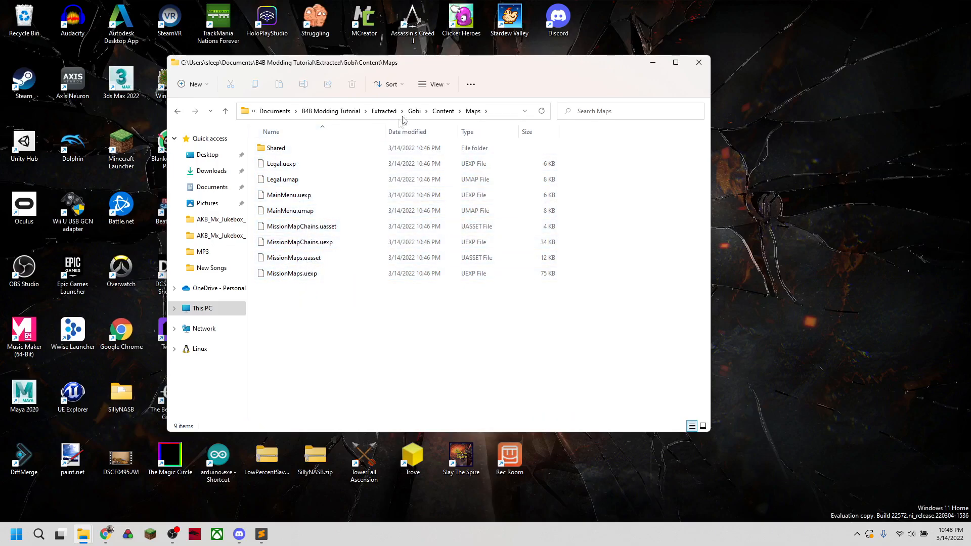
# - Go back up from the Maps folder through Content and Extracted to the B4B Modding Tutorial folder
pyautogui.click(443, 111)
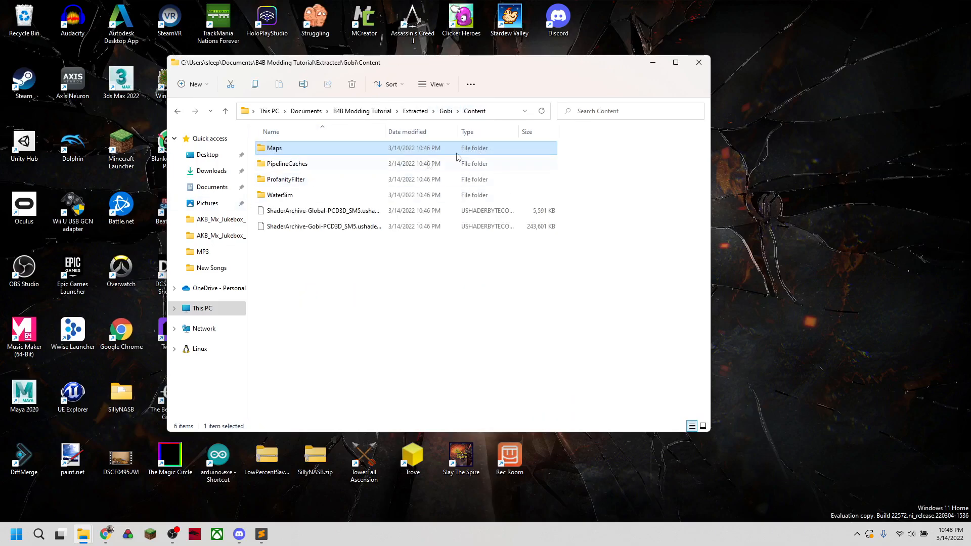
pyautogui.click(420, 112)
pyautogui.doubleClick(318, 164)
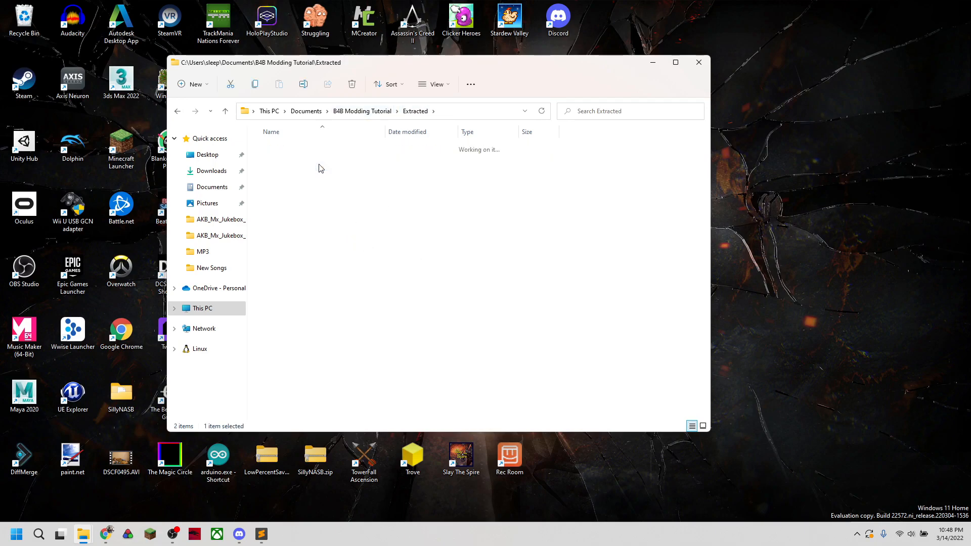
pyautogui.doubleClick(297, 164)
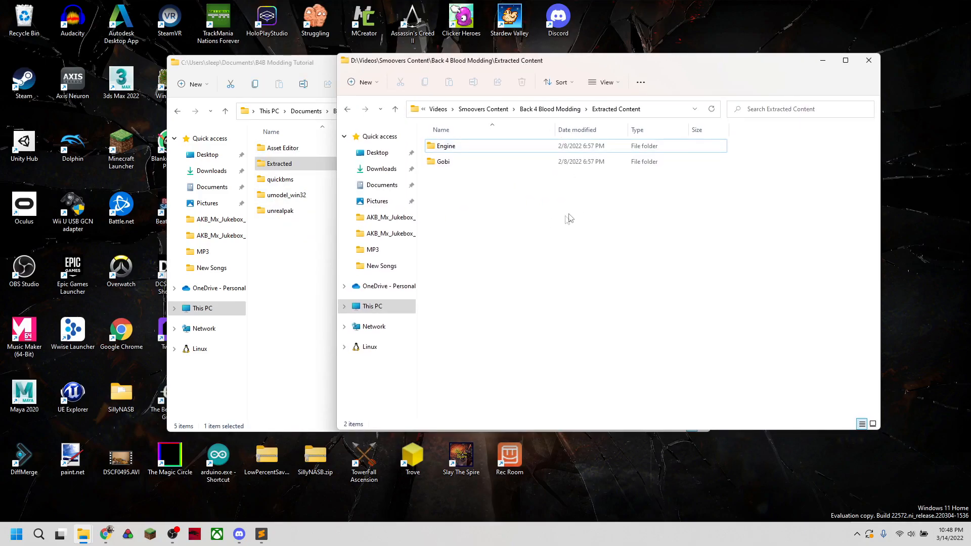
# - Open Gobi and its Content folder in the previously extracted Extracted Content directory and look through the asset folders
pyautogui.click(467, 168)
pyautogui.doubleClick(468, 170)
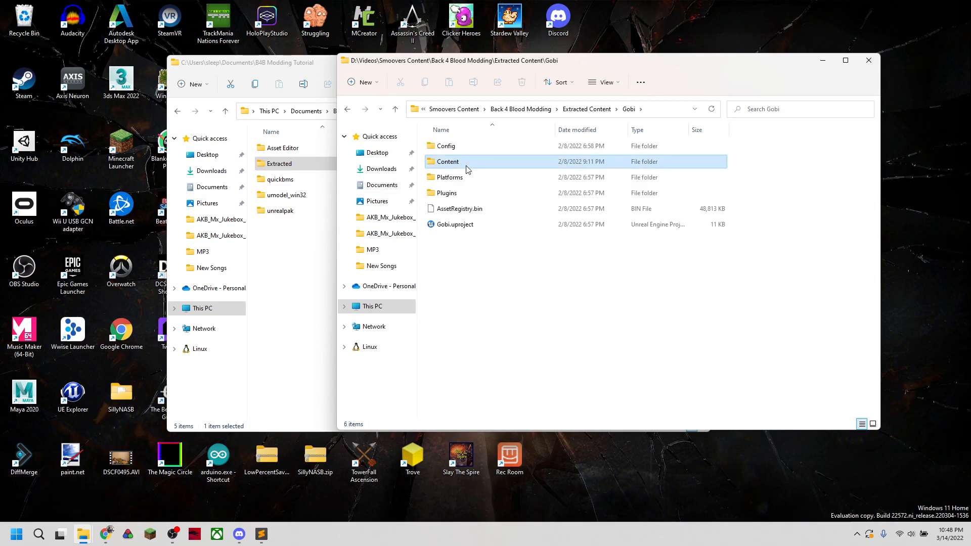
pyautogui.doubleClick(467, 170)
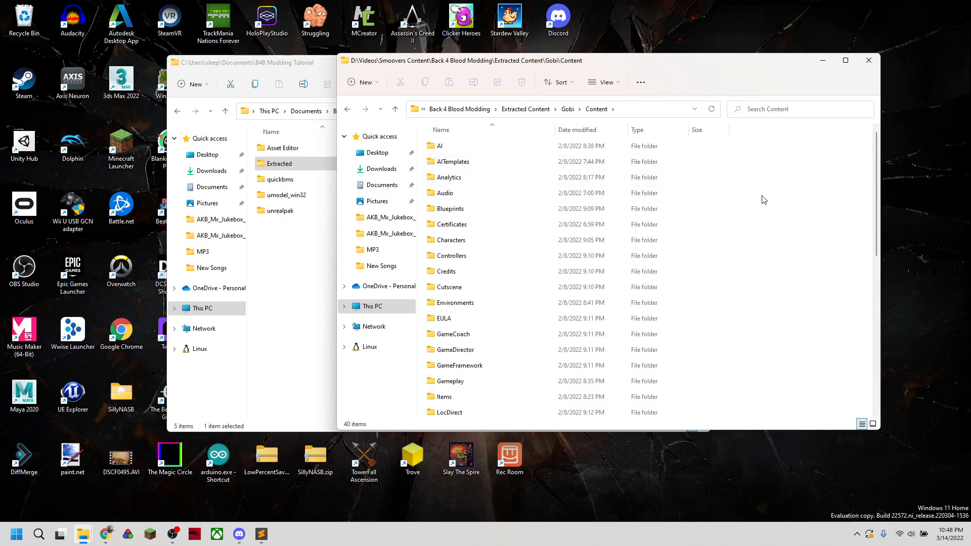
pyautogui.scroll(-7, 764, 199)
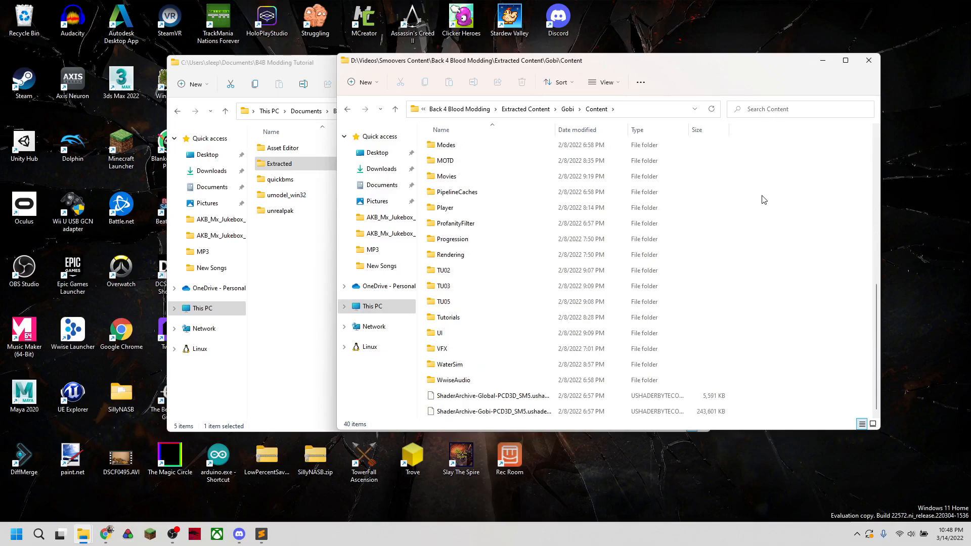
pyautogui.scroll(7, 764, 199)
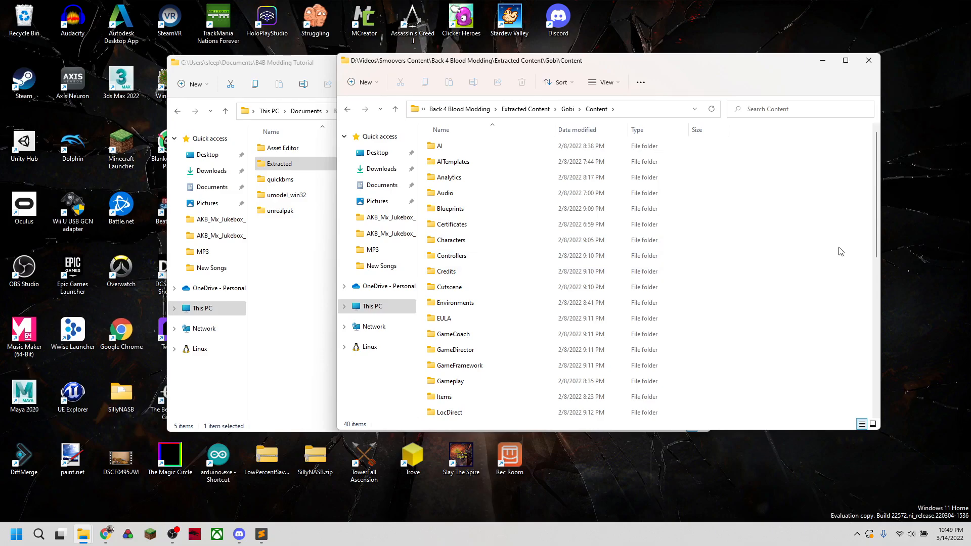
# - Open the BaseHero folder inside Characters and Heroes, and select Hero_BP.uasset together with Hero_BP.uexp
pyautogui.doubleClick(485, 240)
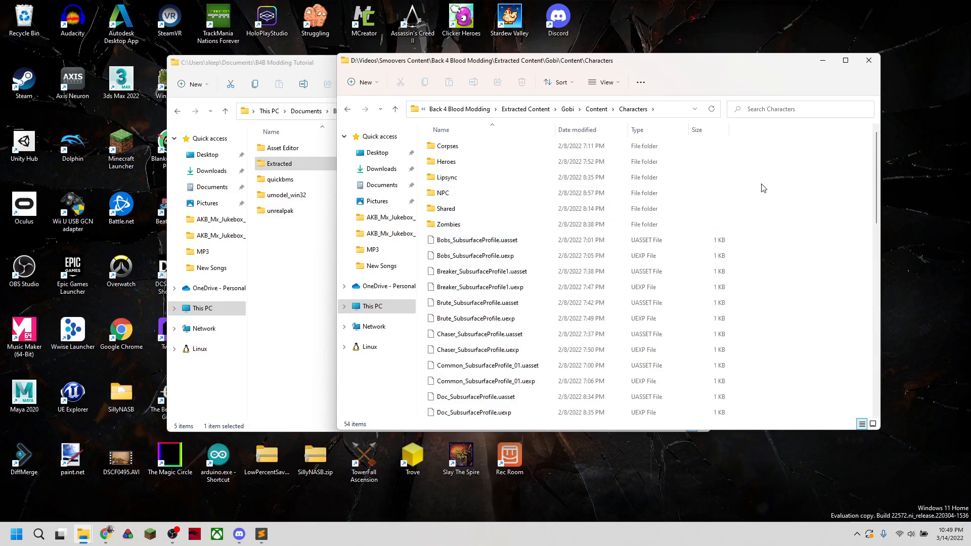
pyautogui.click(475, 165)
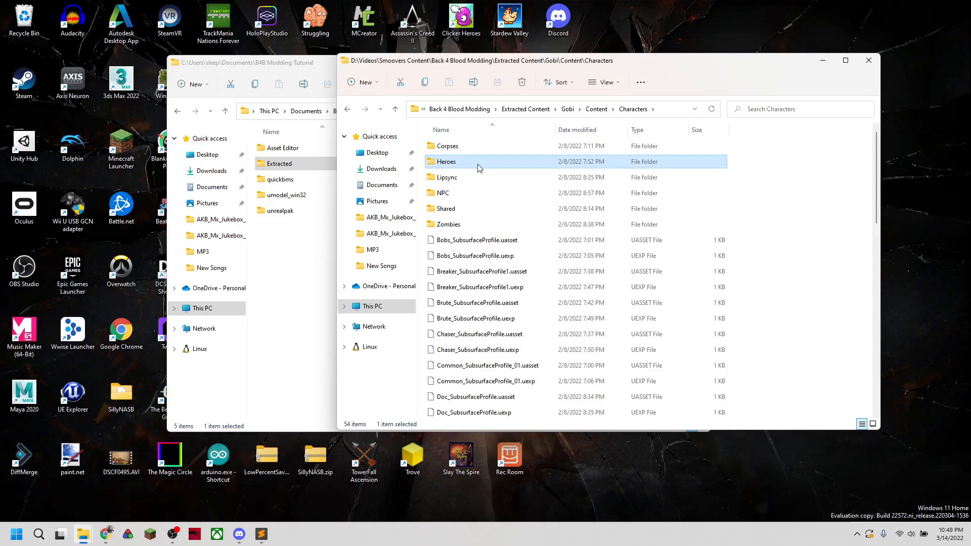
pyautogui.doubleClick(479, 167)
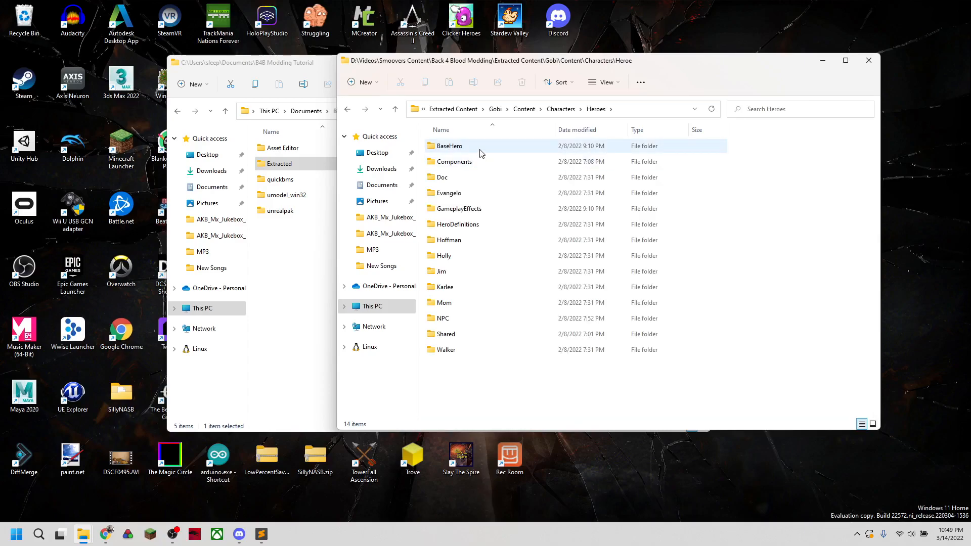
pyautogui.doubleClick(469, 149)
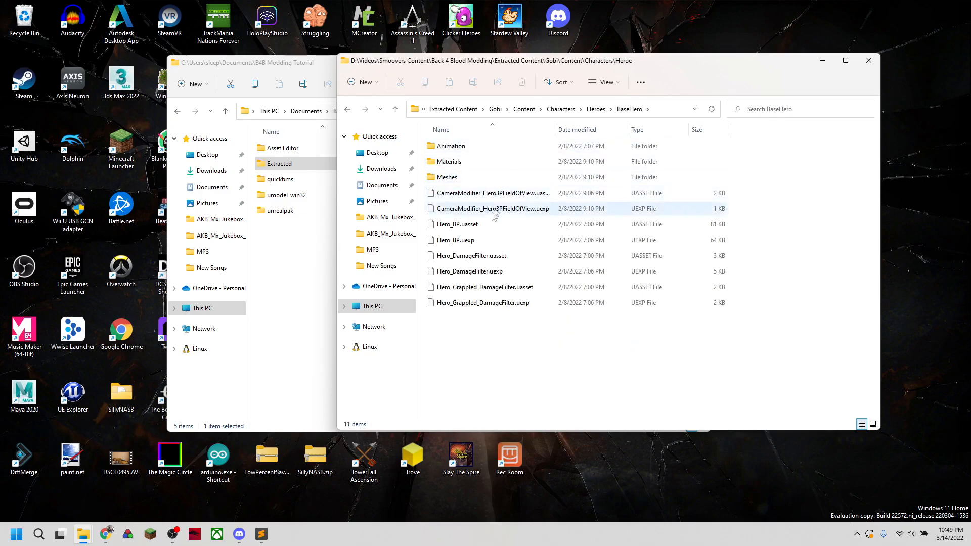
pyautogui.click(485, 229)
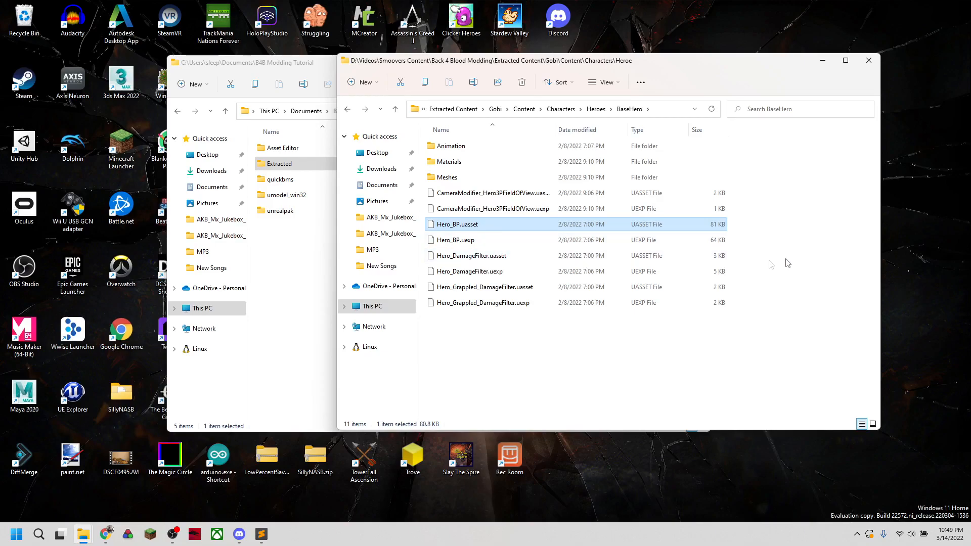
pyautogui.moveTo(740, 243); pyautogui.dragTo(675, 224)
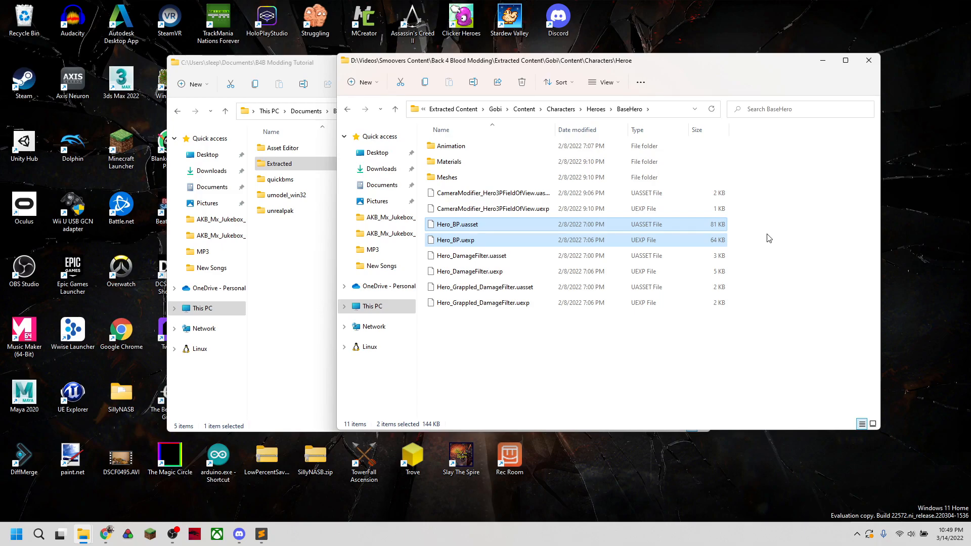
# - Launch Asset Editor from the B4B Modding Tutorial folder and set its engine version to 4.25
pyautogui.click(302, 246)
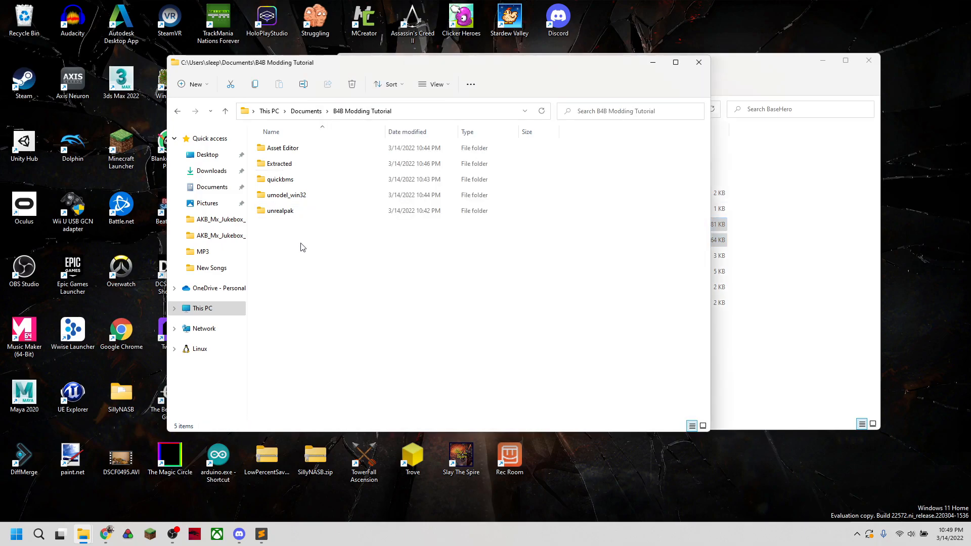
pyautogui.moveTo(356, 70); pyautogui.dragTo(314, 68)
pyautogui.click(256, 152)
pyautogui.doubleClick(256, 151)
pyautogui.doubleClick(271, 150)
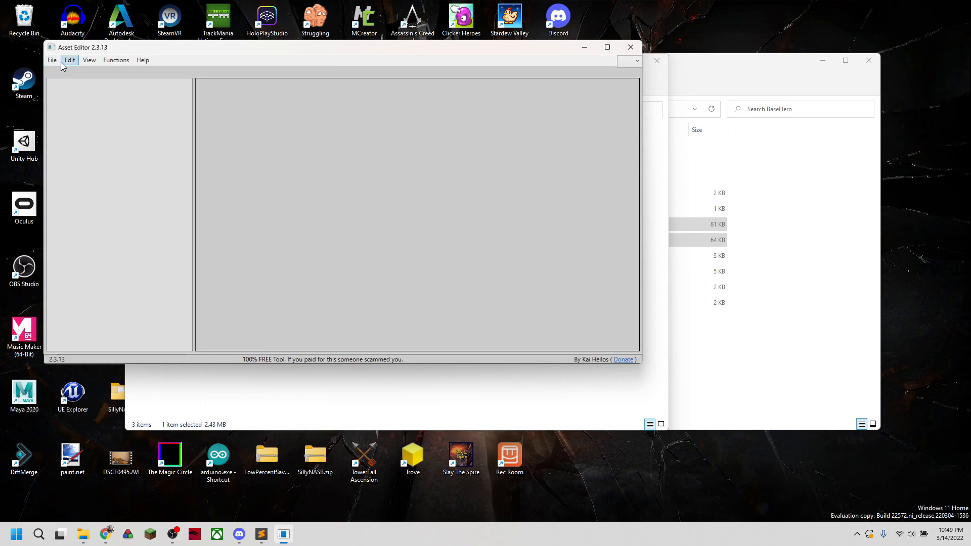
pyautogui.click(632, 61)
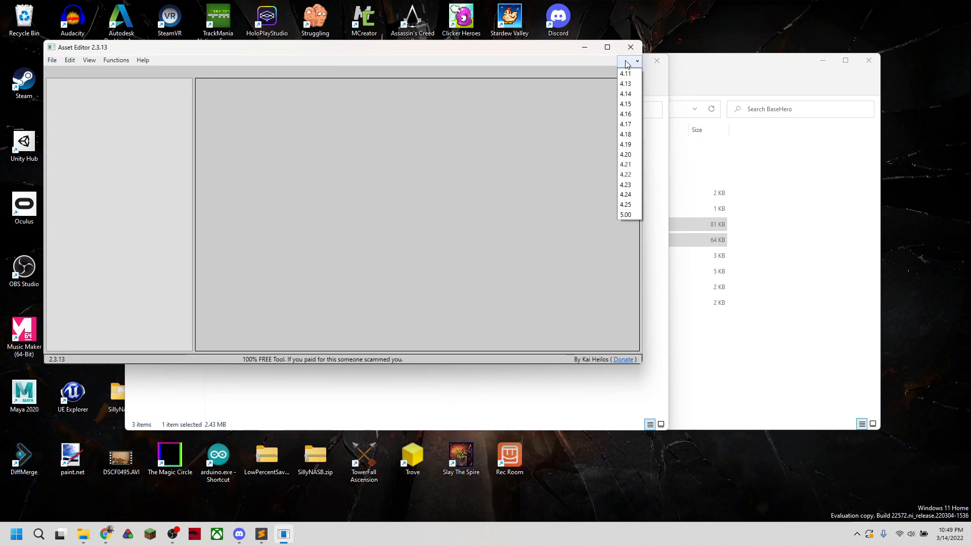
pyautogui.click(626, 204)
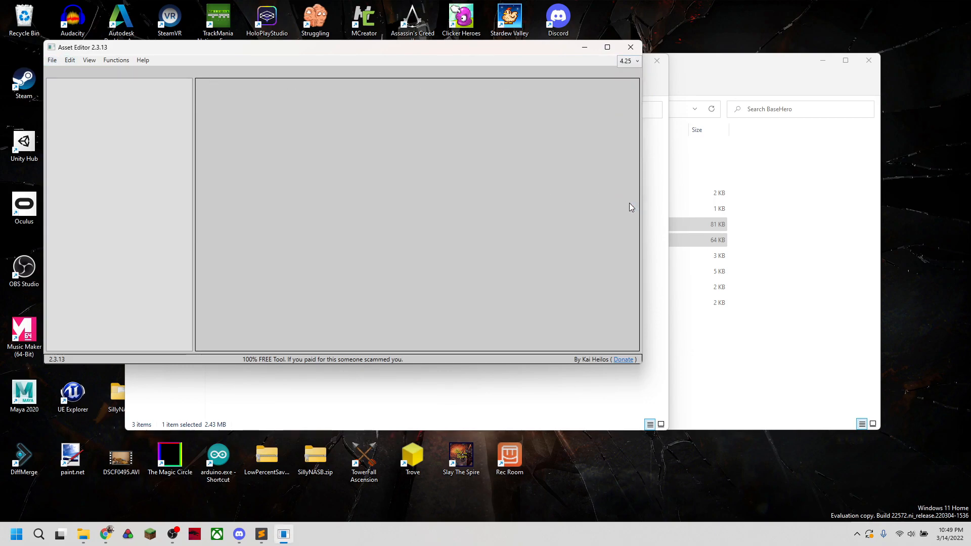
# - Copy the BaseHero folder path and use it to open Hero_BP.uasset in Asset Editor
pyautogui.click(784, 173)
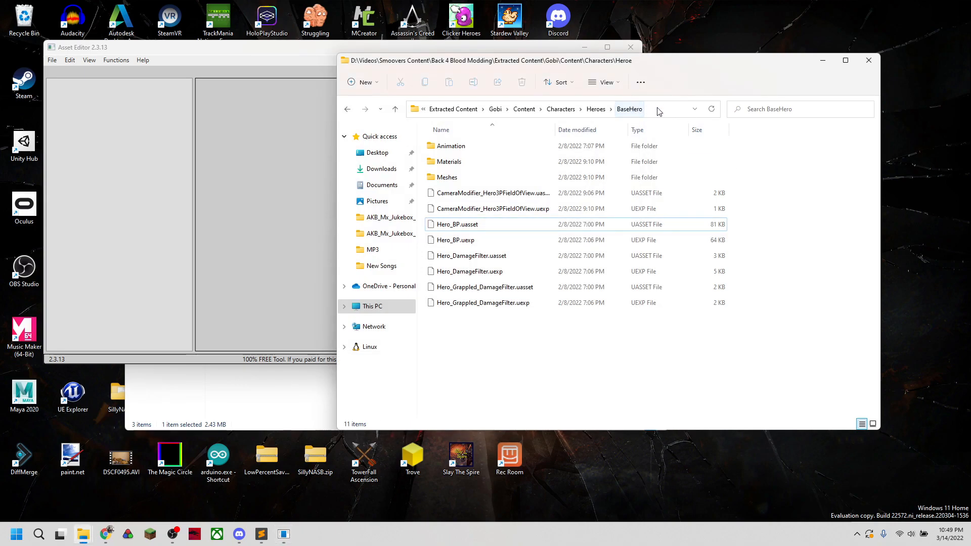
pyautogui.click(607, 110)
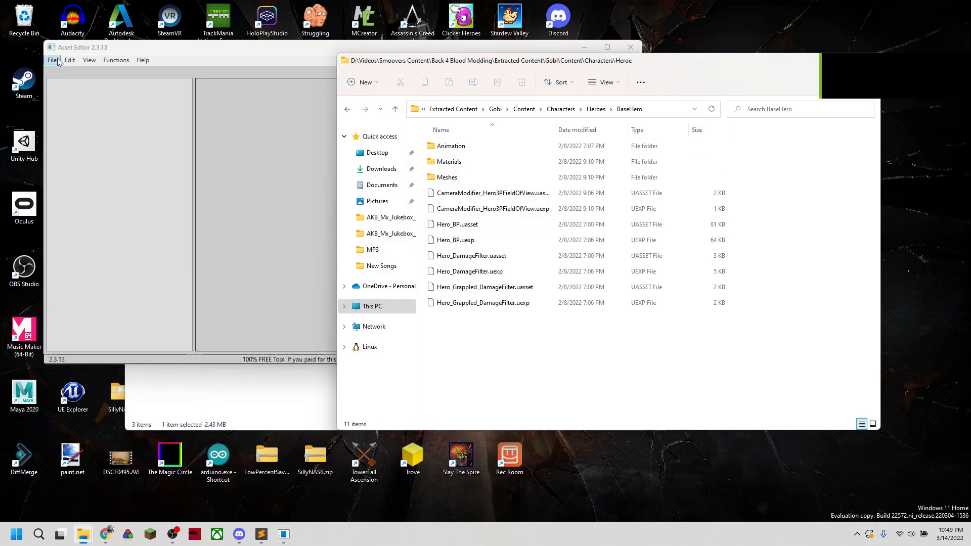
pyautogui.click(53, 61)
pyautogui.click(70, 72)
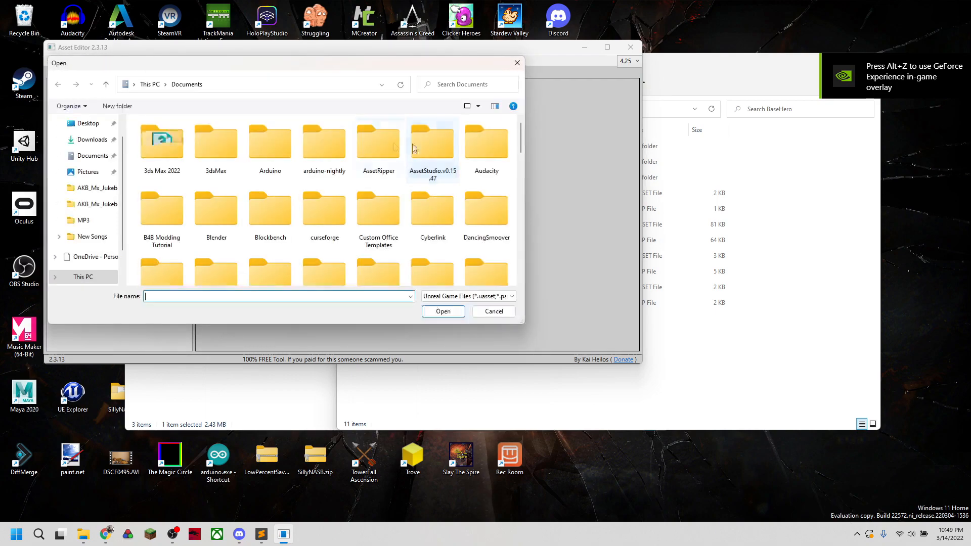
pyautogui.click(232, 85)
pyautogui.hotkey('ctrl', 'v')
pyautogui.press('Return')
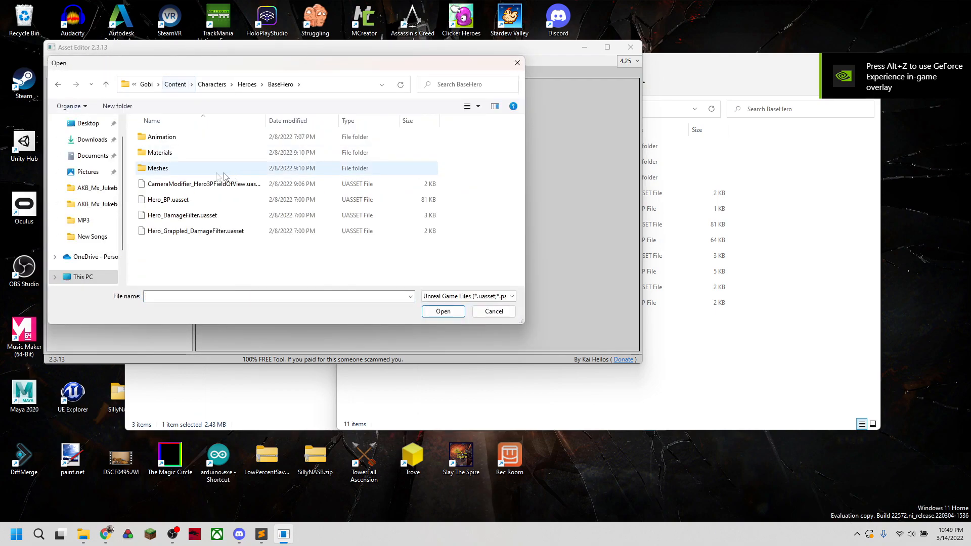
pyautogui.click(191, 200)
pyautogui.click(443, 311)
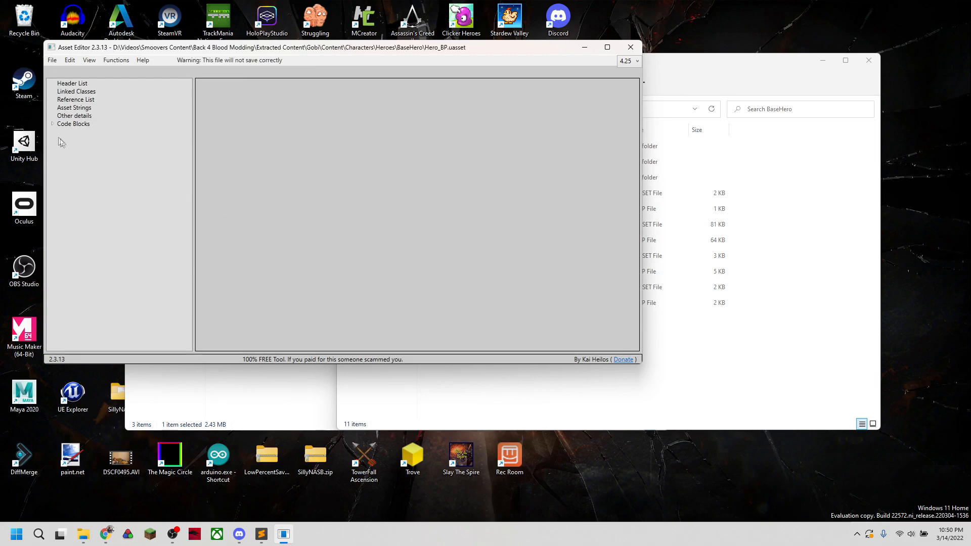
# - Expand the Code Blocks of Hero_BP and examine the contents of several function blocks, including Blocks 2, 3 and 11
pyautogui.click(52, 123)
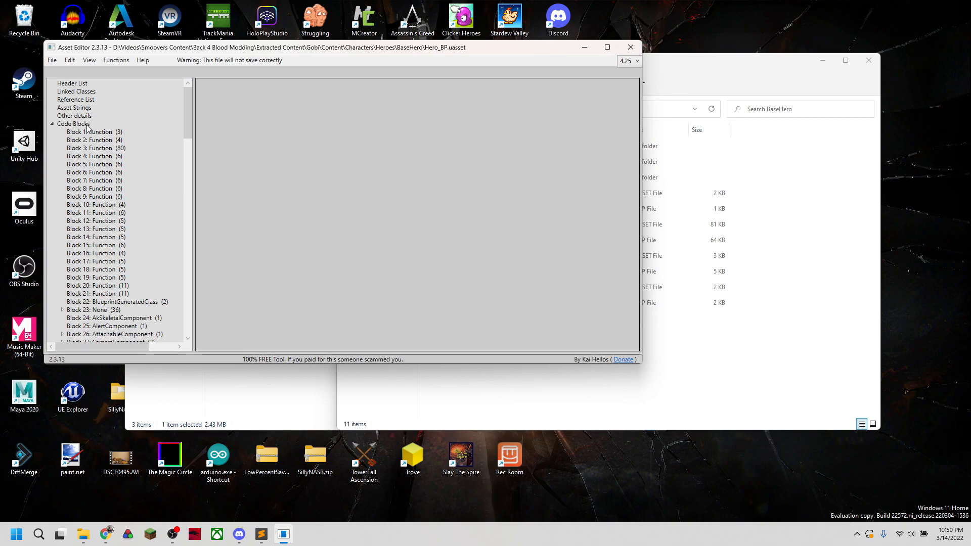
pyautogui.click(85, 124)
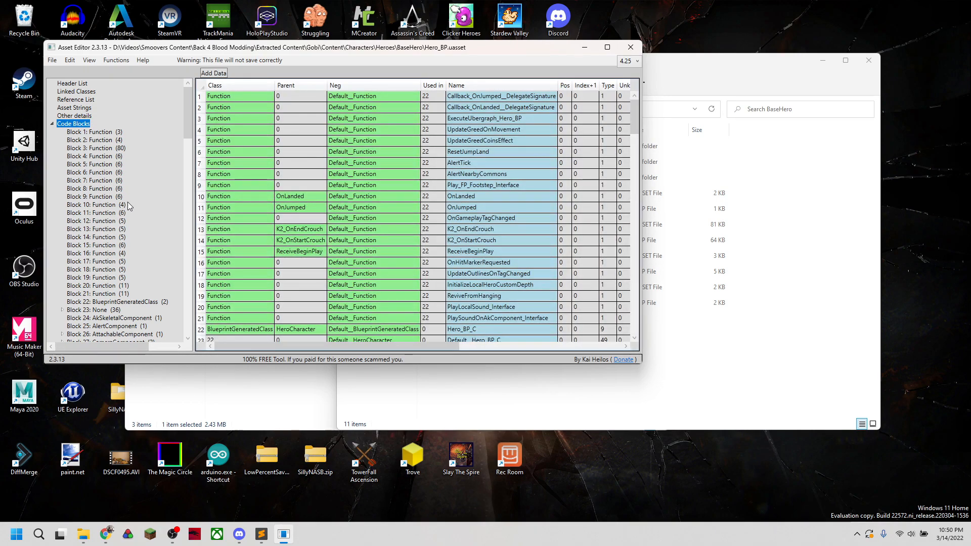
pyautogui.click(113, 133)
pyautogui.click(114, 141)
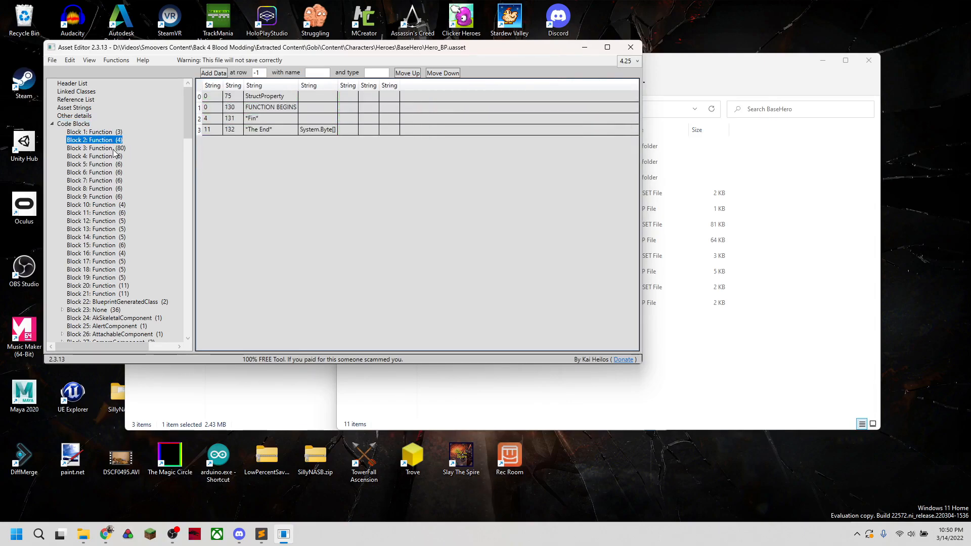
pyautogui.press('Down')
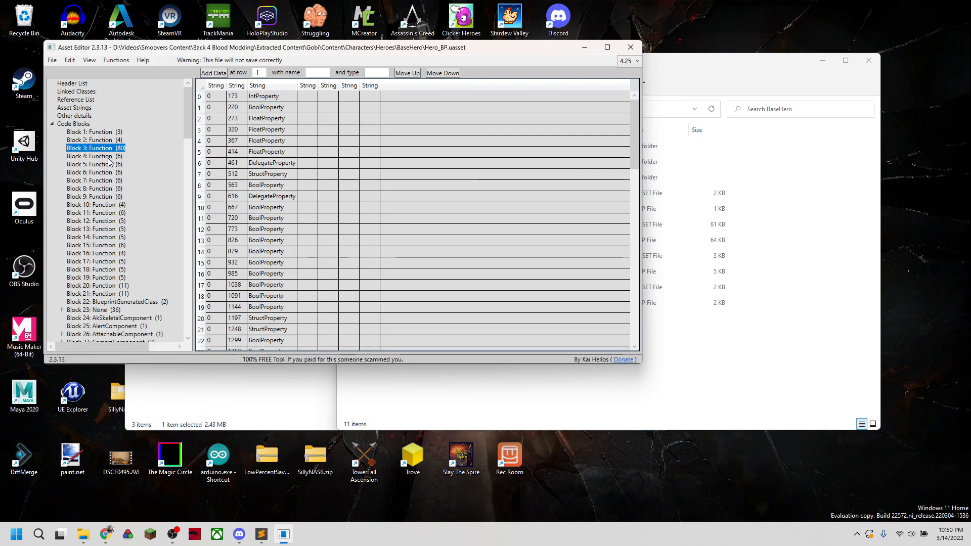
pyautogui.scroll(-17, 320, 208)
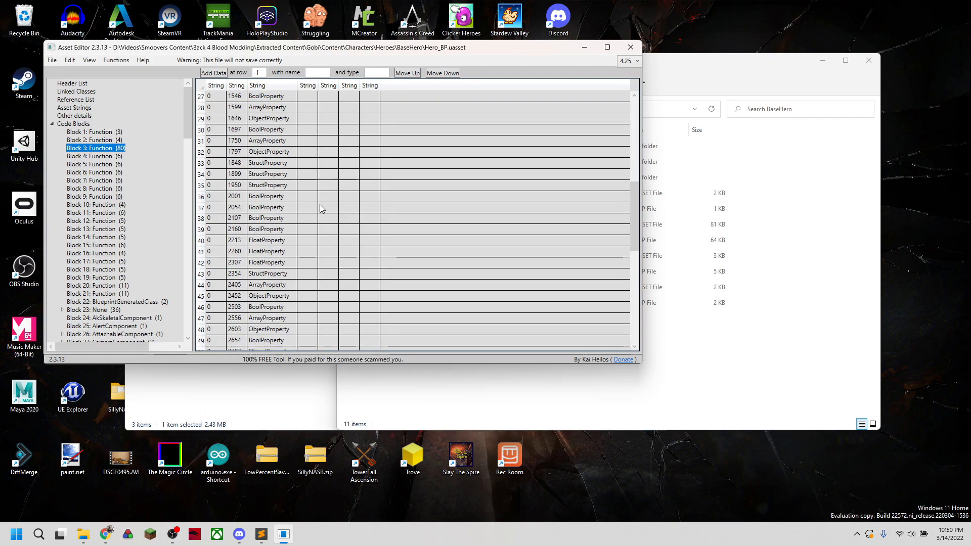
pyautogui.scroll(-2, 320, 206)
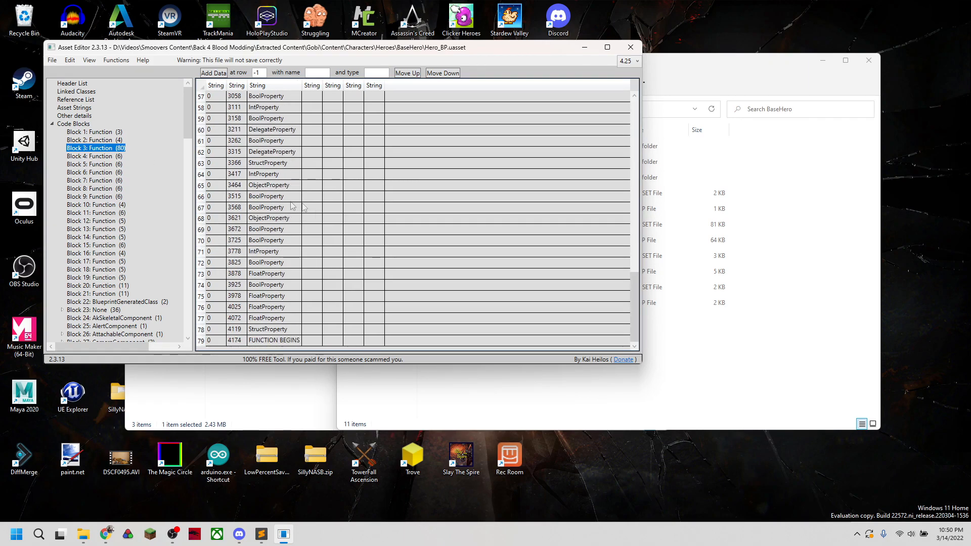
pyautogui.click(120, 159)
pyautogui.click(117, 173)
pyautogui.click(111, 197)
pyautogui.click(116, 213)
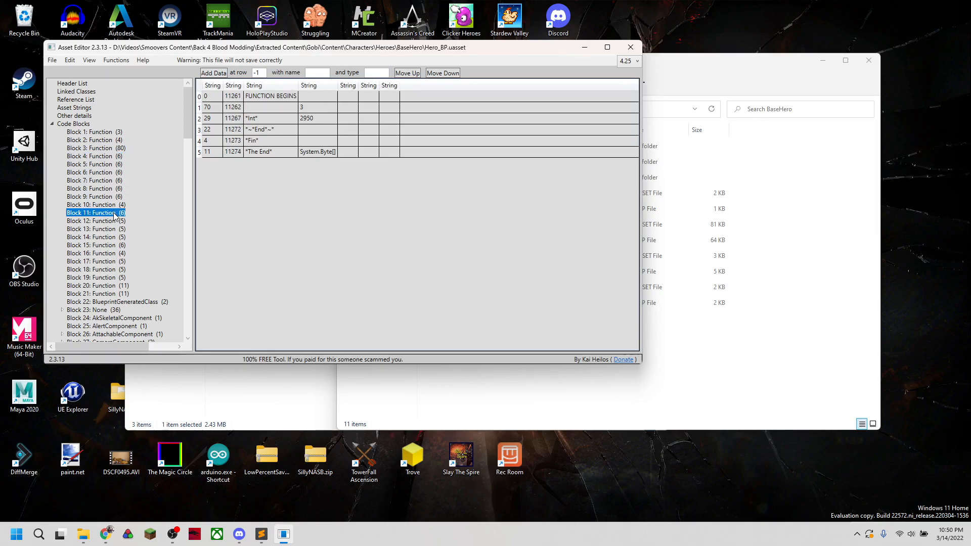
# - Examine the Code Blocks list of Hero_BP, expand Block 23: None and look through the component blocks below it
pyautogui.click(76, 124)
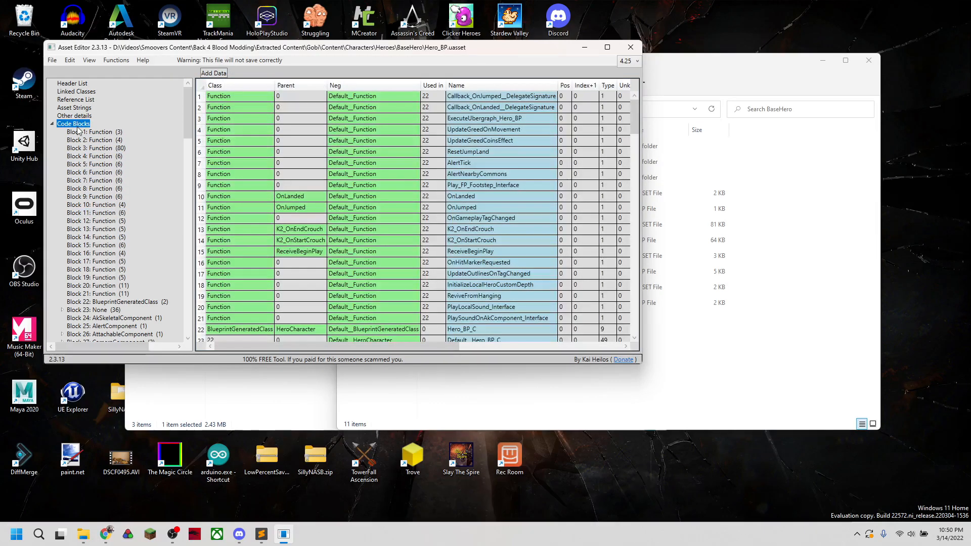
pyautogui.scroll(-7, 129, 247)
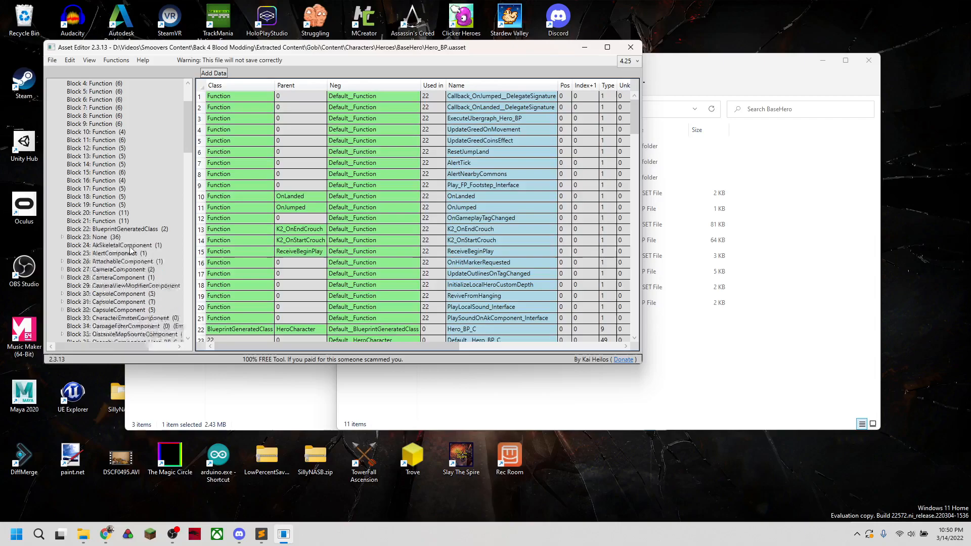
pyautogui.scroll(-1, 129, 249)
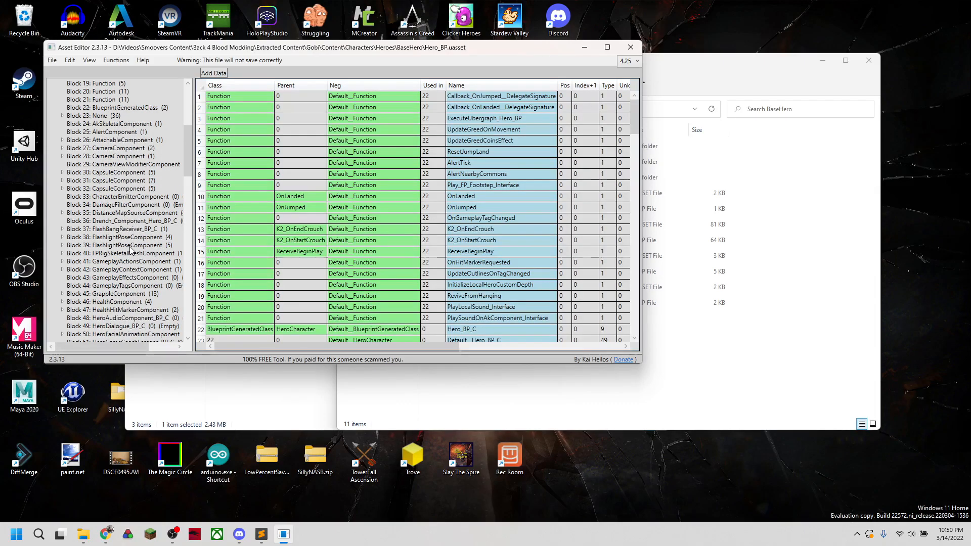
pyautogui.click(62, 116)
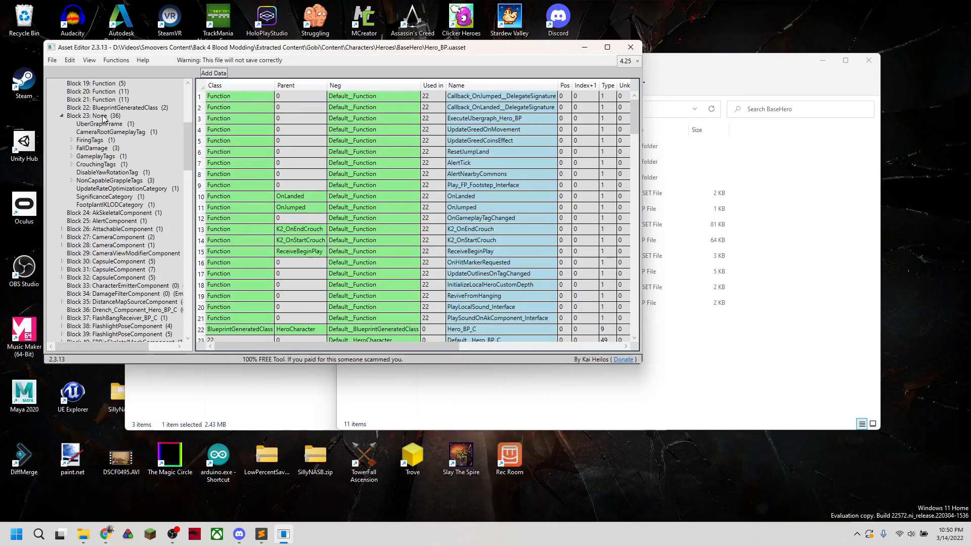
pyautogui.scroll(-2, 125, 184)
pyautogui.scroll(-5, 125, 184)
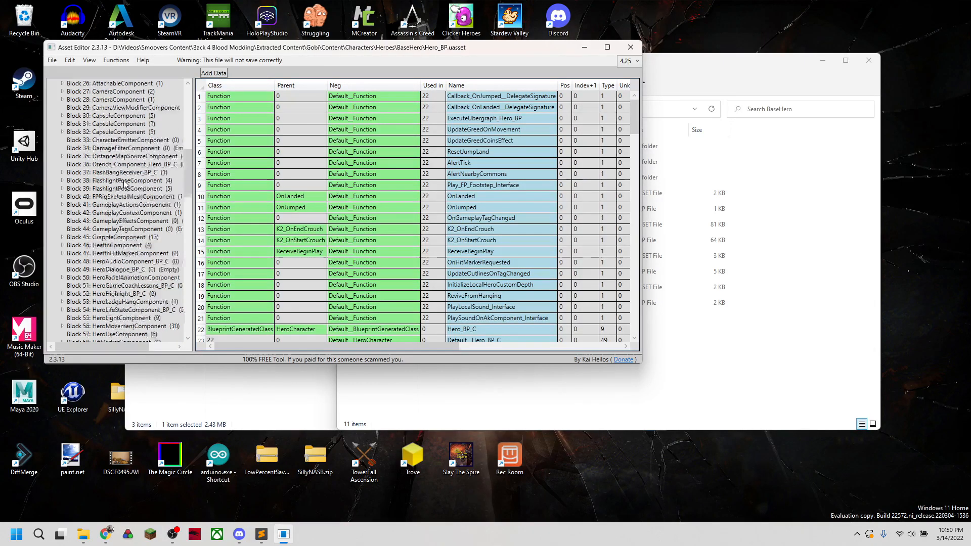
pyautogui.scroll(-1, 125, 185)
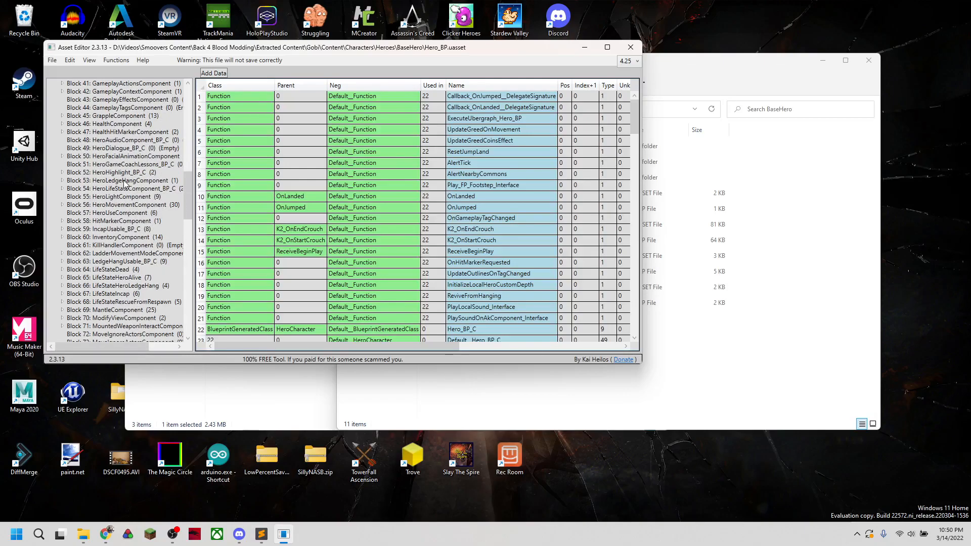
# - Expand Block 56: HeroMovementComponent and display its property table
pyautogui.click(62, 206)
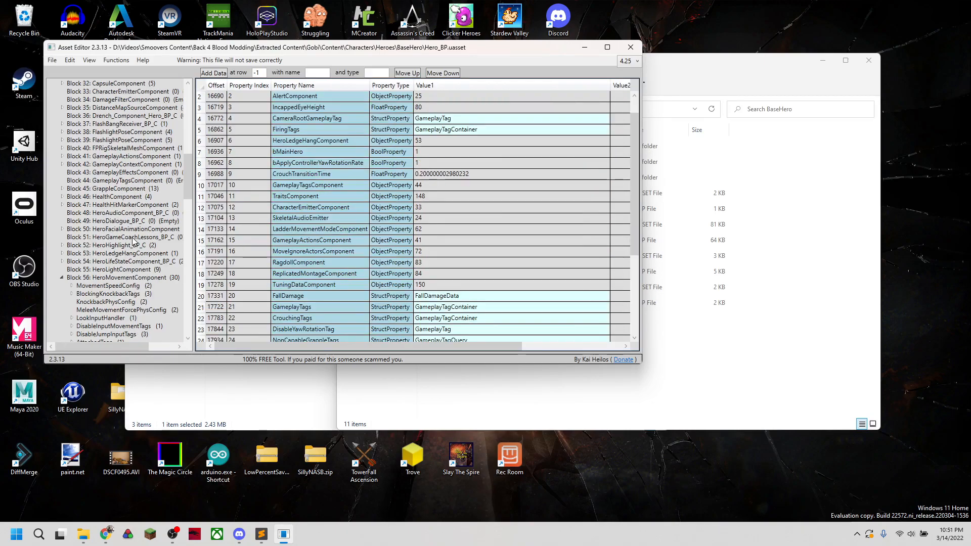
pyautogui.scroll(-1, 132, 245)
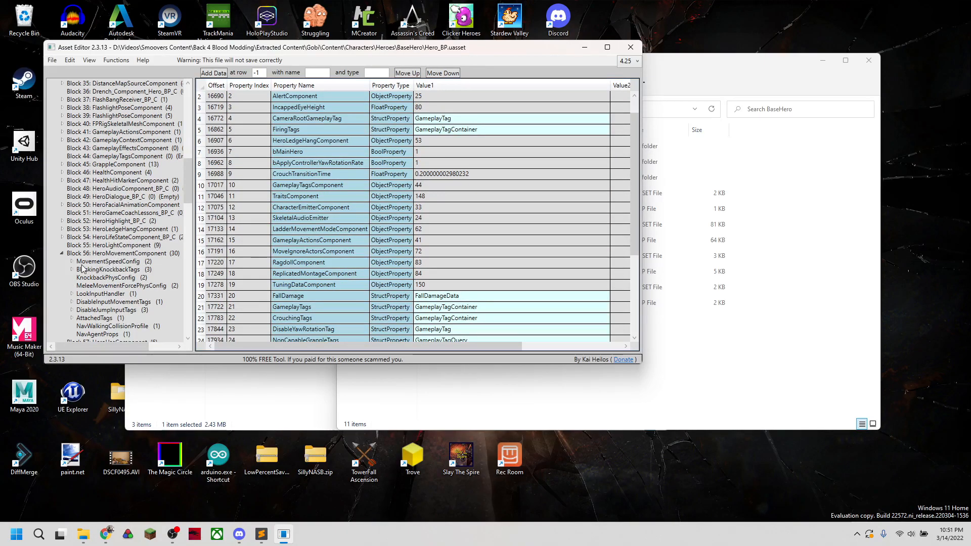
pyautogui.click(128, 253)
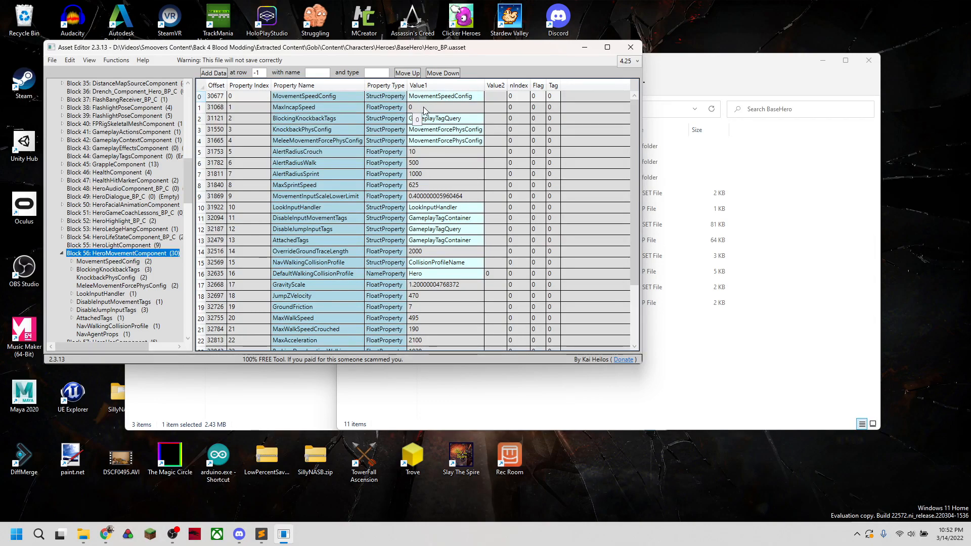
# - Set the JumpZVelocity value of HeroMovementComponent to 1000
pyautogui.click(426, 297)
pyautogui.scroll(-1, 432, 285)
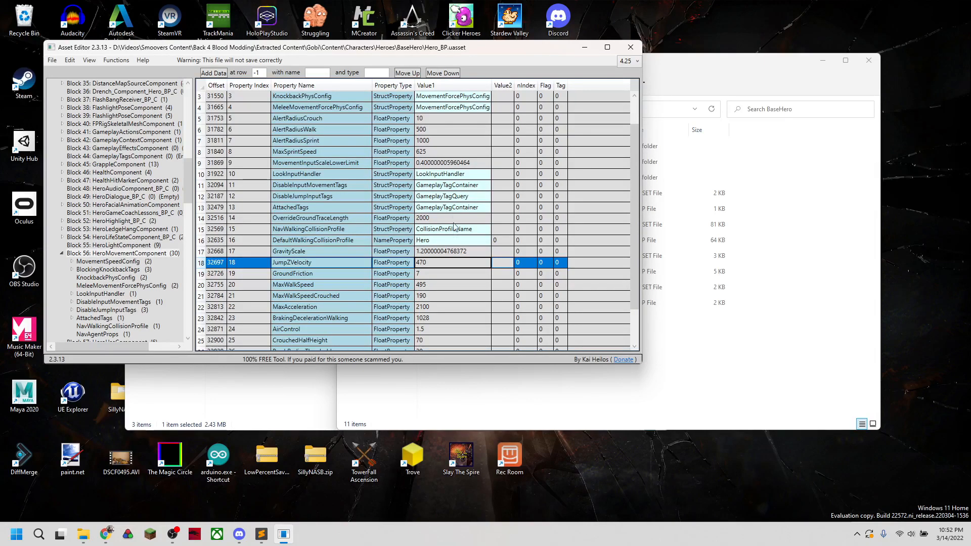
pyautogui.click(441, 264)
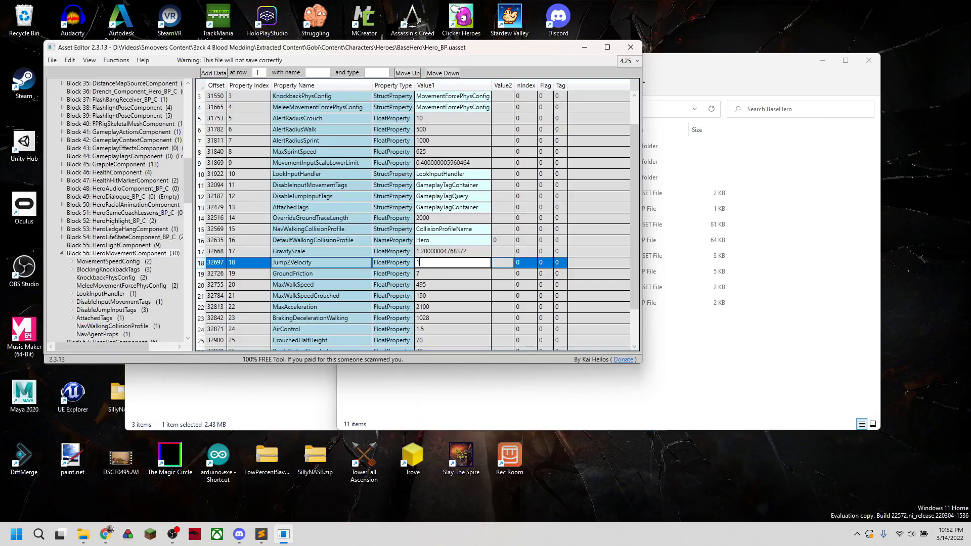
pyautogui.write('1000')
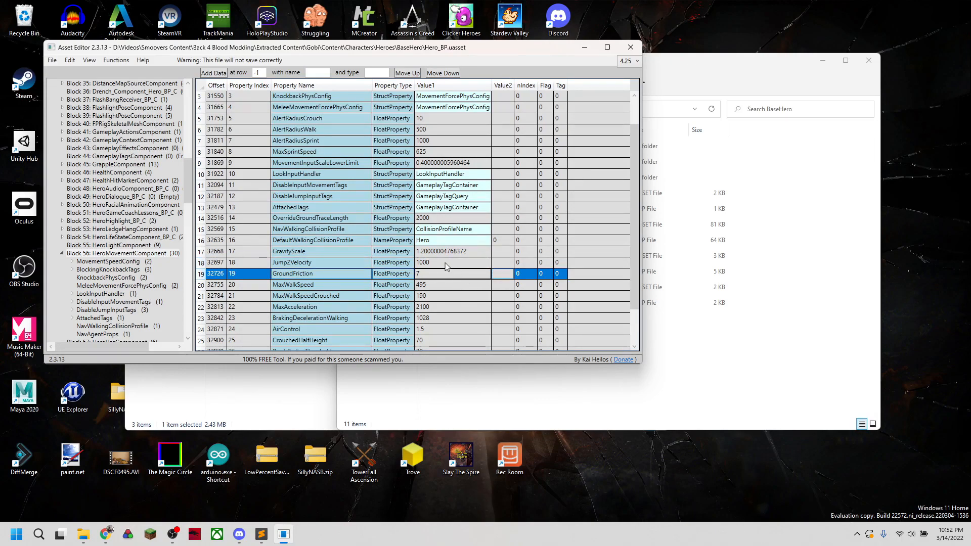
pyautogui.press('Return')
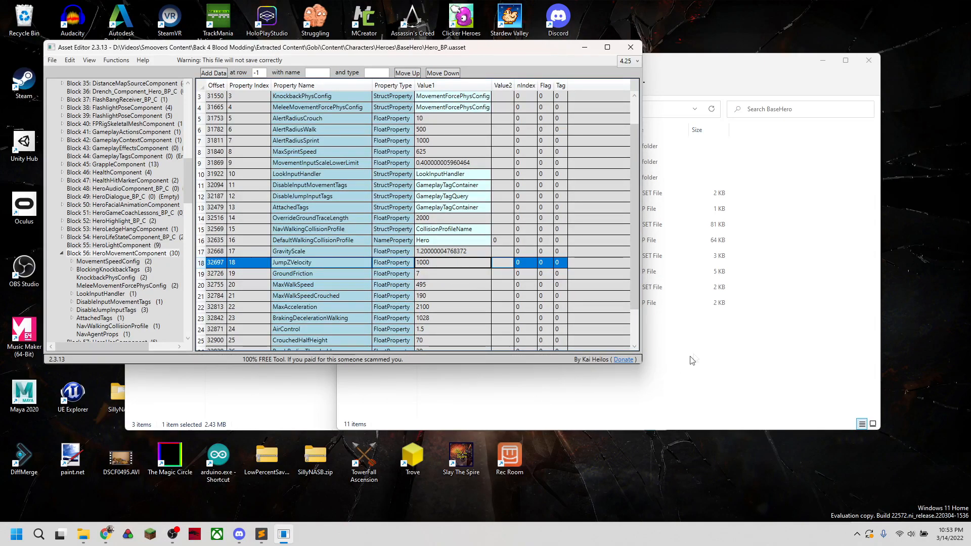
# - Search Windows for hxd, launch HxD and place its window beside the other open windows
pyautogui.click(671, 350)
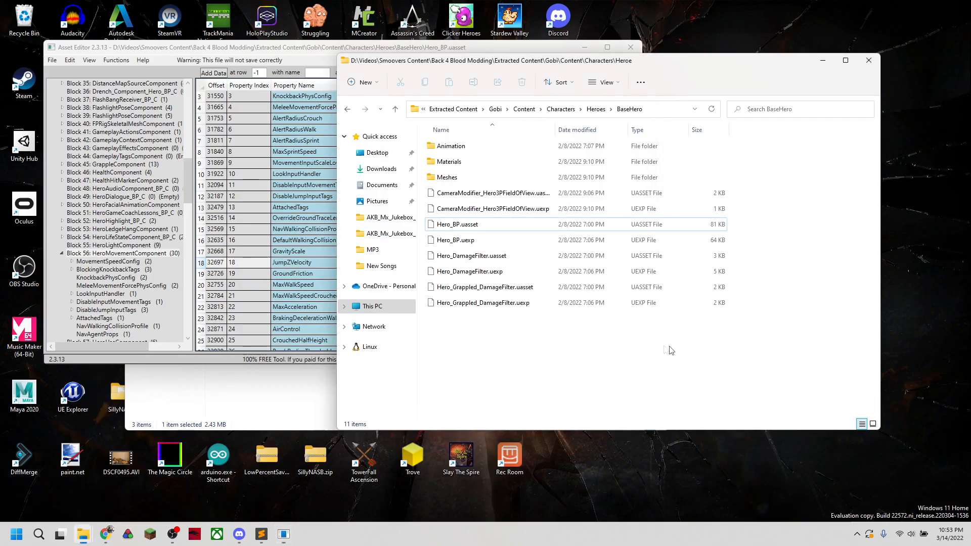
pyautogui.click(39, 534)
pyautogui.write('hxd')
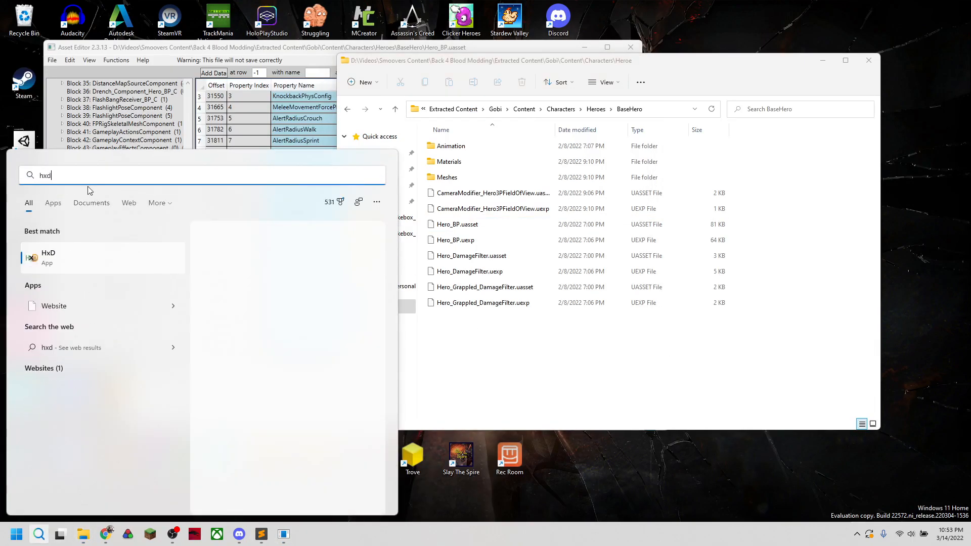
pyautogui.click(74, 260)
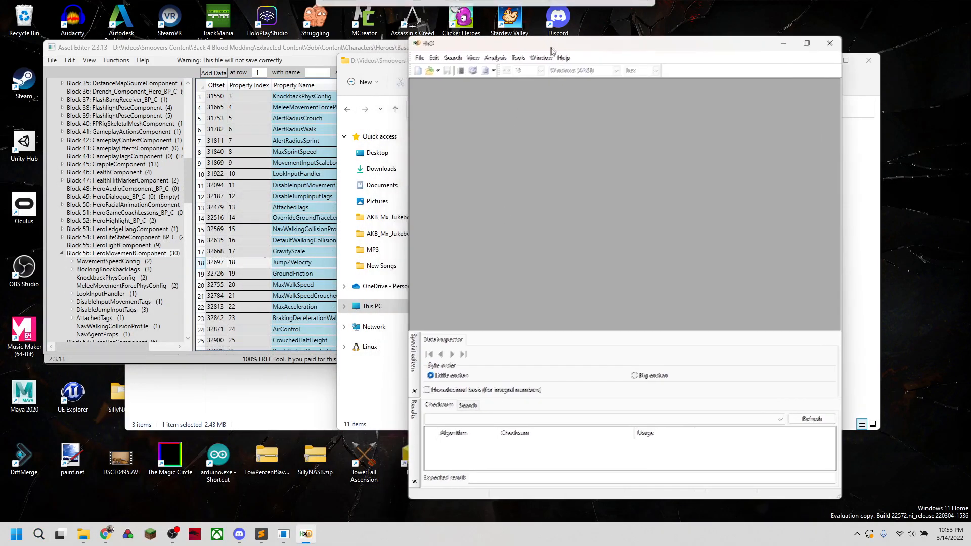
pyautogui.moveTo(553, 50); pyautogui.dragTo(638, 59)
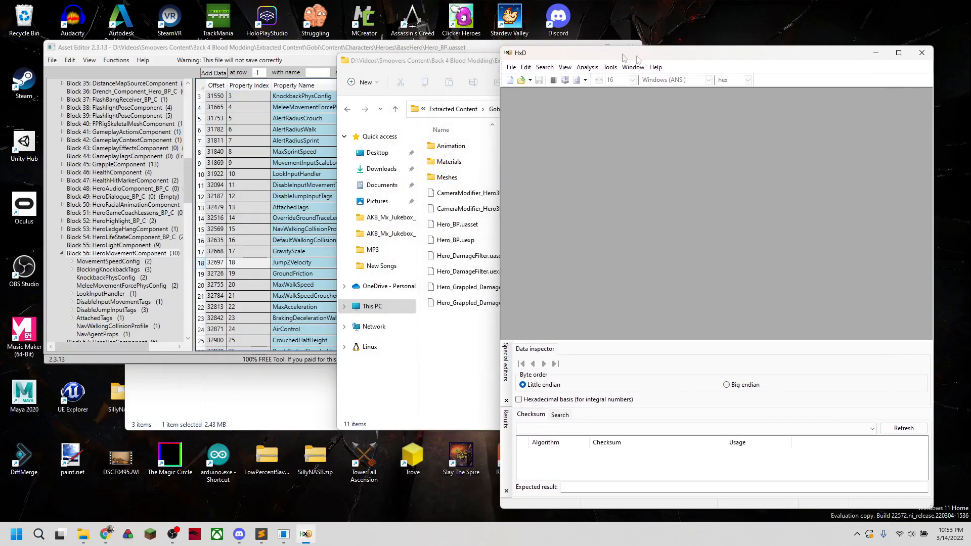
# - Start opening a file in HxD and copy the BaseHero folder path from File Explorer
pyautogui.moveTo(474, 70); pyautogui.dragTo(418, 78)
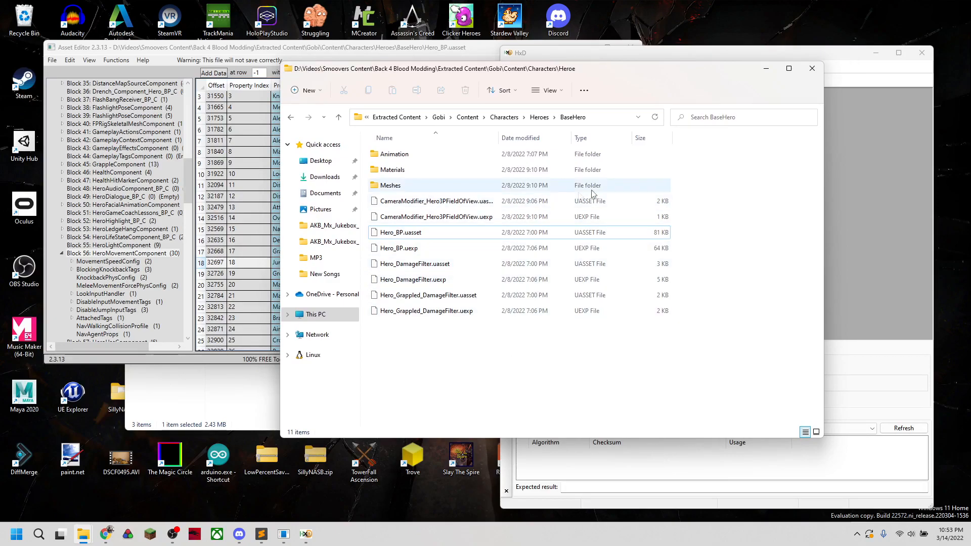
pyautogui.click(416, 251)
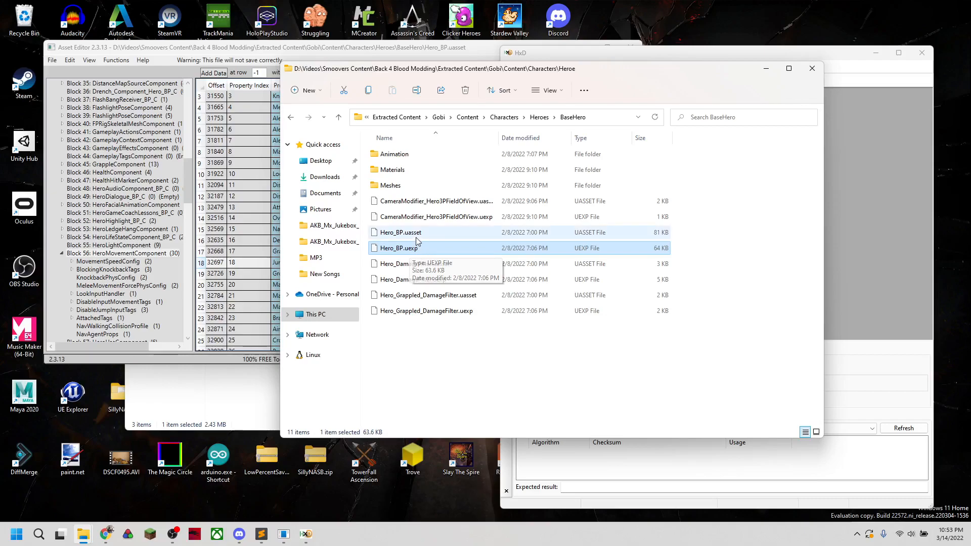
pyautogui.click(795, 54)
pyautogui.click(511, 67)
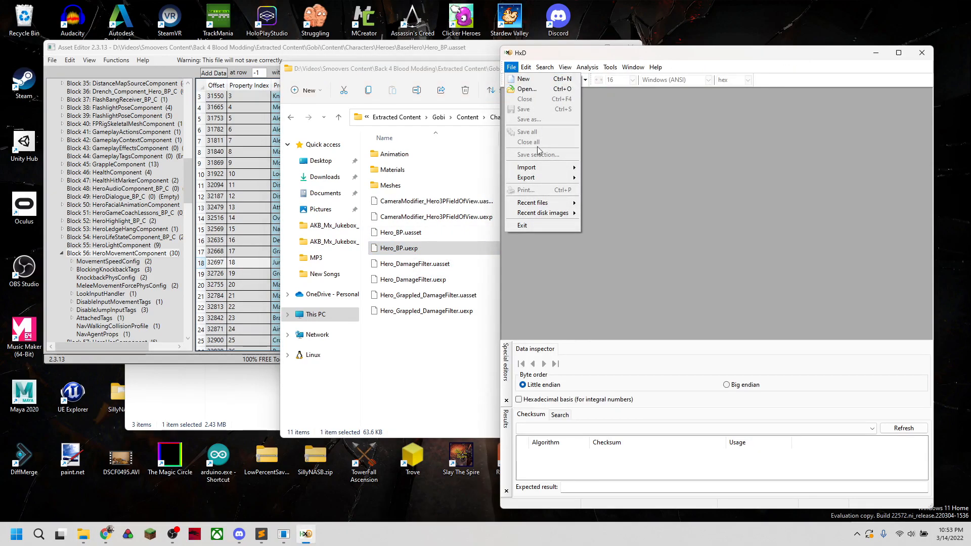
pyautogui.click(539, 89)
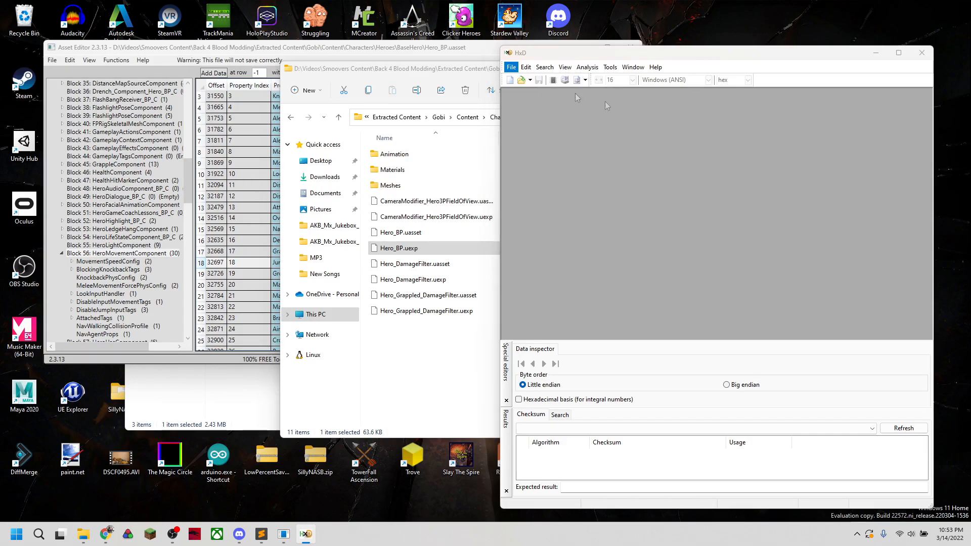
pyautogui.click(447, 75)
pyautogui.click(608, 118)
pyautogui.hotkey('ctrl', 'c')
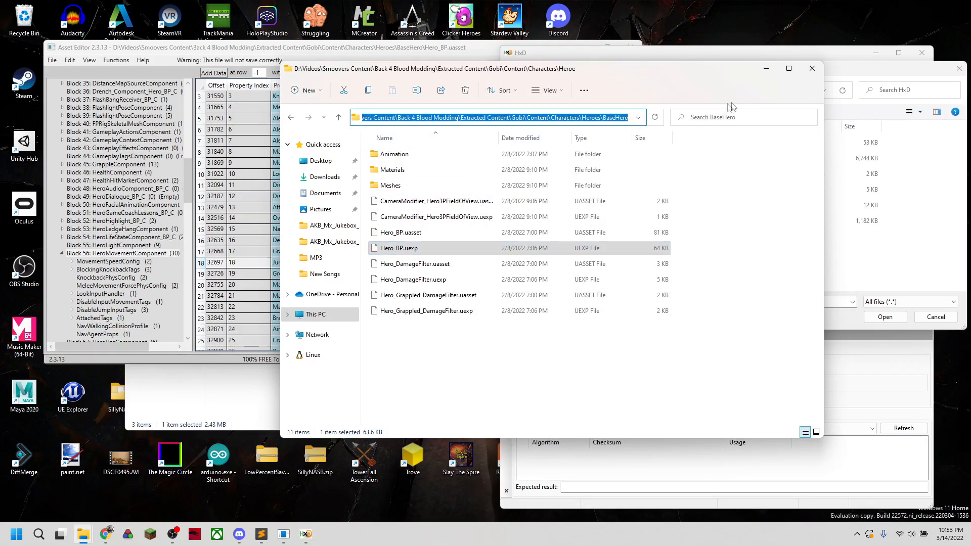
# - Use the copied BaseHero path in the Open dialog to open Hero_BP.uexp in HxD
pyautogui.click(766, 68)
pyautogui.click(708, 90)
pyautogui.hotkey('ctrl', 'v')
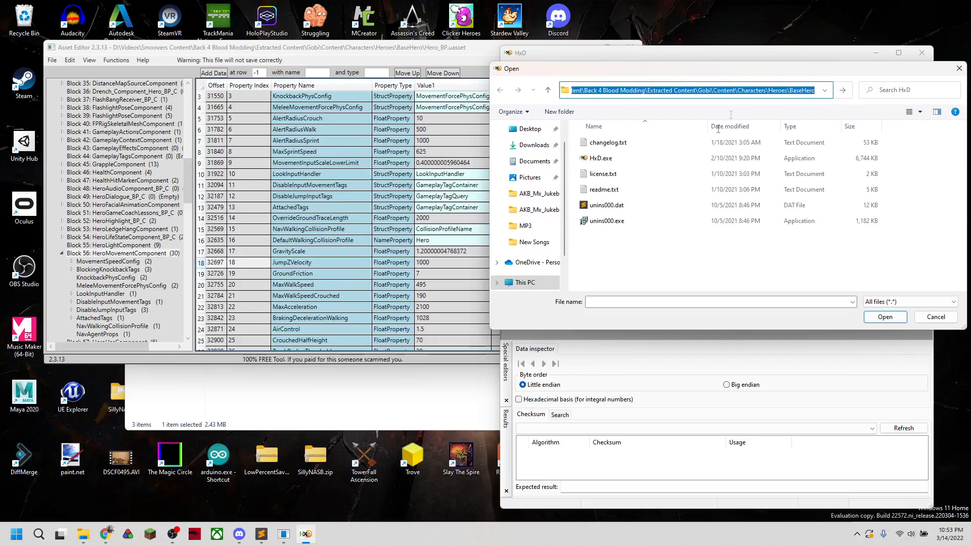
pyautogui.press('Return')
pyautogui.scroll(-1, 619, 180)
pyautogui.click(624, 222)
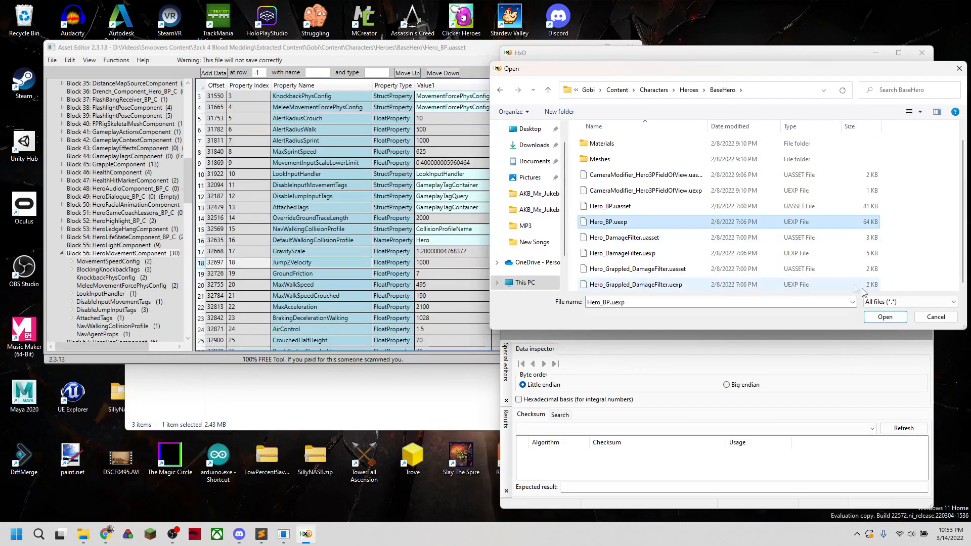
pyautogui.click(885, 318)
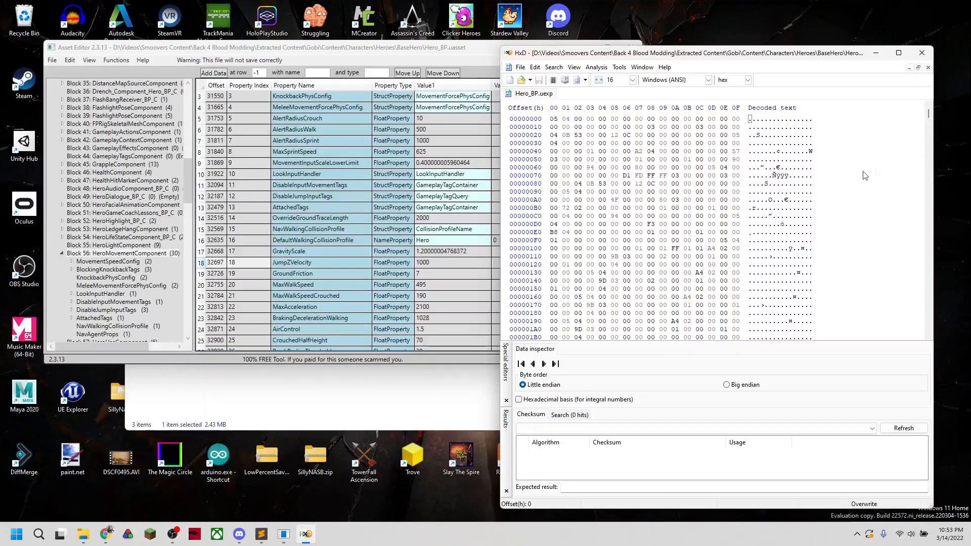
# - Copy the offset of the JumpZVelocity property from Asset Editor
pyautogui.scroll(-5, 670, 224)
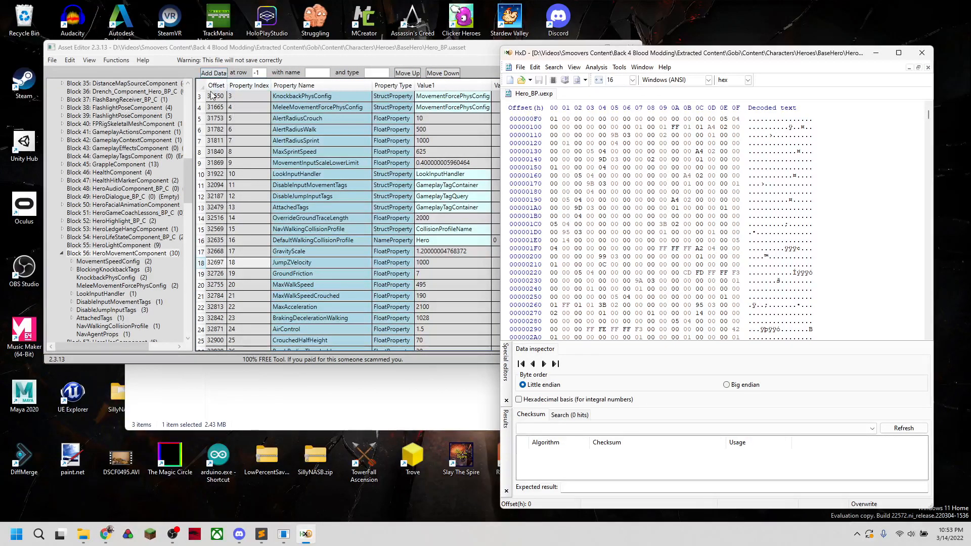
pyautogui.click(217, 263)
pyautogui.click(220, 266)
pyautogui.hotkey('ctrl', 'c')
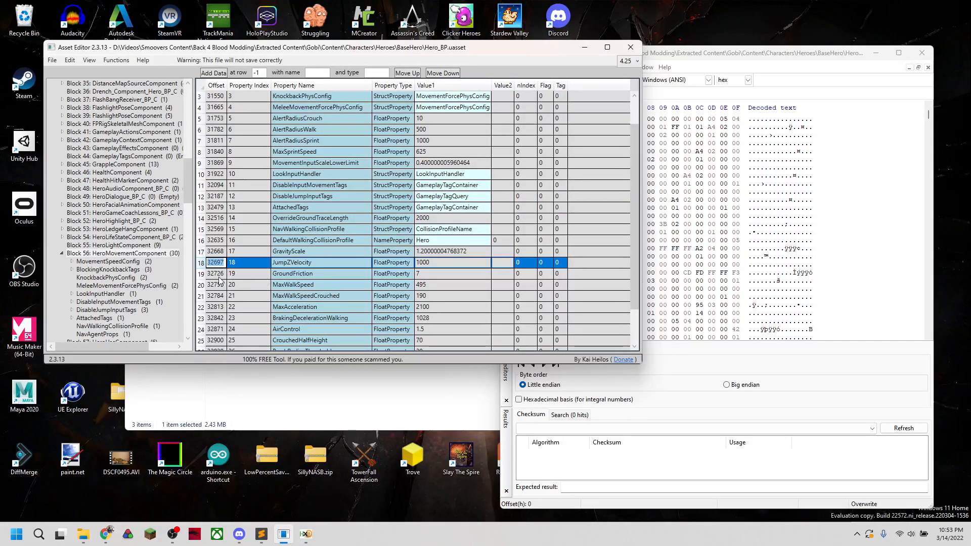
# - Go to decimal offset 32697, relative to the beginning, in Hero_BP.uexp in HxD
pyautogui.click(710, 259)
pyautogui.click(557, 69)
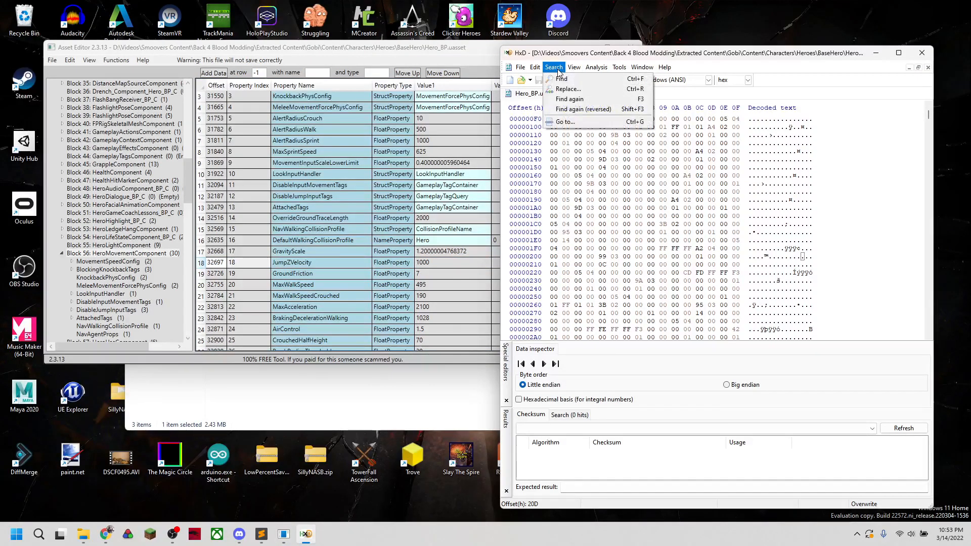
pyautogui.click(565, 122)
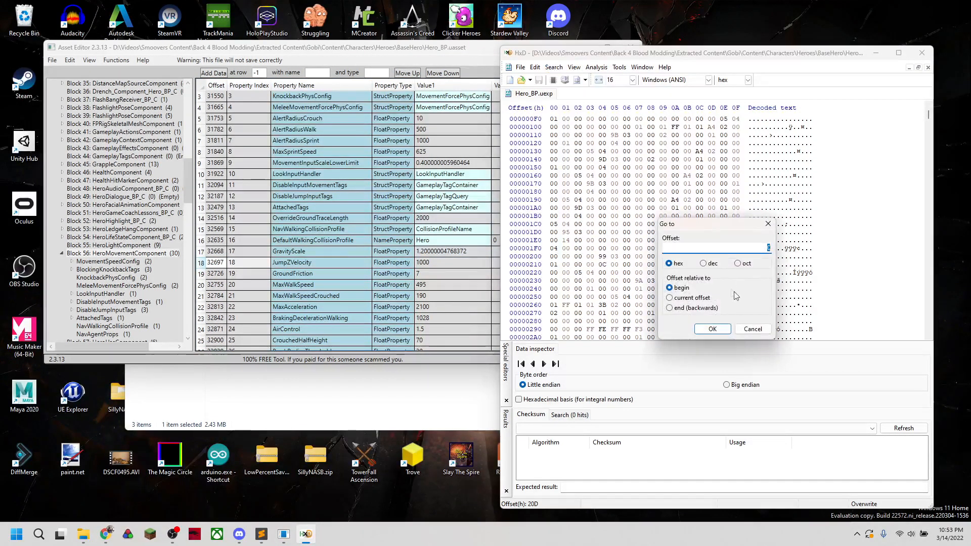
pyautogui.click(703, 264)
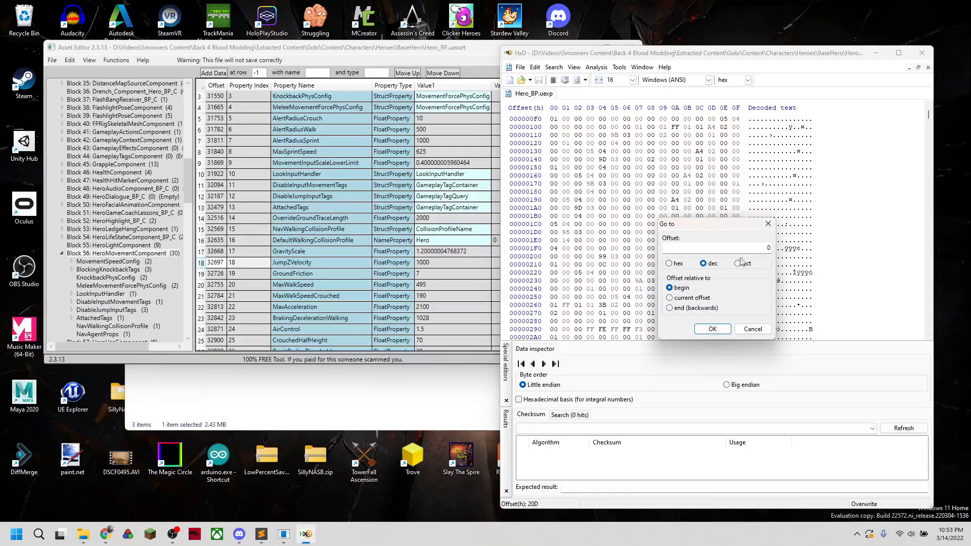
pyautogui.moveTo(764, 248); pyautogui.dragTo(791, 261)
pyautogui.hotkey('ctrl', 'v')
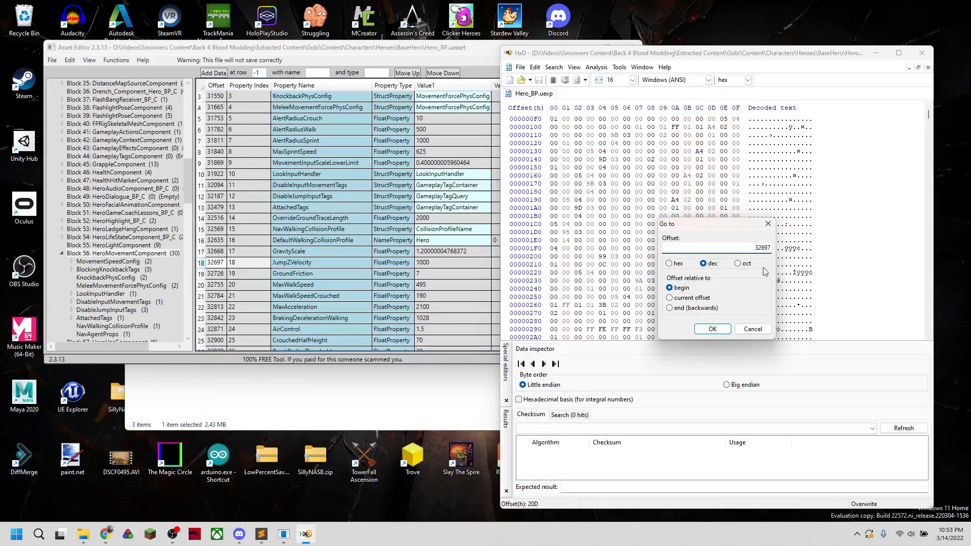
pyautogui.click(712, 329)
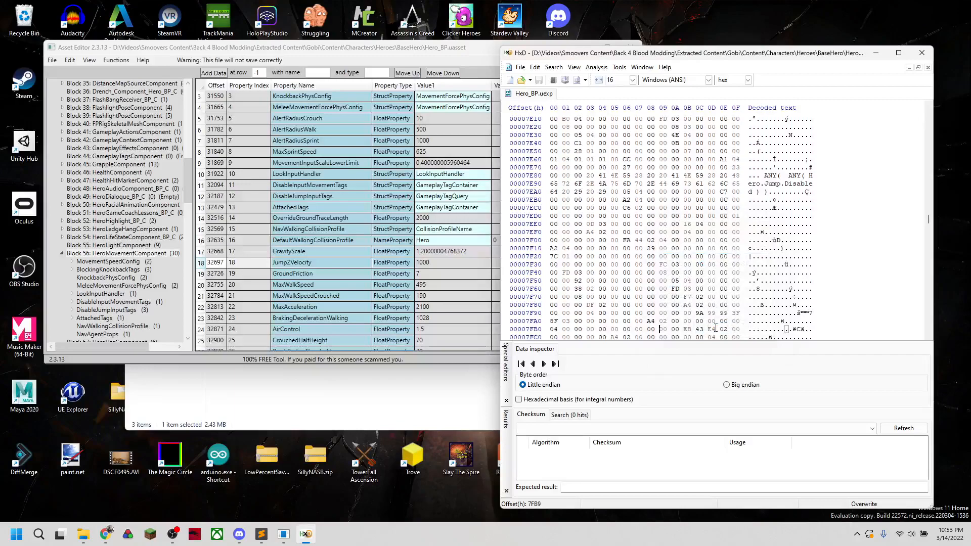
# - Select the four-byte JumpZVelocity value 00 00 EB 43 starting at offset 7FB9 in the hex data
pyautogui.scroll(-1, 667, 254)
pyautogui.scroll(-1, 672, 252)
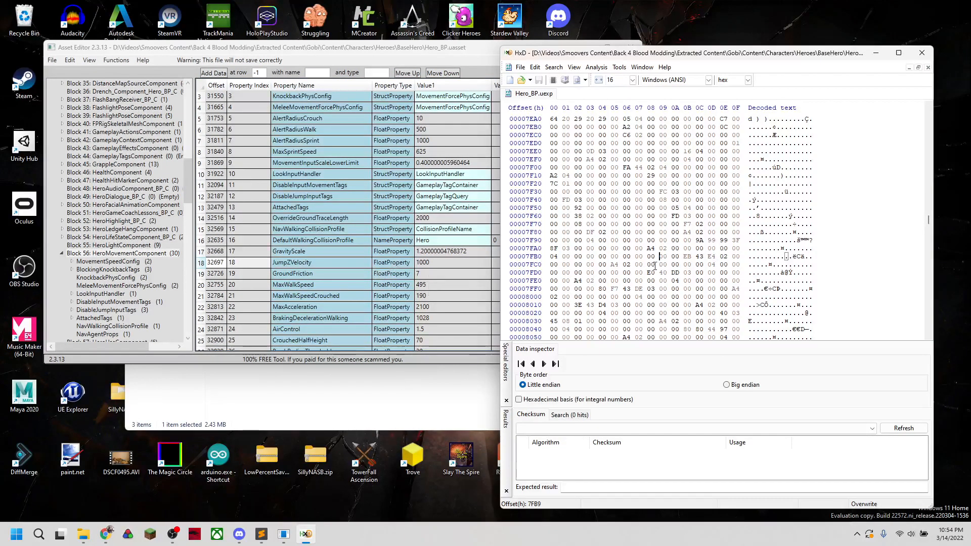
pyautogui.moveTo(660, 257); pyautogui.dragTo(703, 256)
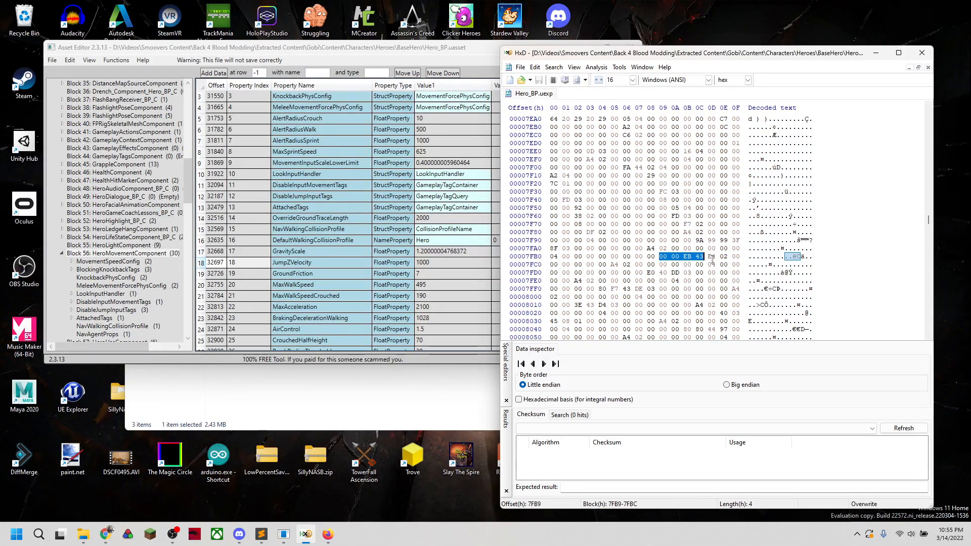
# - Switch to Firefox, search for "hex to float converter", and open the gregstoll.com Floating Point to Hex Converter beside the hex data
pyautogui.click(328, 534)
pyautogui.click(354, 60)
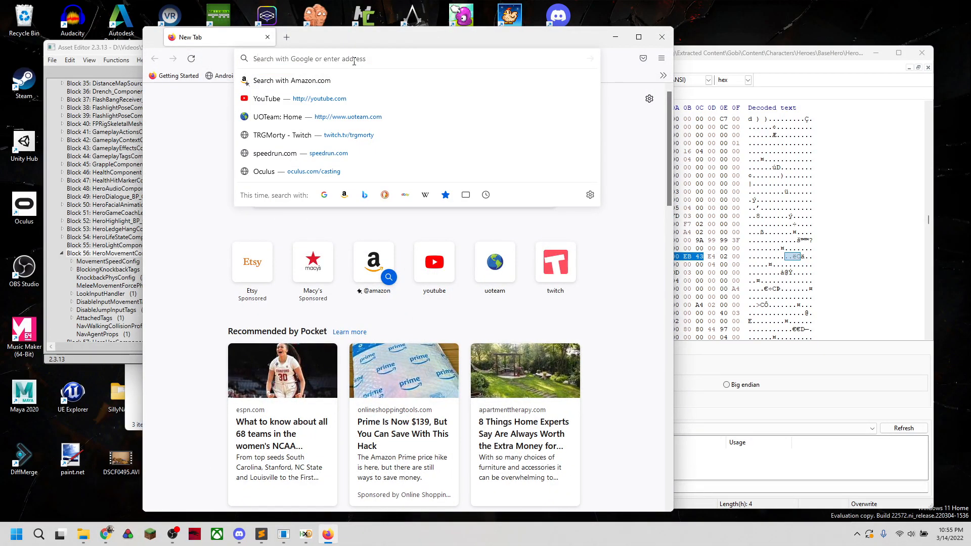
pyautogui.write('hex to ')
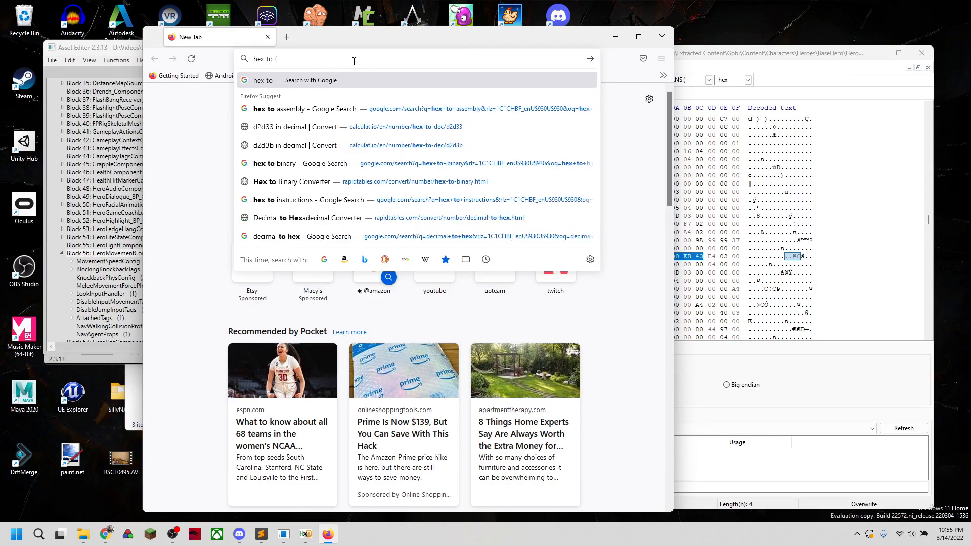
pyautogui.write('float converter')
pyautogui.press('Return')
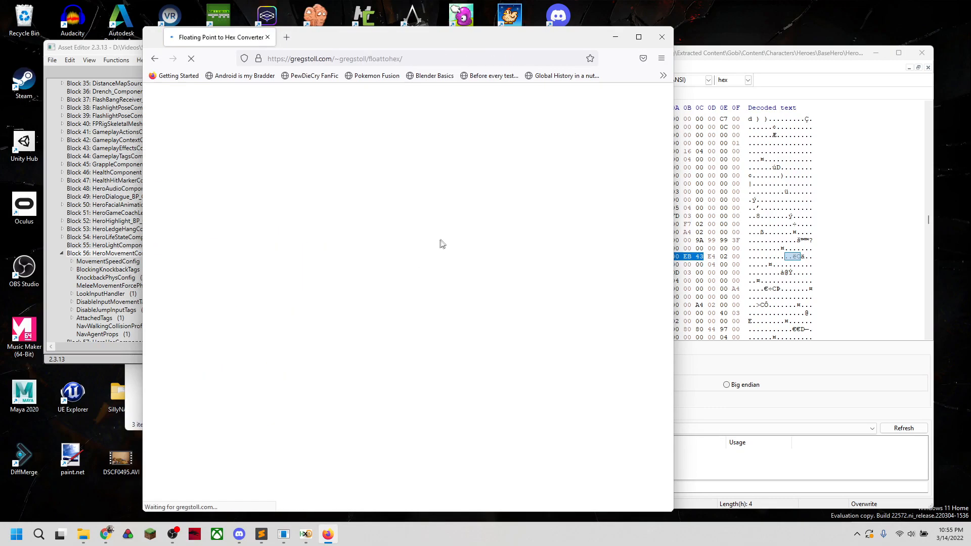
pyautogui.moveTo(353, 40); pyautogui.dragTo(447, 282)
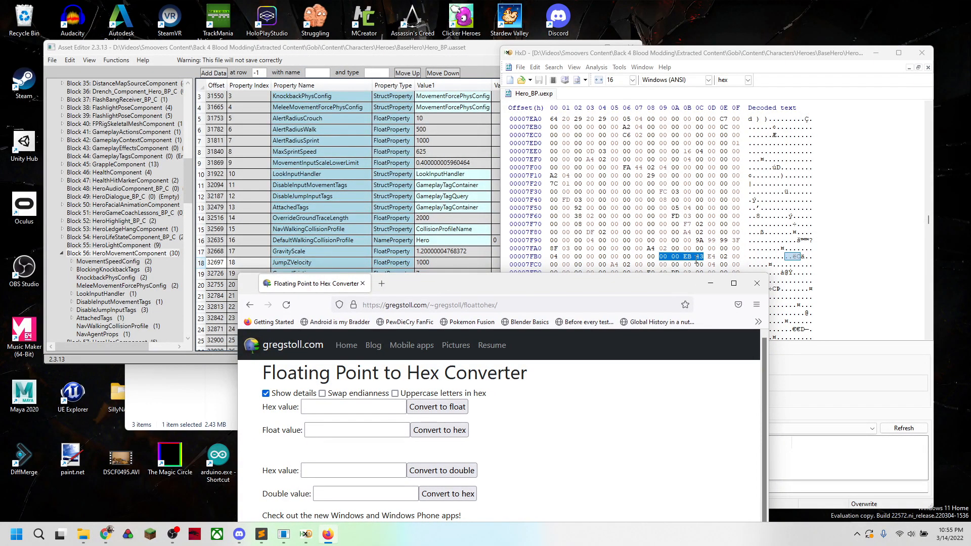
# - Convert the hex value 0000eb43 to a float with swapped endianness
pyautogui.click(344, 409)
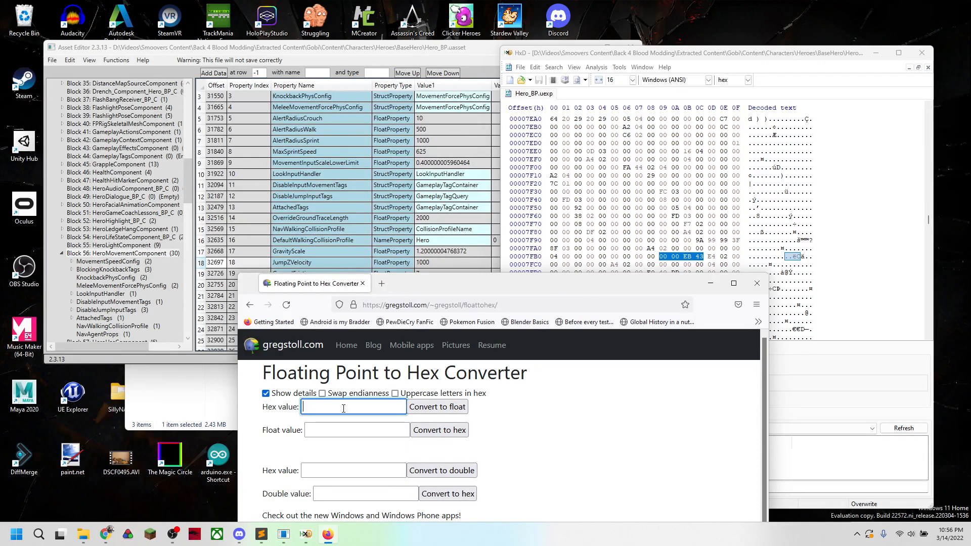
pyautogui.write('0000eb43')
pyautogui.click(322, 393)
pyautogui.click(426, 408)
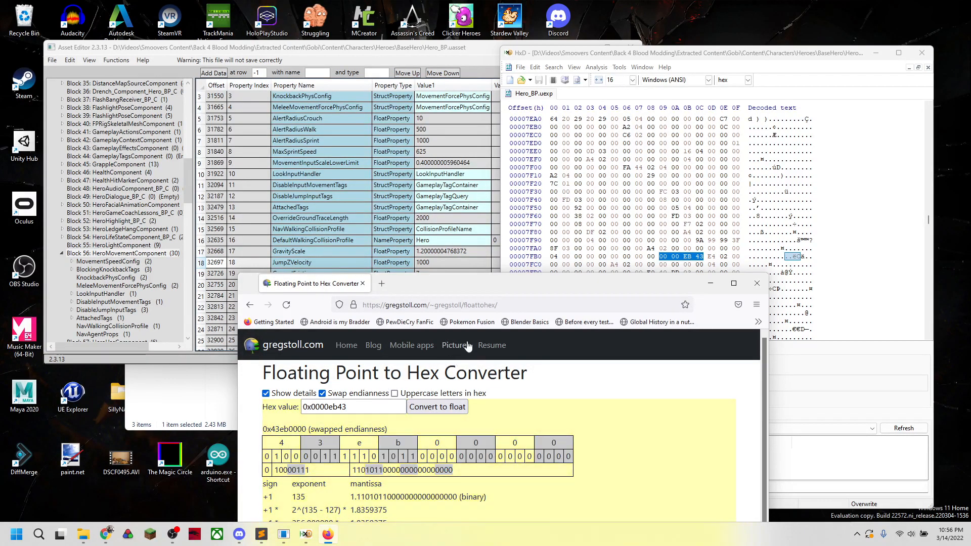
# - Convert the float value 1000 to hex with the whole converter form in view
pyautogui.moveTo(463, 290); pyautogui.dragTo(350, 63)
pyautogui.doubleClick(194, 359)
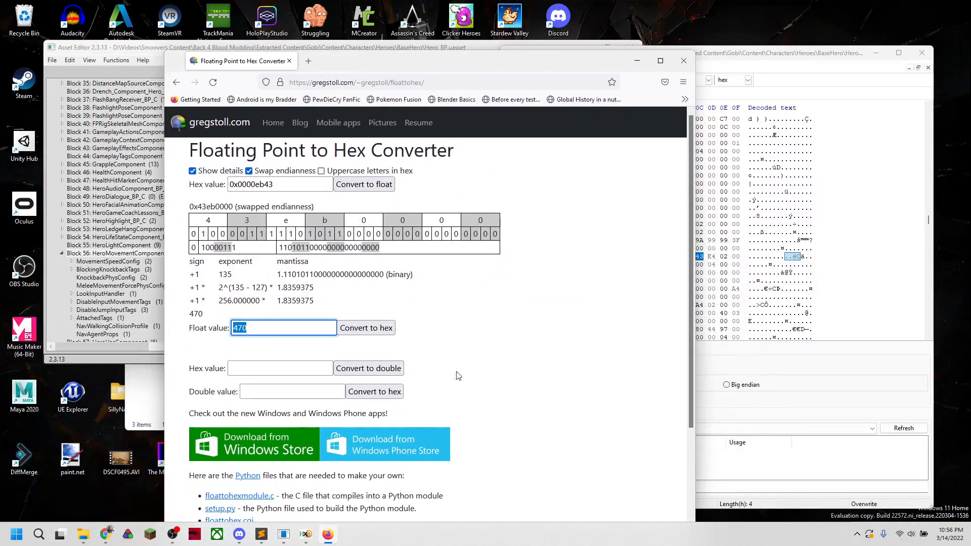
pyautogui.click(257, 332)
pyautogui.moveTo(271, 329); pyautogui.dragTo(233, 330)
pyautogui.write('1000')
pyautogui.click(366, 329)
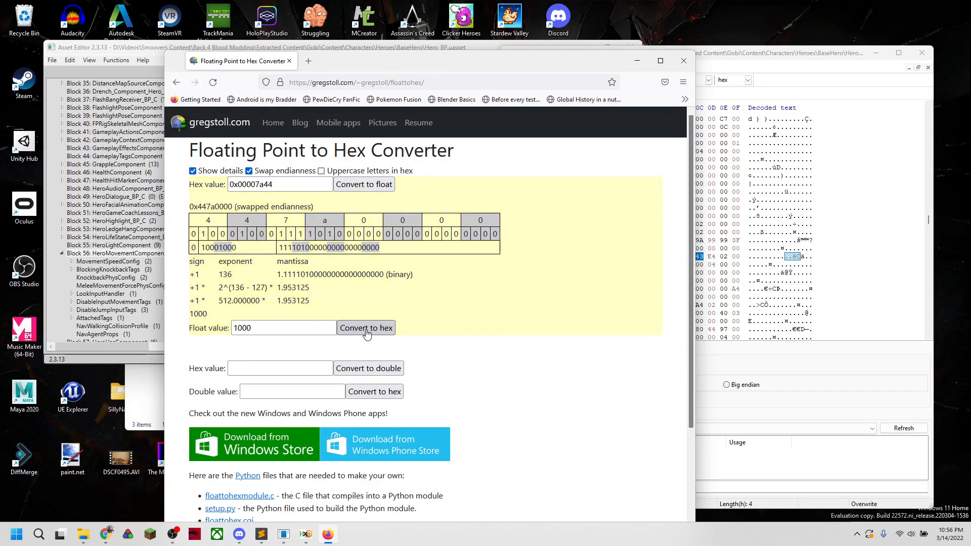
# - Copy the hex digits 00007a44, paste them over the selected JumpZVelocity bytes in HxD, and save Hero_BP.uexp
pyautogui.moveTo(282, 190); pyautogui.dragTo(238, 187)
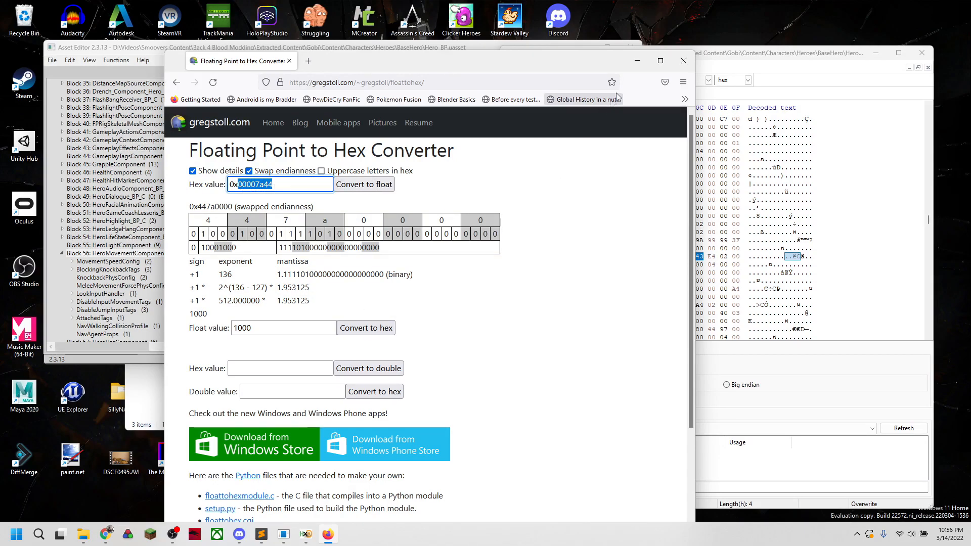
pyautogui.click(638, 62)
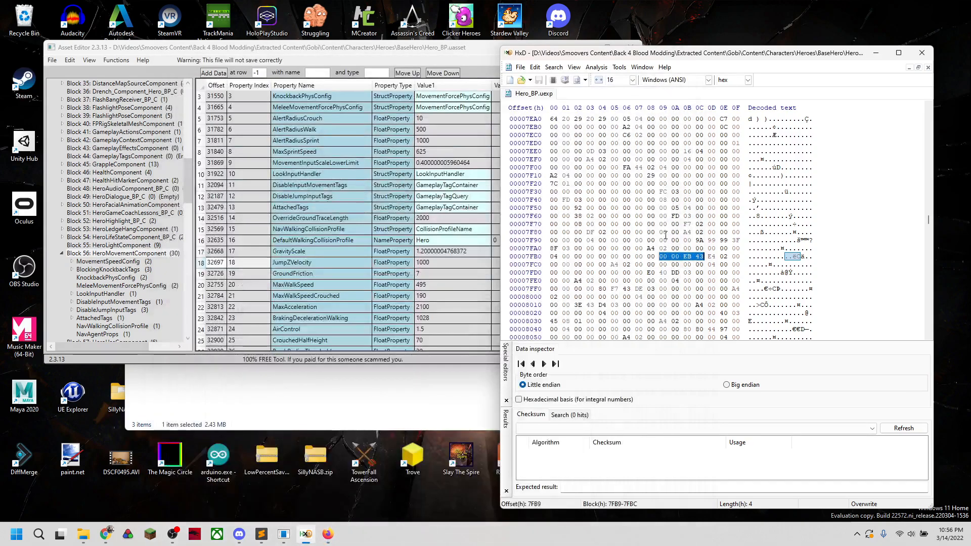
pyautogui.rightClick(664, 260)
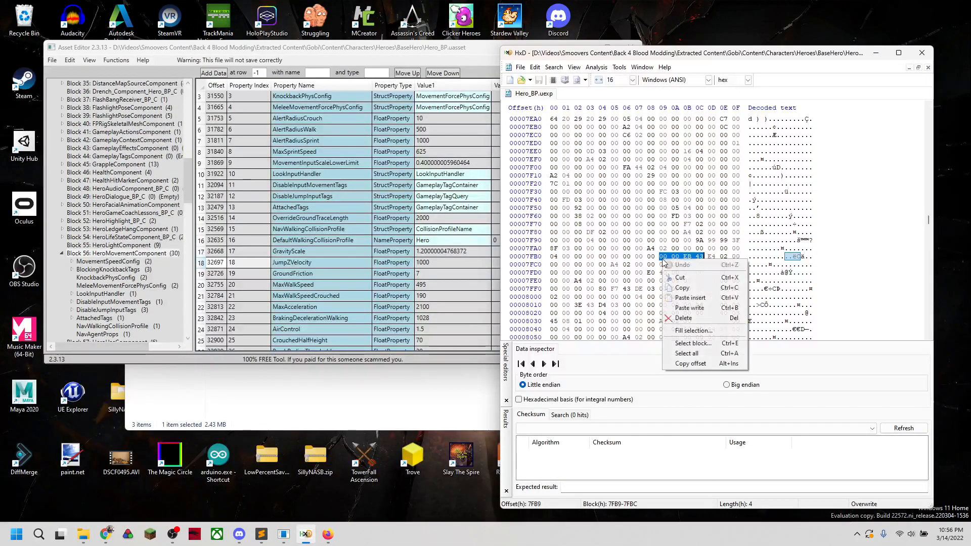
pyautogui.click(692, 298)
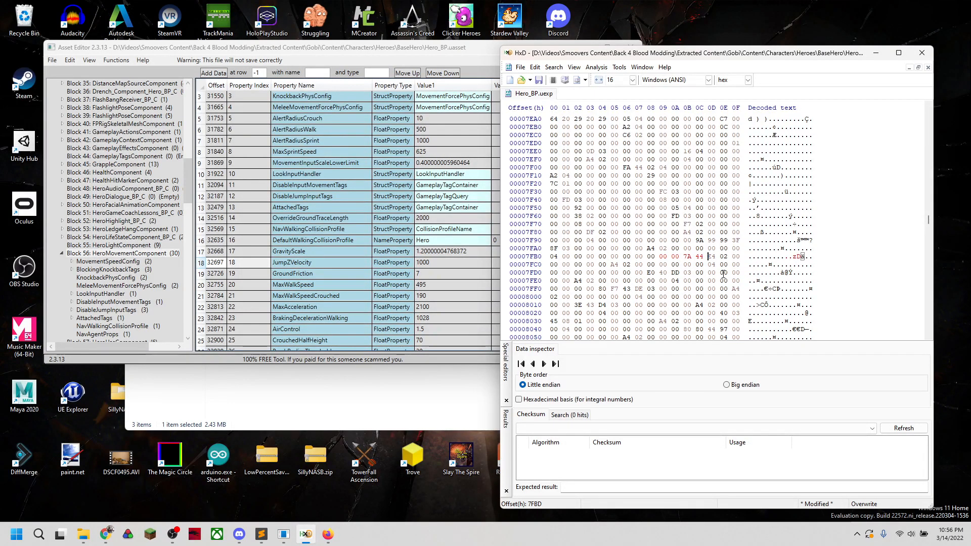
pyautogui.hotkey('ctrl', 's')
# - Close HxD, restart Asset Editor, and open Hero_BP.uasset from the BaseHero folder
pyautogui.click(916, 59)
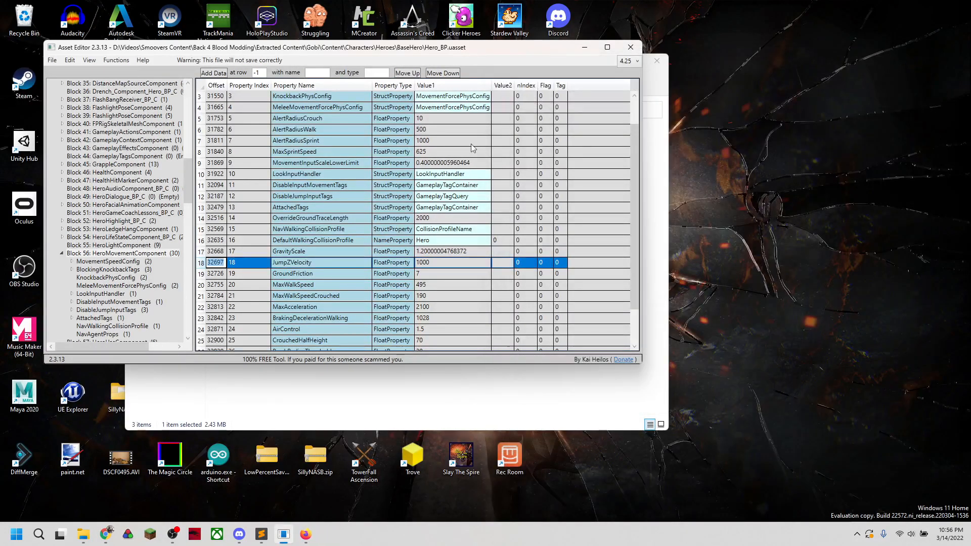
pyautogui.click(630, 47)
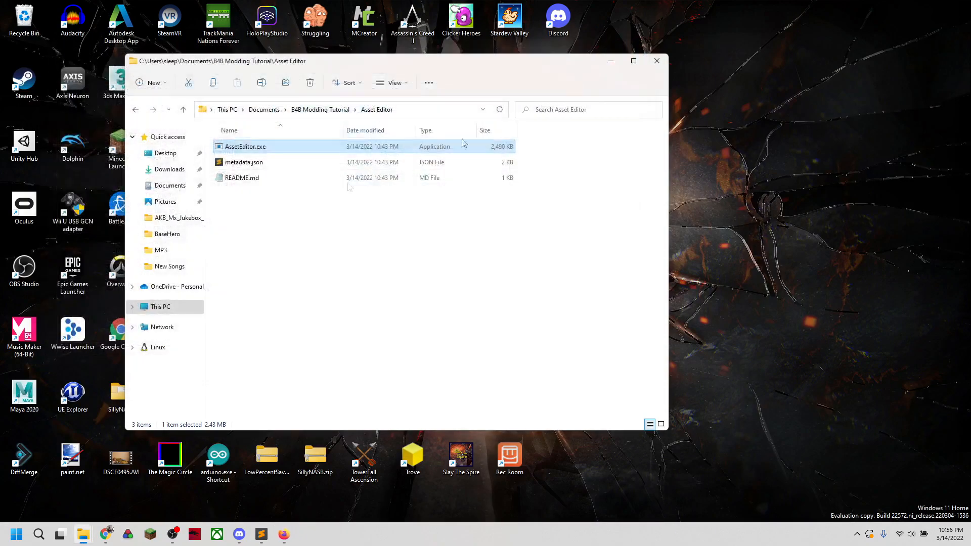
pyautogui.doubleClick(272, 152)
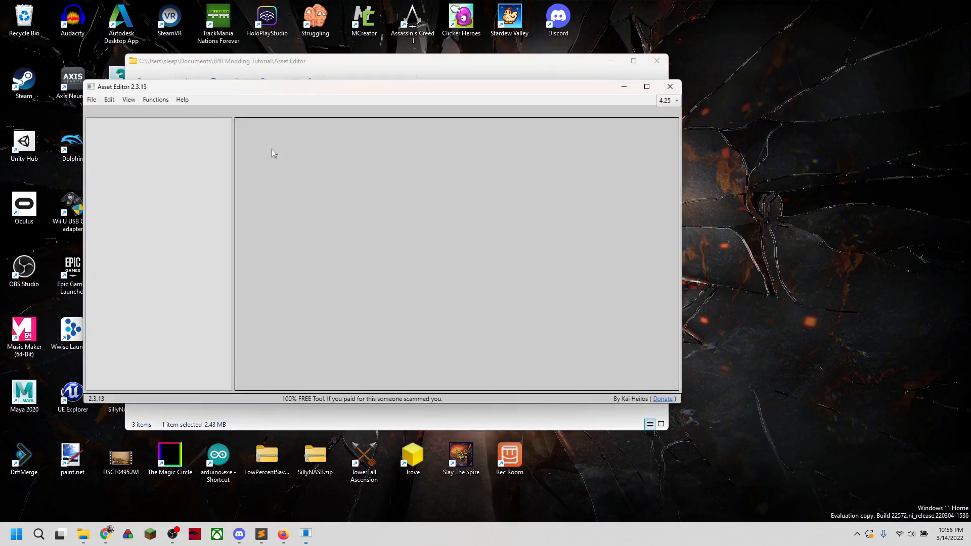
pyautogui.click(92, 100)
pyautogui.click(113, 119)
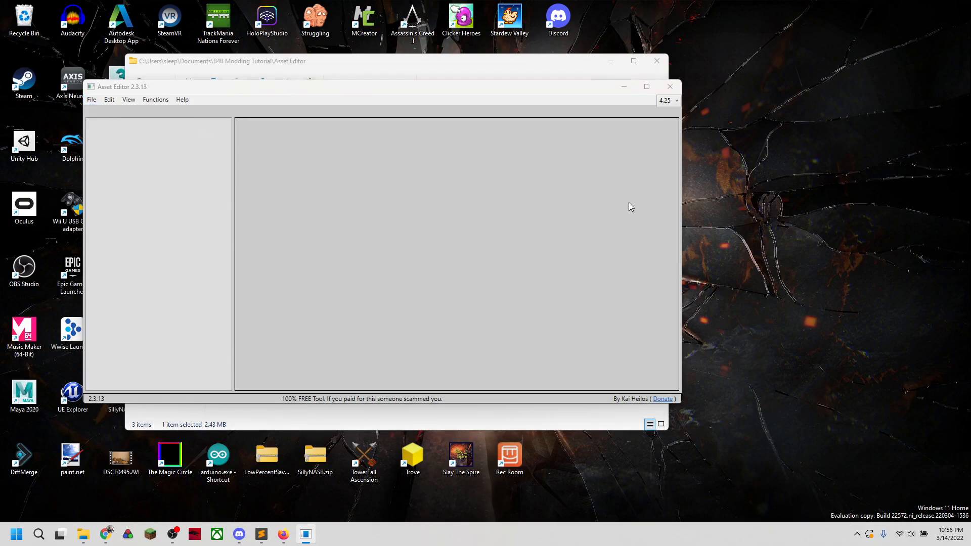
pyautogui.click(245, 243)
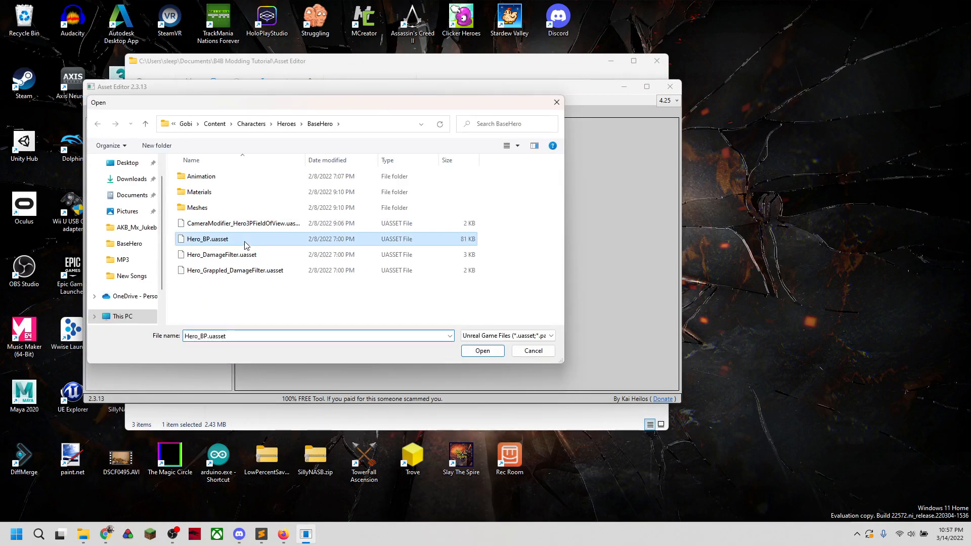
pyautogui.click(493, 349)
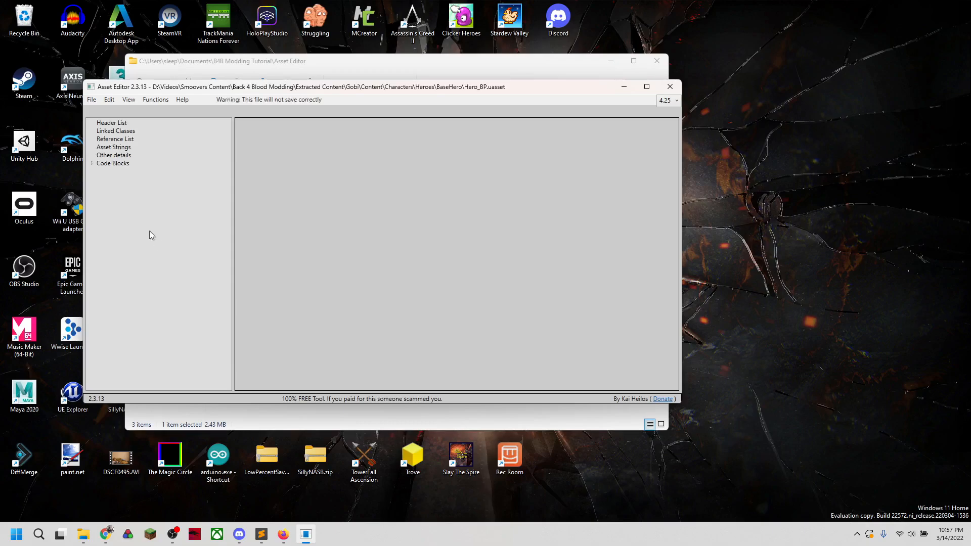
# - Check the JumpZVelocity value in Block 56: HeroMovementComponent under Code Blocks
pyautogui.click(92, 163)
pyautogui.scroll(-5, 159, 263)
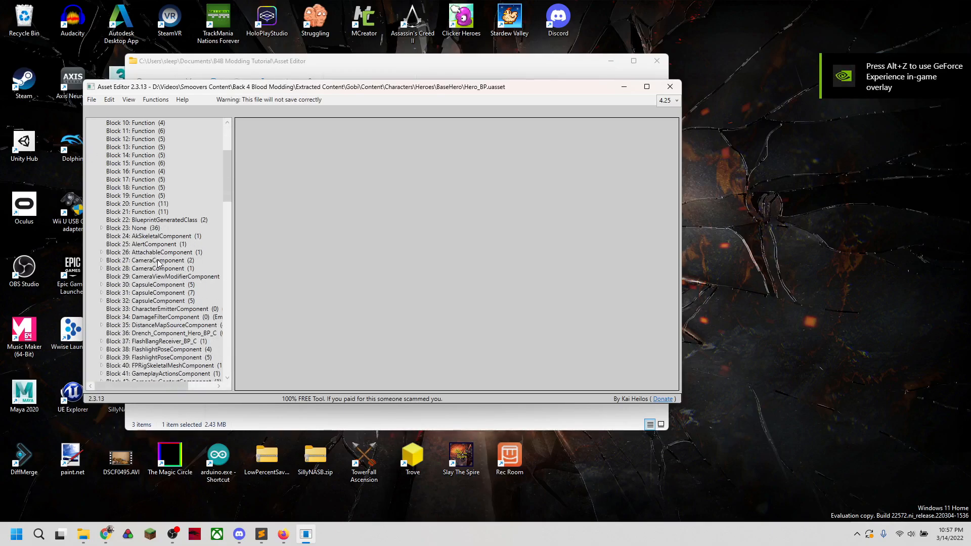
pyautogui.scroll(-12, 158, 263)
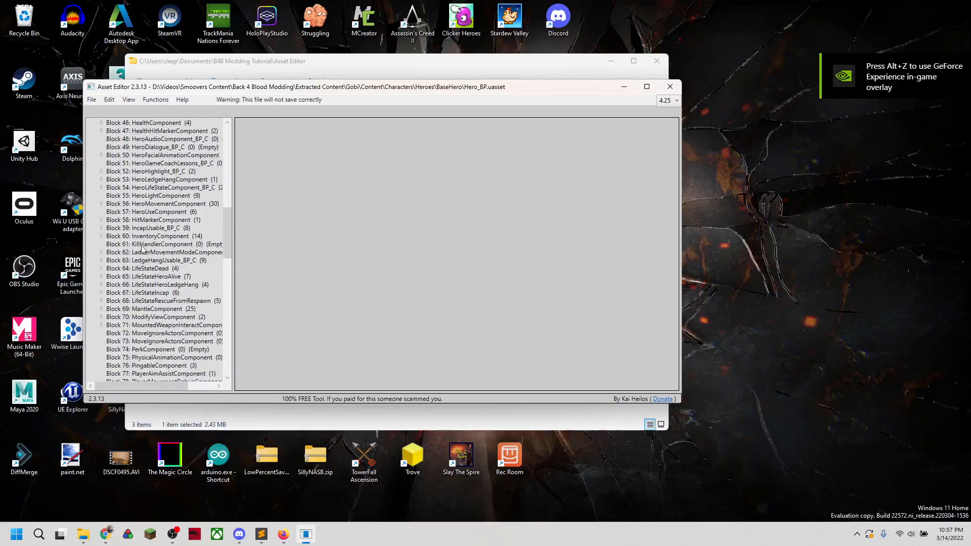
pyautogui.click(102, 204)
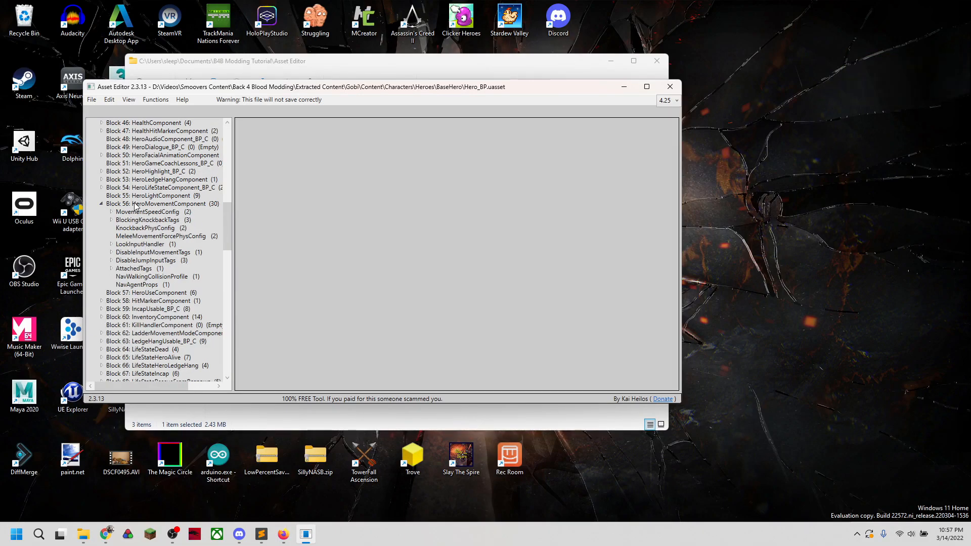
pyautogui.click(135, 204)
pyautogui.scroll(-3, 481, 259)
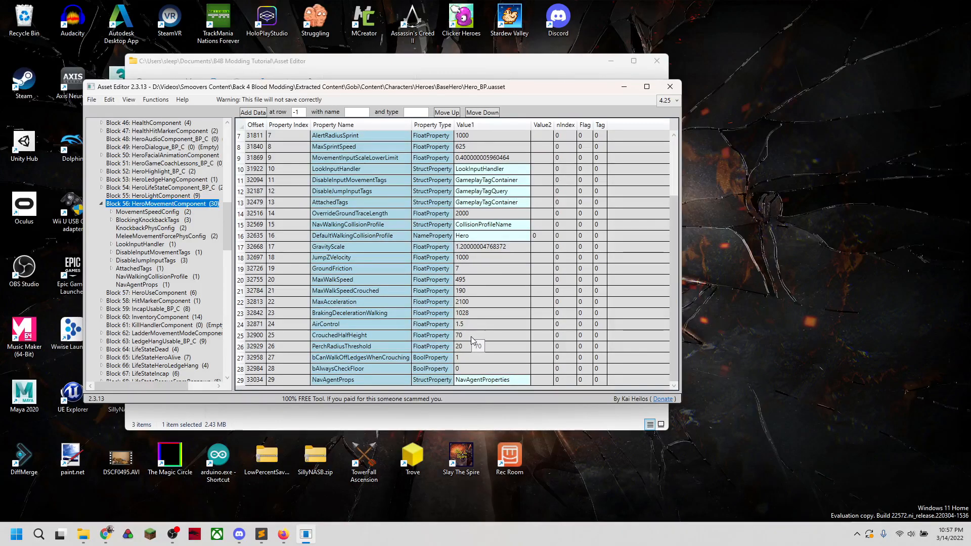
pyautogui.click(471, 258)
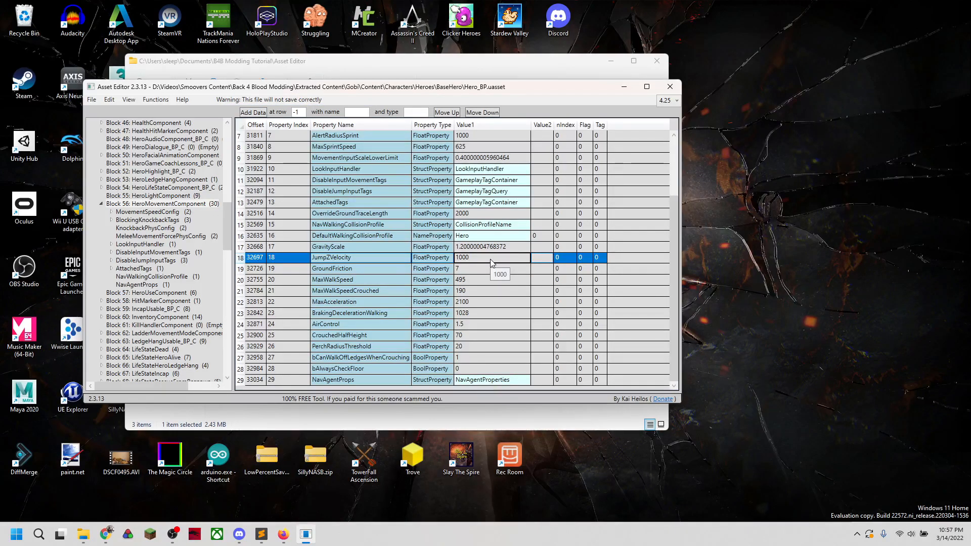
# - Relaunch Asset Editor and go up from BaseHero to the Gobi Content folder in its Open dialog
pyautogui.click(674, 90)
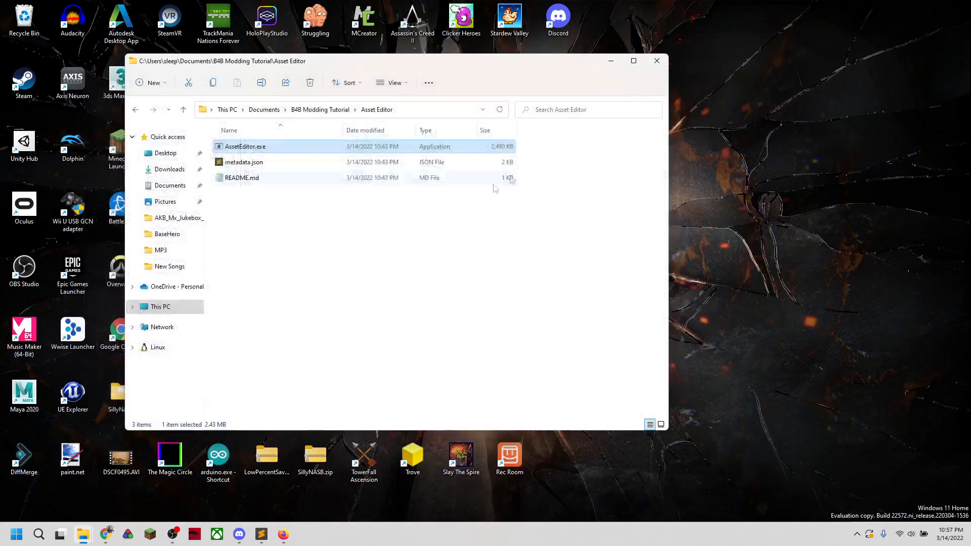
pyautogui.click(86, 538)
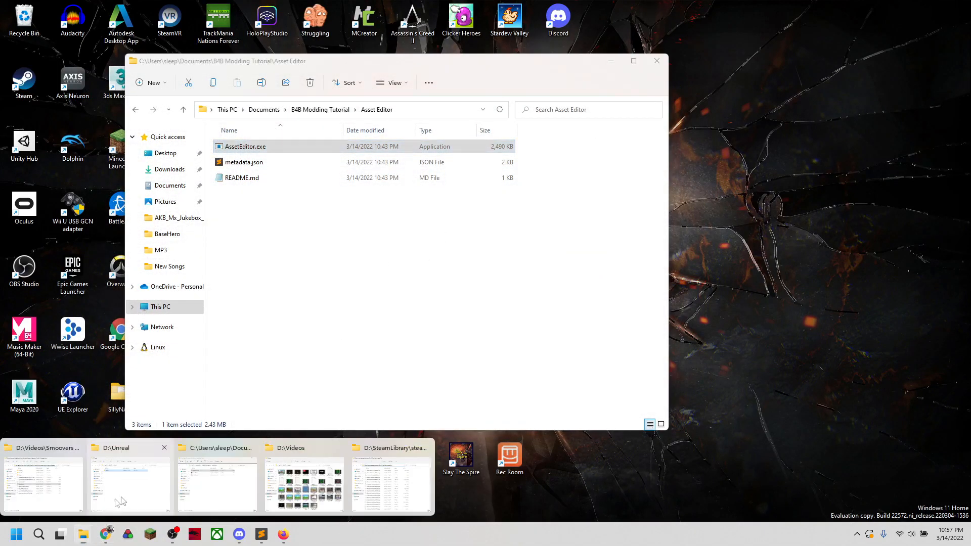
pyautogui.click(379, 267)
pyautogui.click(257, 146)
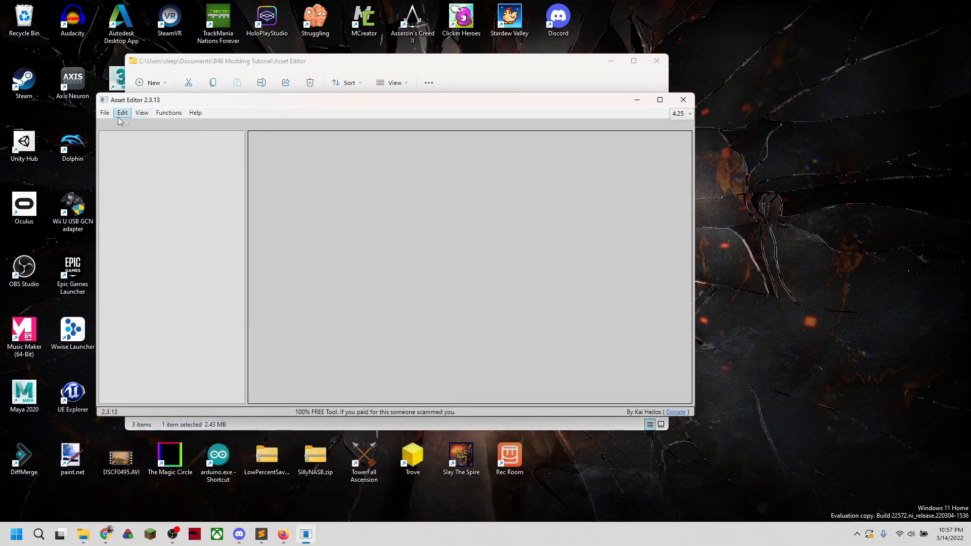
pyautogui.click(106, 114)
pyautogui.click(113, 126)
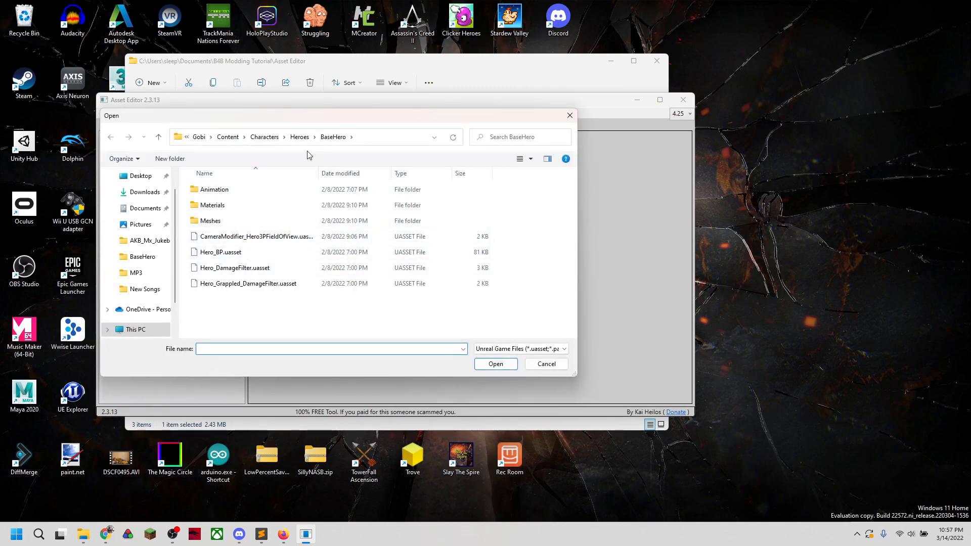
pyautogui.click(302, 139)
pyautogui.click(320, 137)
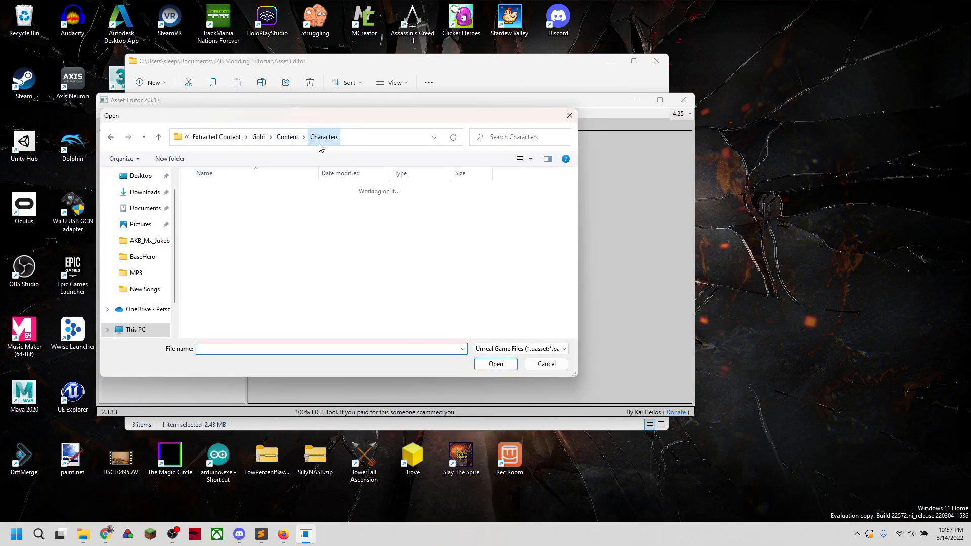
pyautogui.click(301, 138)
# - Look through the game's asset folders inside the Gobi Content folder
pyautogui.scroll(-5, 291, 260)
pyautogui.scroll(-4, 305, 261)
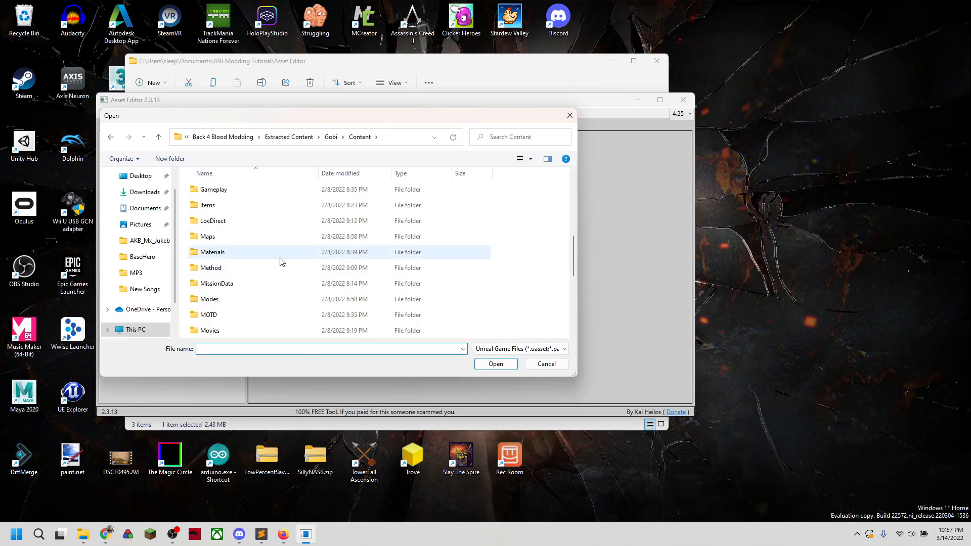
pyautogui.scroll(-2, 259, 303)
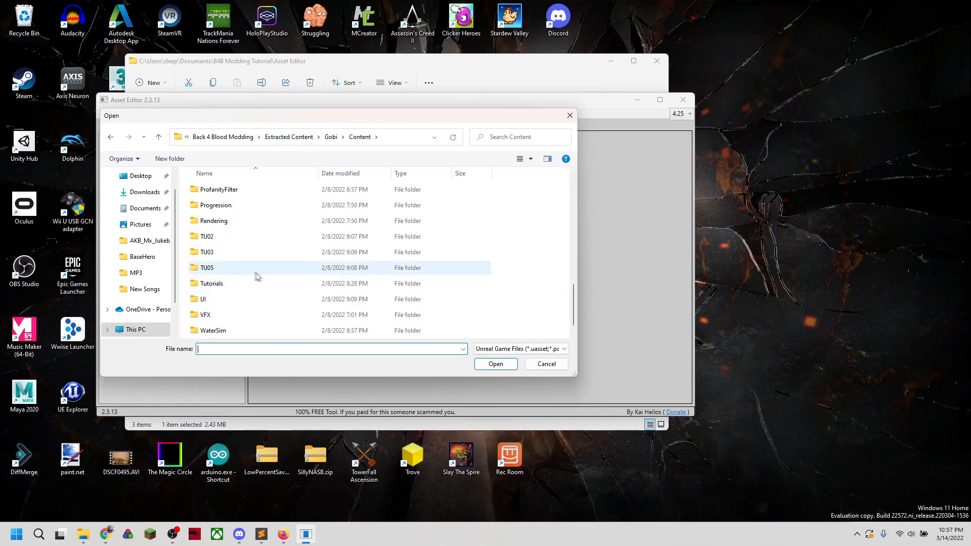
pyautogui.scroll(3, 243, 283)
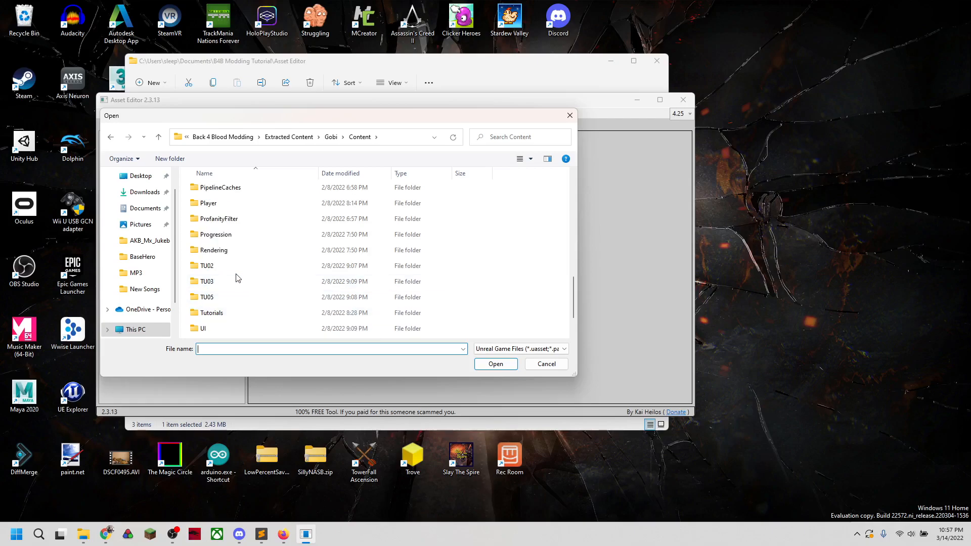
pyautogui.scroll(1, 256, 242)
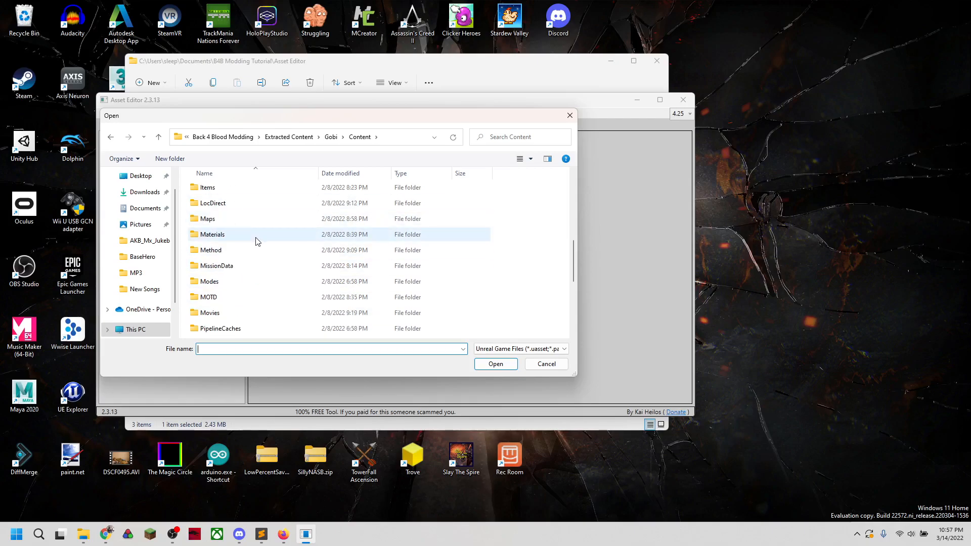
pyautogui.scroll(1, 241, 235)
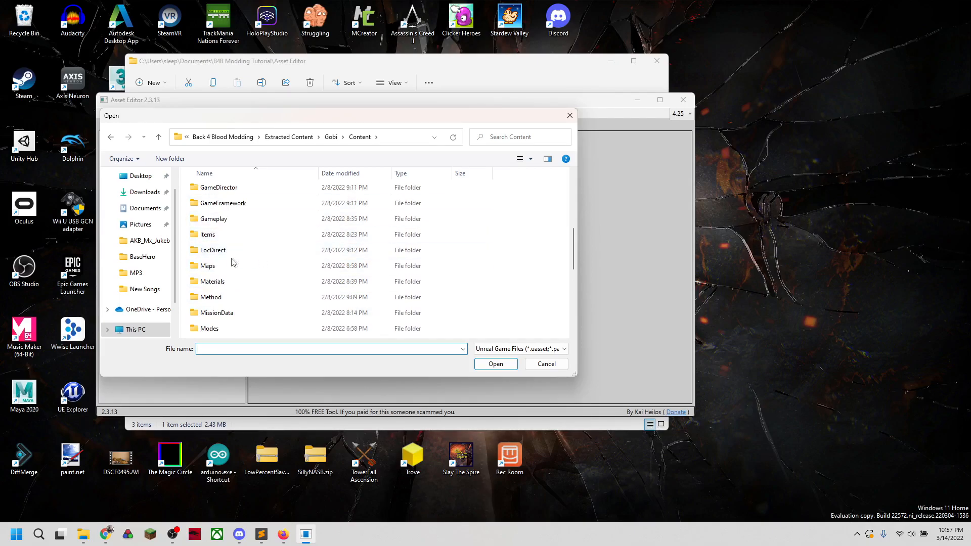
pyautogui.scroll(3, 260, 238)
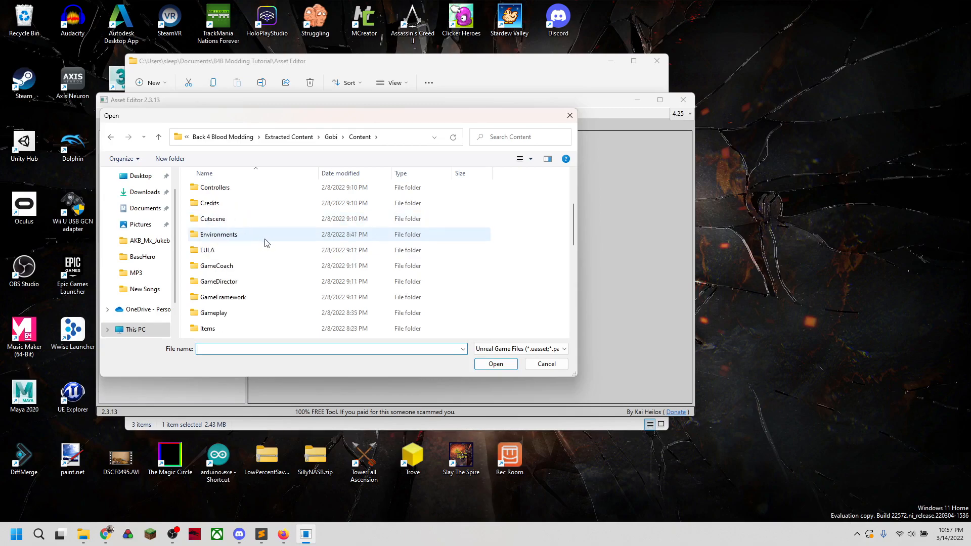
pyautogui.scroll(1, 289, 267)
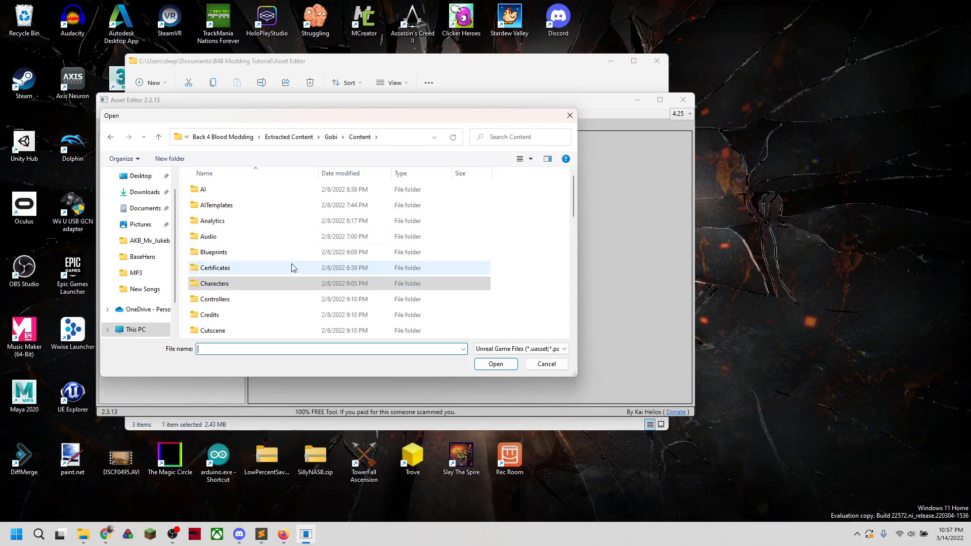
# - Open Audio_EndlessHordeStart_GC.uasset from the Audio\Tech\Cues folder in Asset Editor
pyautogui.doubleClick(261, 238)
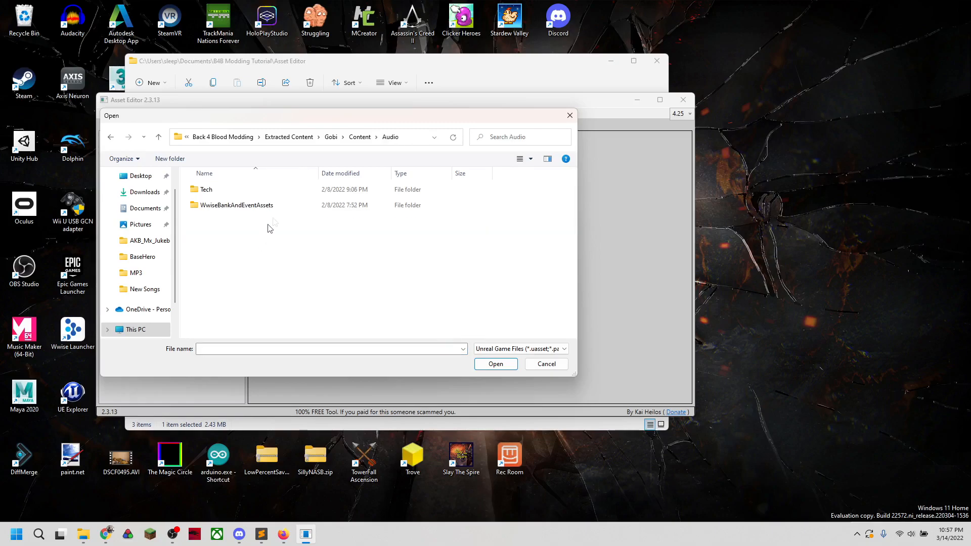
pyautogui.doubleClick(232, 193)
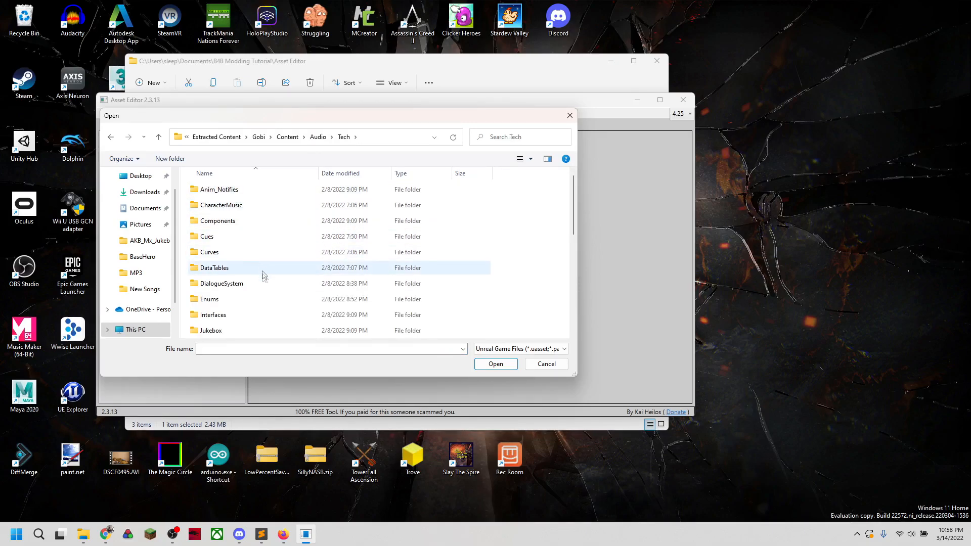
pyautogui.doubleClick(251, 236)
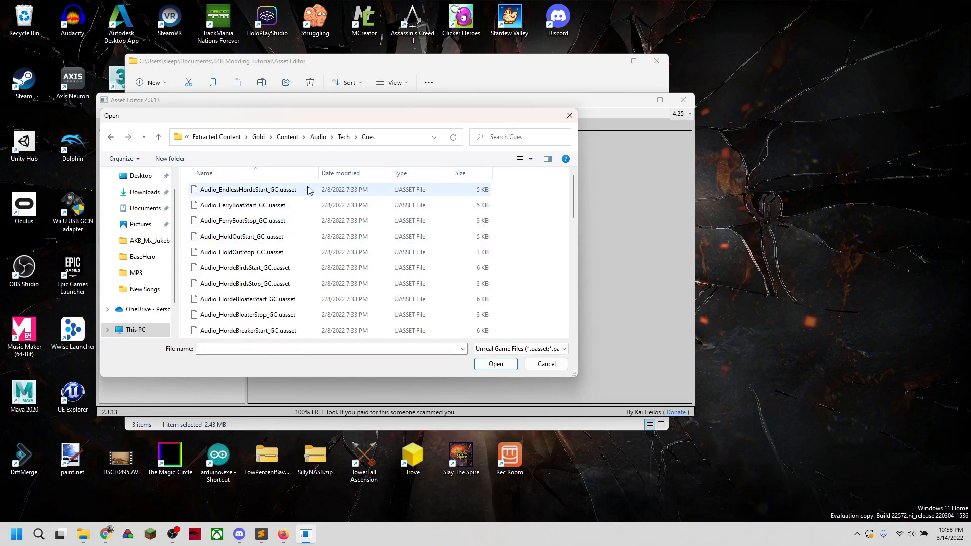
pyautogui.click(256, 190)
pyautogui.click(497, 364)
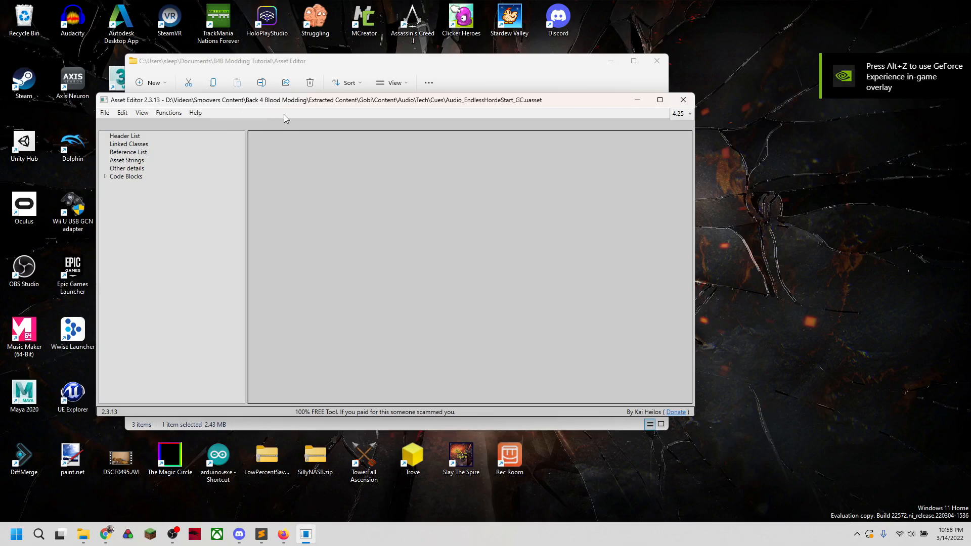
# - Examine the asset's Code Blocks, including Block 5 and the Audio_OnHordeStarted function name
pyautogui.click(106, 177)
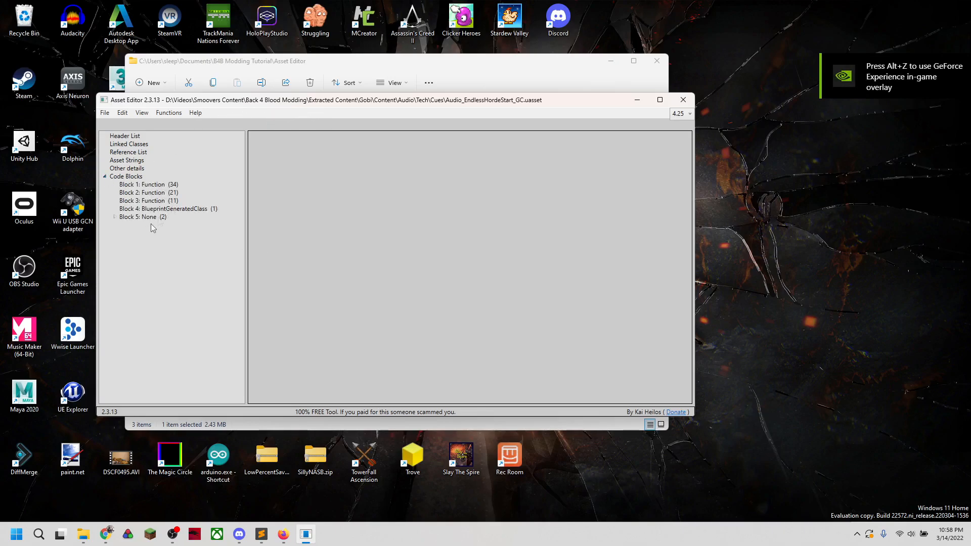
pyautogui.click(114, 217)
pyautogui.click(146, 216)
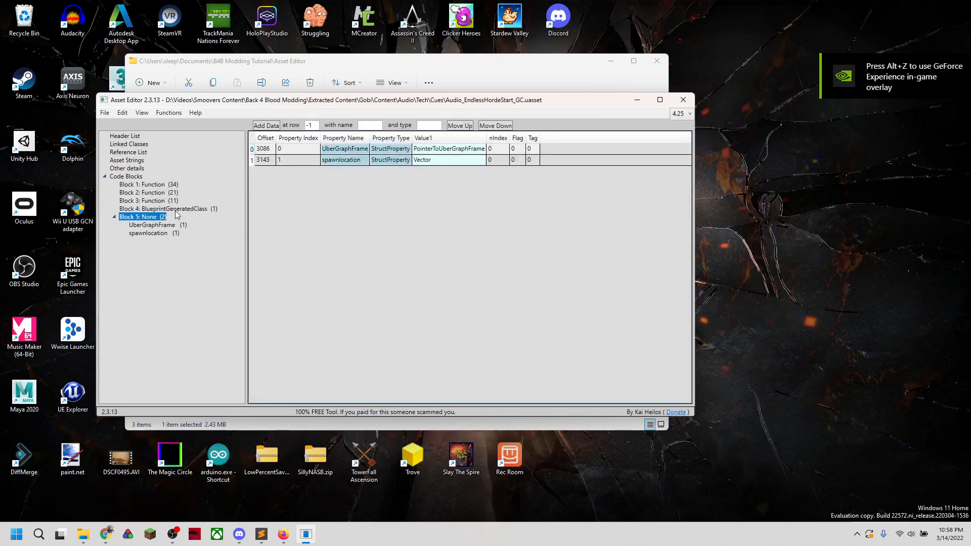
pyautogui.click(132, 176)
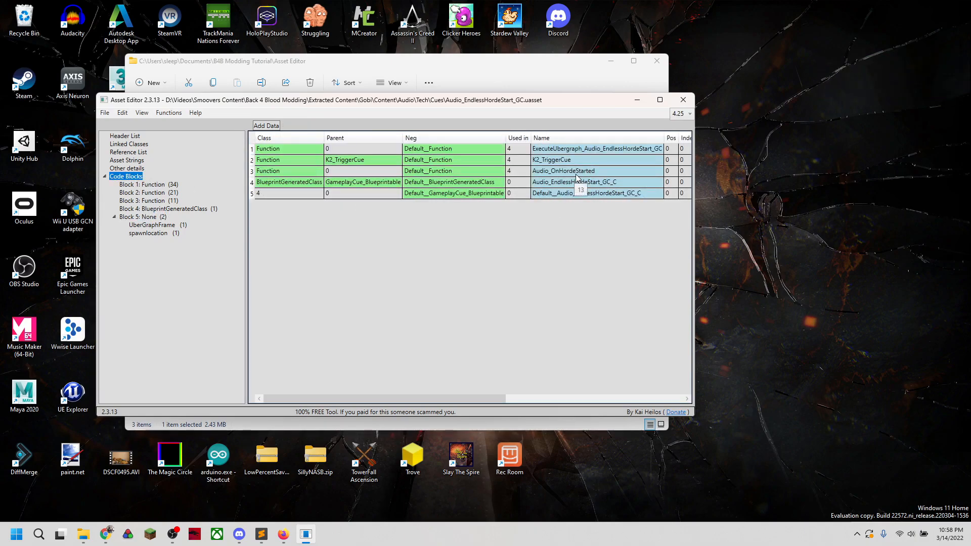
pyautogui.click(474, 171)
pyautogui.click(595, 183)
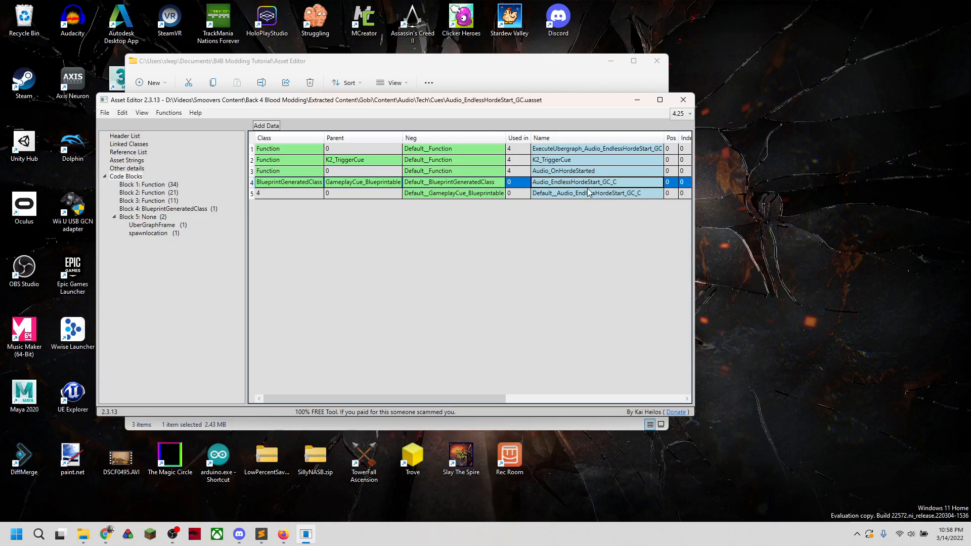
pyautogui.click(581, 173)
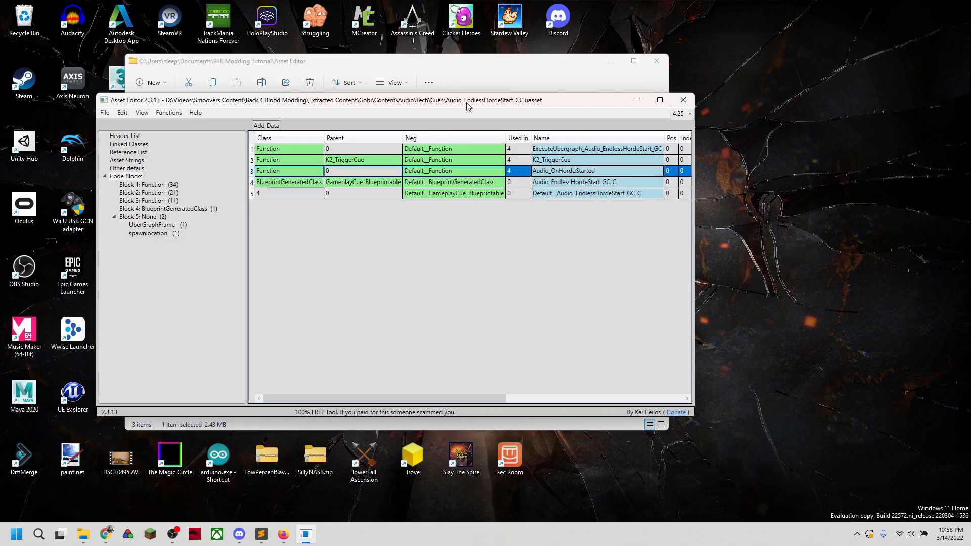
pyautogui.click(589, 172)
pyautogui.moveTo(613, 173); pyautogui.dragTo(528, 177)
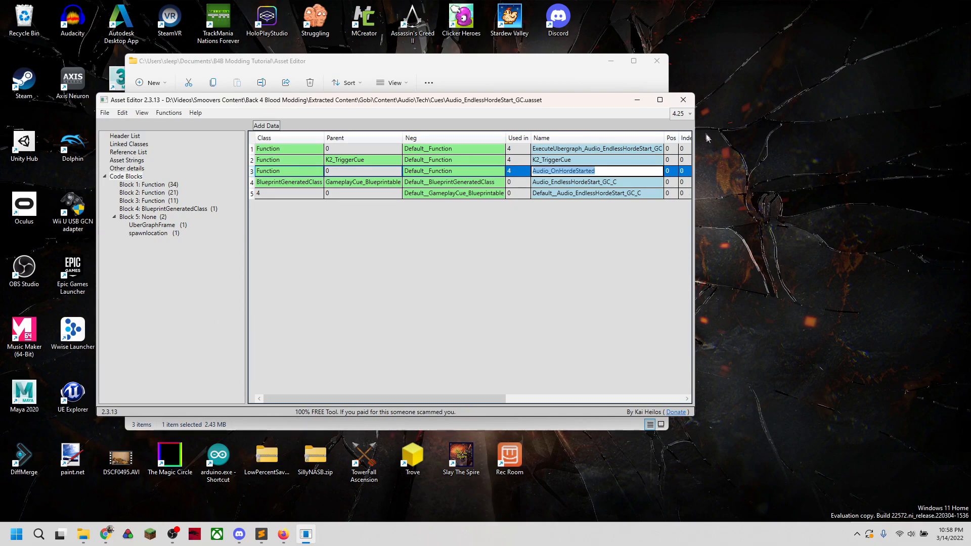
# - Close Asset Editor and switch to the File Explorer window showing the extracted BaseHero folder
pyautogui.click(684, 101)
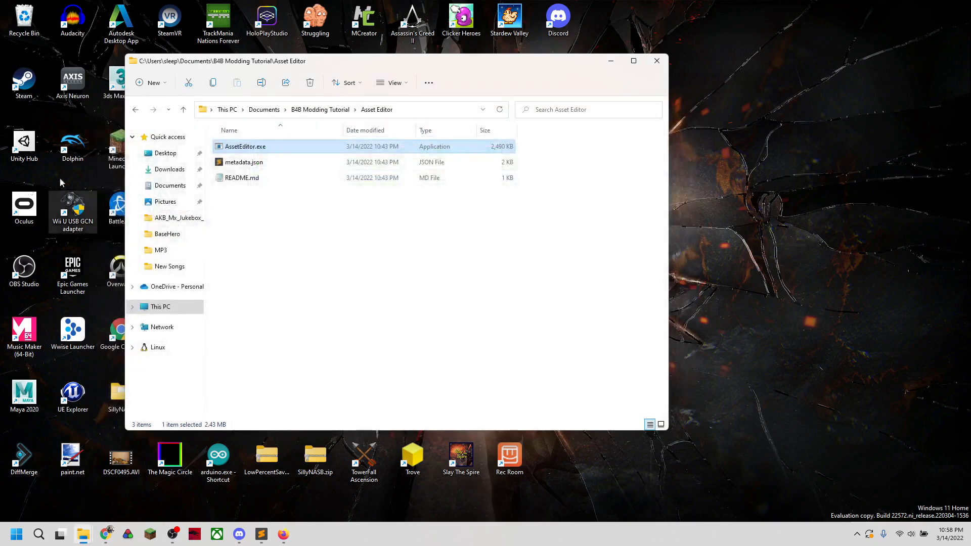
pyautogui.moveTo(81, 536)
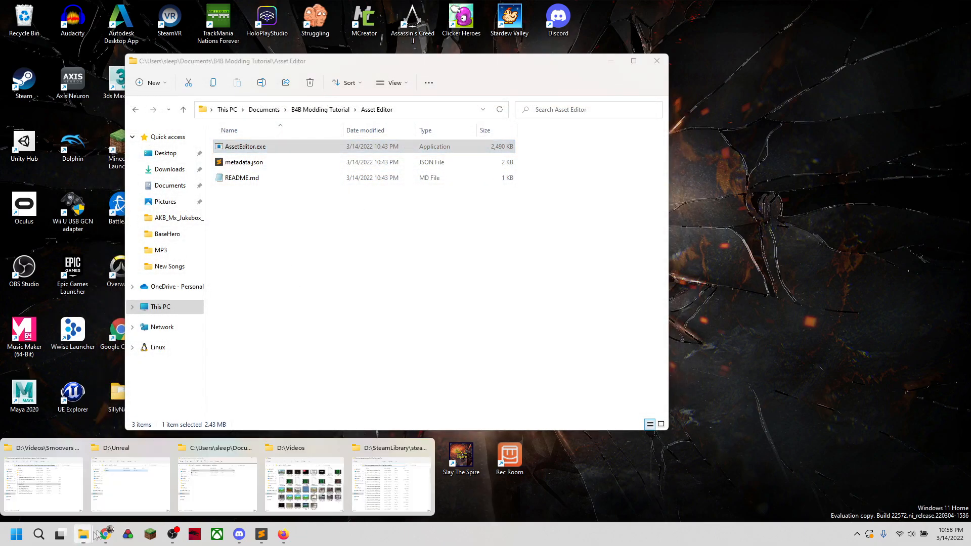
pyautogui.moveTo(367, 485)
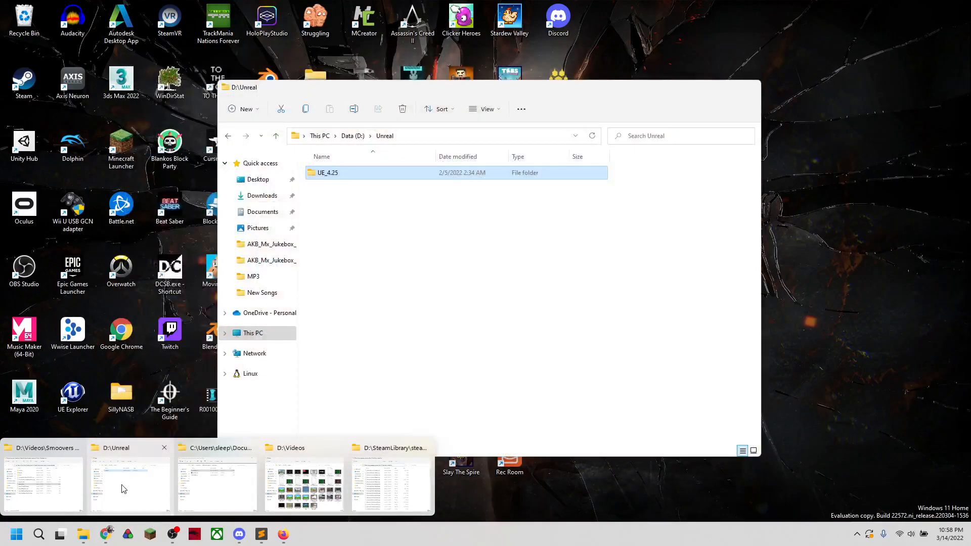
pyautogui.moveTo(83, 482)
pyautogui.click(34, 482)
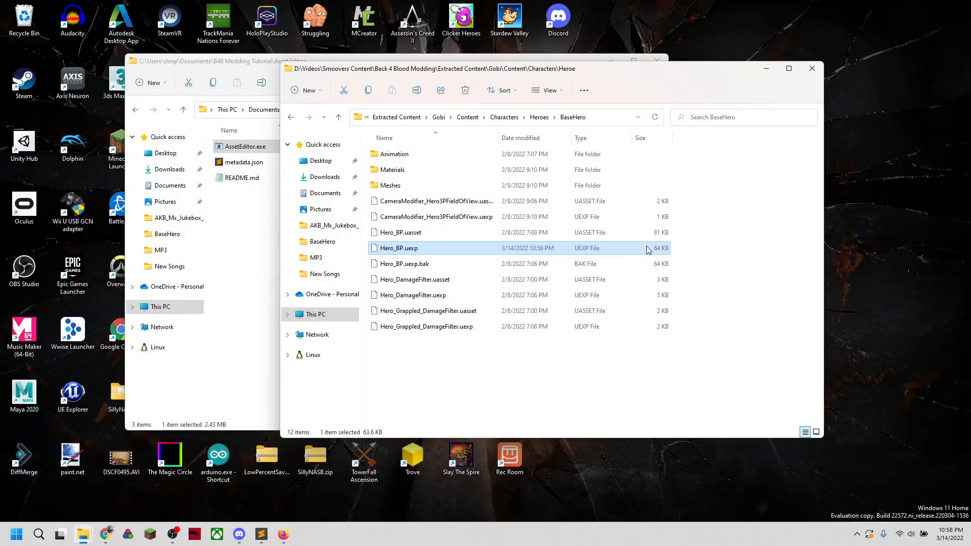
# - Examine the edited Hero_BP.uexp, its Hero_BP.uexp.bak backup and the full path of the BaseHero folder
pyautogui.moveTo(697, 253); pyautogui.dragTo(377, 250)
pyautogui.click(691, 251)
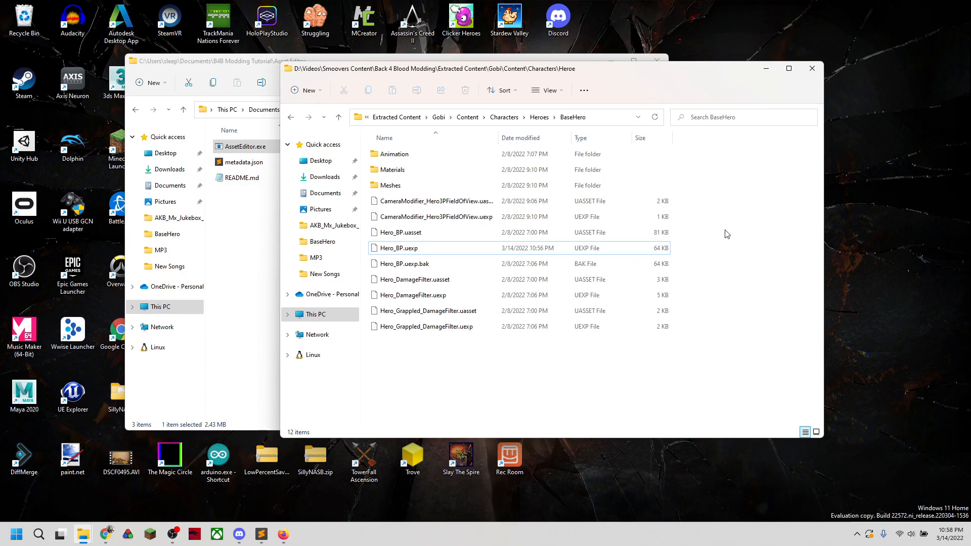
pyautogui.click(438, 265)
pyautogui.click(434, 266)
pyautogui.press('Escape')
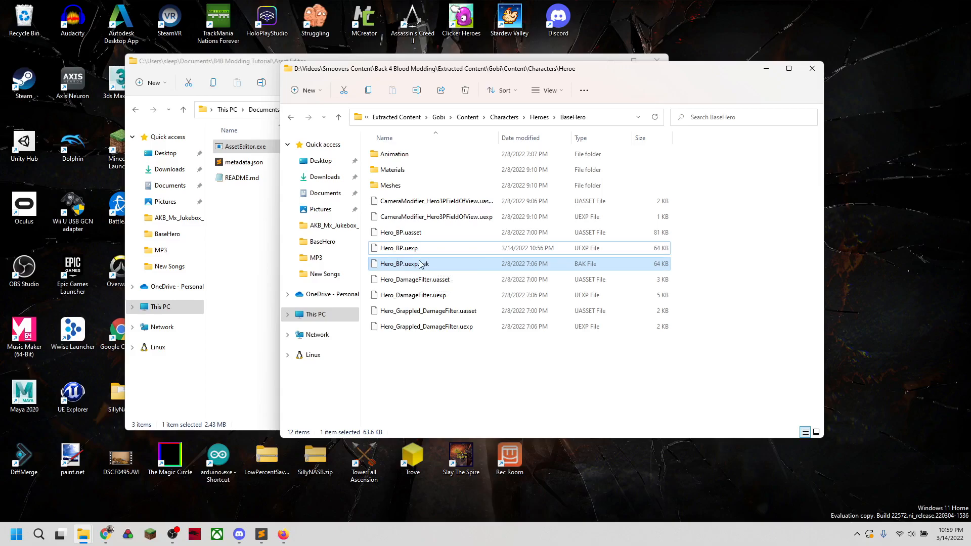
pyautogui.click(706, 262)
pyautogui.click(601, 266)
pyautogui.click(726, 253)
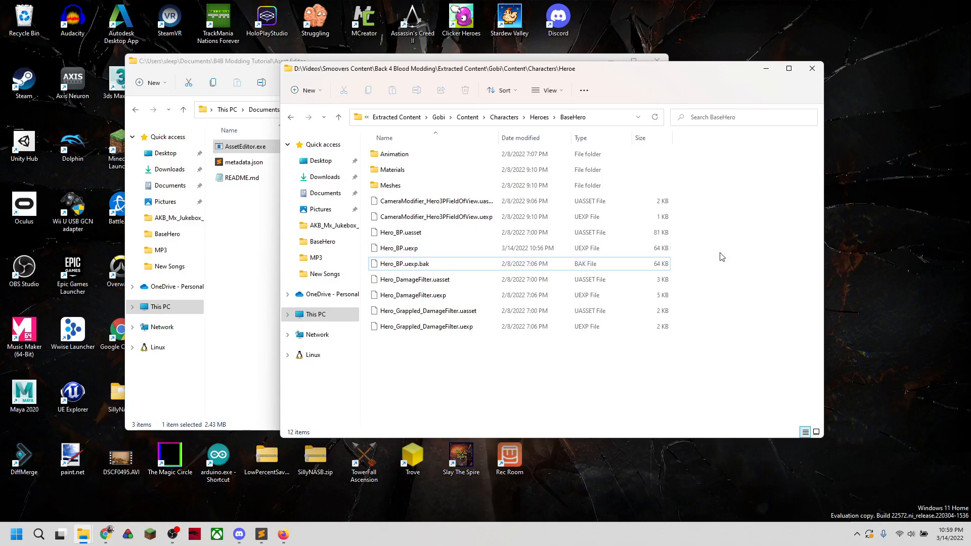
pyautogui.click(436, 250)
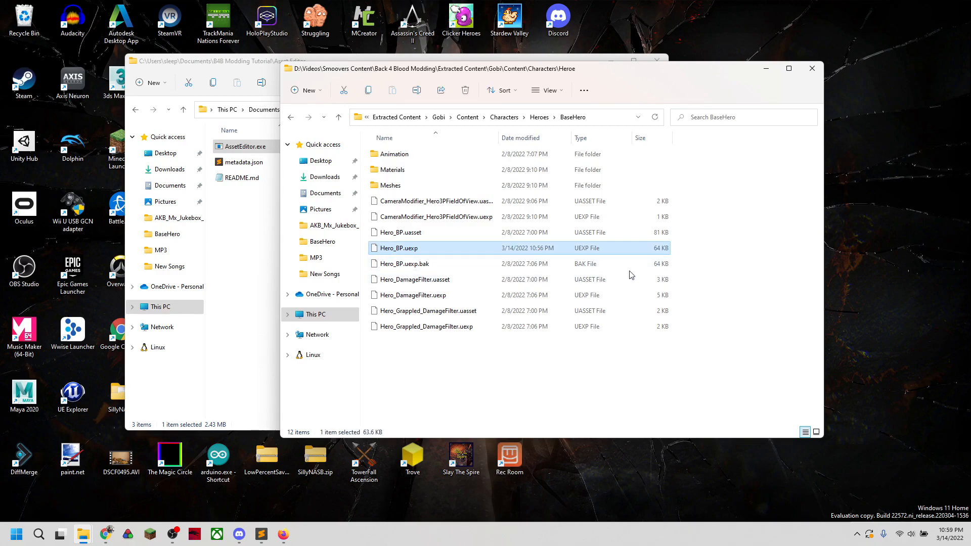
pyautogui.click(604, 118)
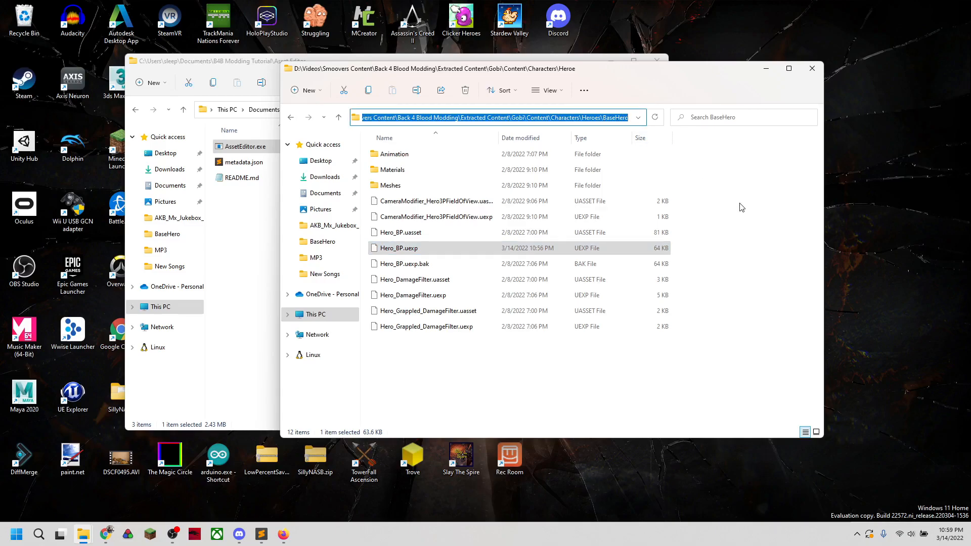
pyautogui.press('Escape')
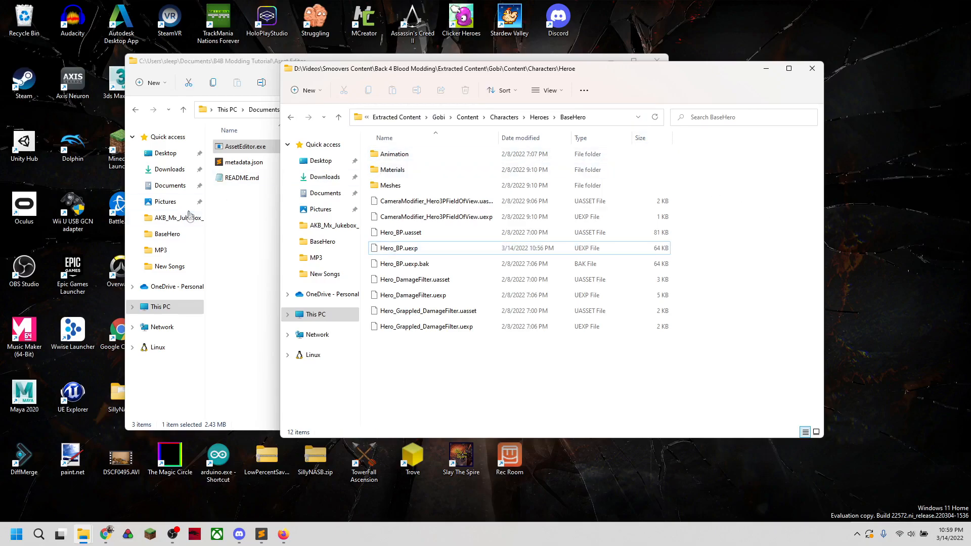
# - Create a folder named JumpMod inside the B4B Modding Tutorial folder
pyautogui.click(250, 218)
pyautogui.click(314, 114)
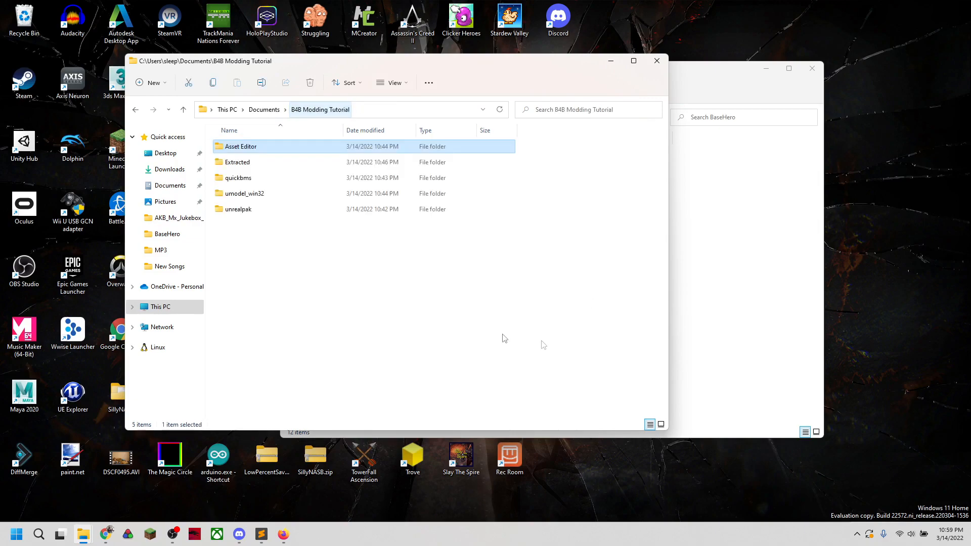
pyautogui.rightClick(322, 266)
pyautogui.moveTo(369, 346)
pyautogui.click(508, 150)
pyautogui.write('MyMod')
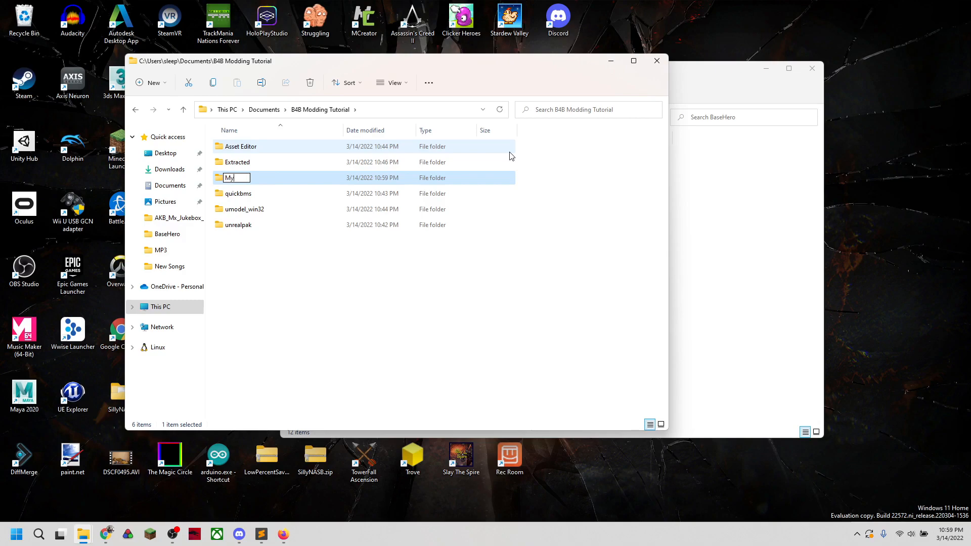
pyautogui.press('BackSpace')
pyautogui.press('BackSpace')
pyautogui.press('BackSpace')
pyautogui.press('BackSpace')
pyautogui.write('JumpMod')
pyautogui.press('Return')
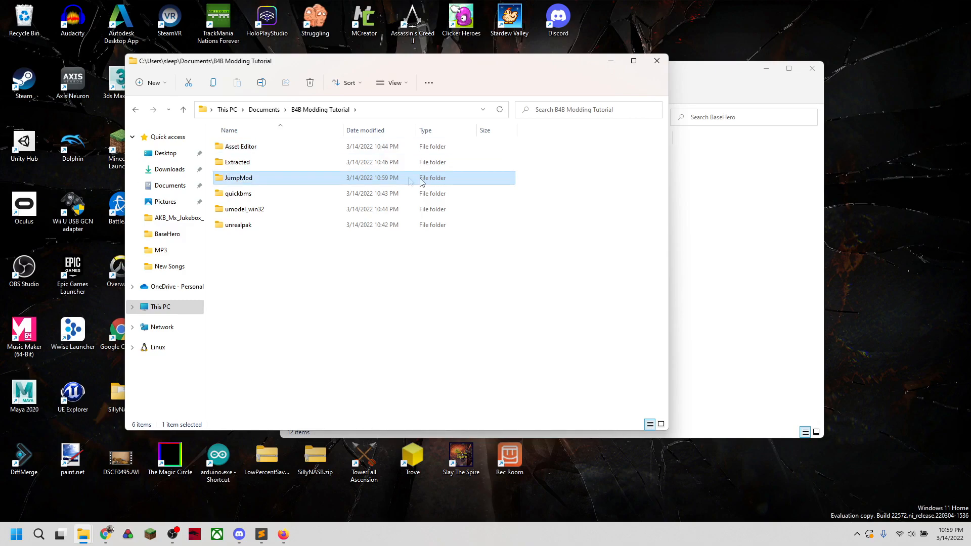
# - Open the JumpMod folder and copy the Gobi\Content\Characters\Heroes\BaseHero part of the extracted BaseHero folder's path
pyautogui.doubleClick(255, 180)
pyautogui.click(756, 236)
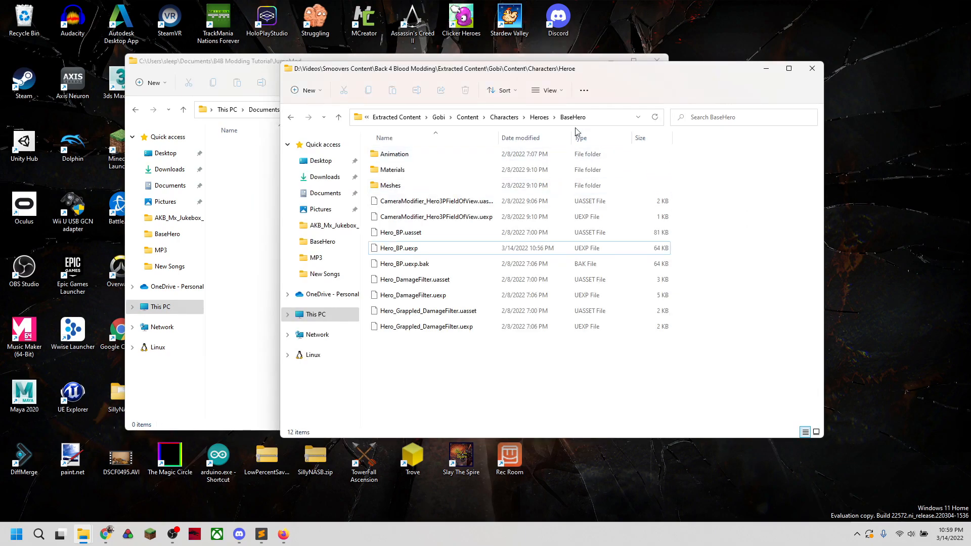
pyautogui.click(592, 118)
pyautogui.moveTo(513, 118); pyautogui.dragTo(634, 119)
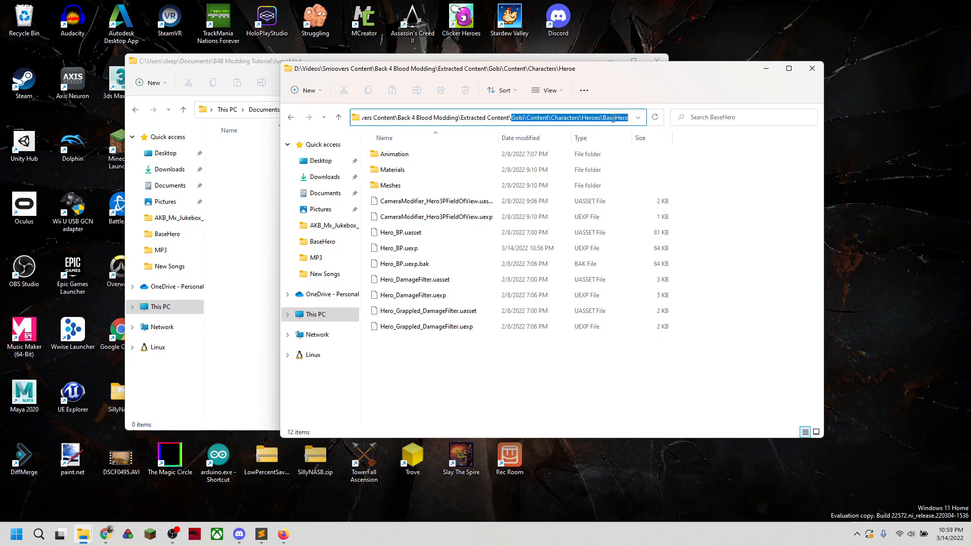
pyautogui.click(254, 175)
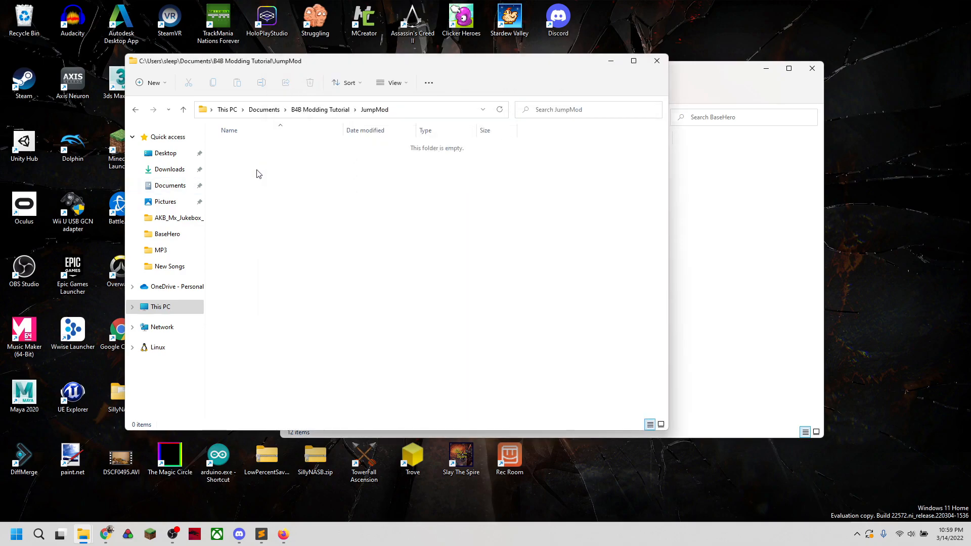
# - Create a Gobi folder inside JumpMod from the copied path, keeping the remaining folder names on the clipboard
pyautogui.rightClick(282, 182)
pyautogui.moveTo(354, 258)
pyautogui.click(430, 258)
pyautogui.write('GobiContentCharactersHeroesBaseHero')
pyautogui.moveTo(239, 146); pyautogui.dragTo(338, 146)
pyautogui.hotkey('ctrl', 'c')
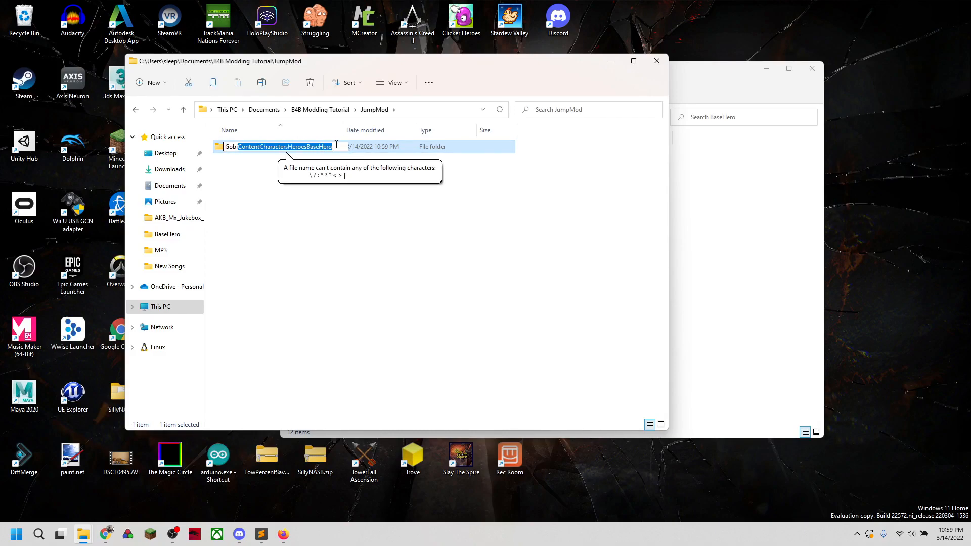
pyautogui.press('BackSpace')
pyautogui.press('Return')
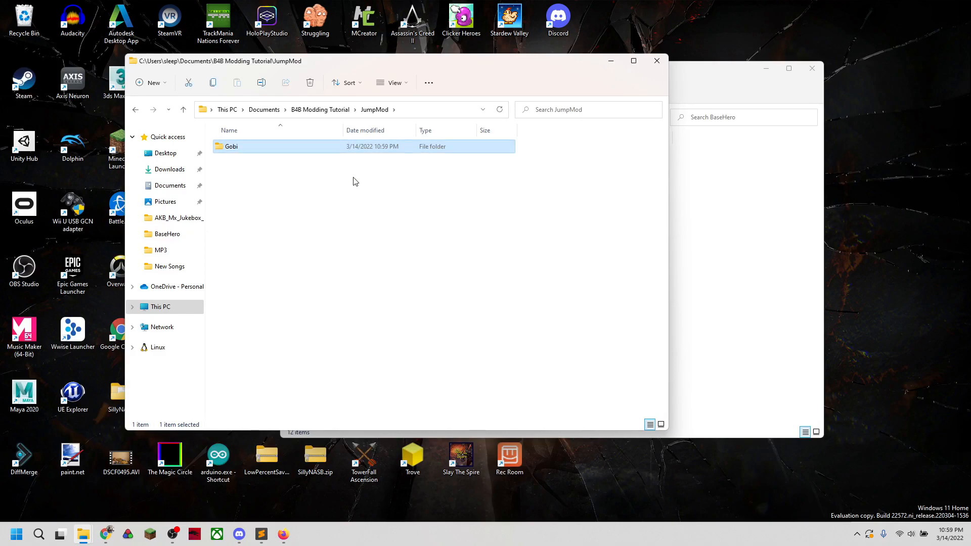
# - Create a Content folder inside Gobi from the copied names, cutting the remaining names for reuse
pyautogui.doubleClick(318, 150)
pyautogui.rightClick(281, 208)
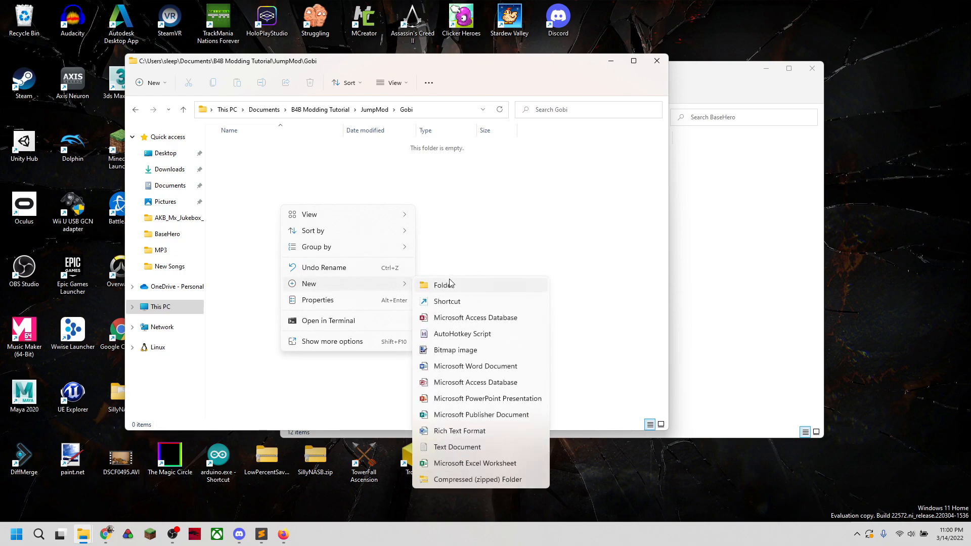
pyautogui.click(375, 236)
pyautogui.hotkey('ctrl', 'v')
pyautogui.moveTo(248, 150); pyautogui.dragTo(334, 160)
pyautogui.hotkey('ctrl', 'x')
pyautogui.press('Return')
# - Create a Characters folder inside Content from the copied names, cutting the remaining names for reuse
pyautogui.doubleClick(282, 149)
pyautogui.rightClick(278, 178)
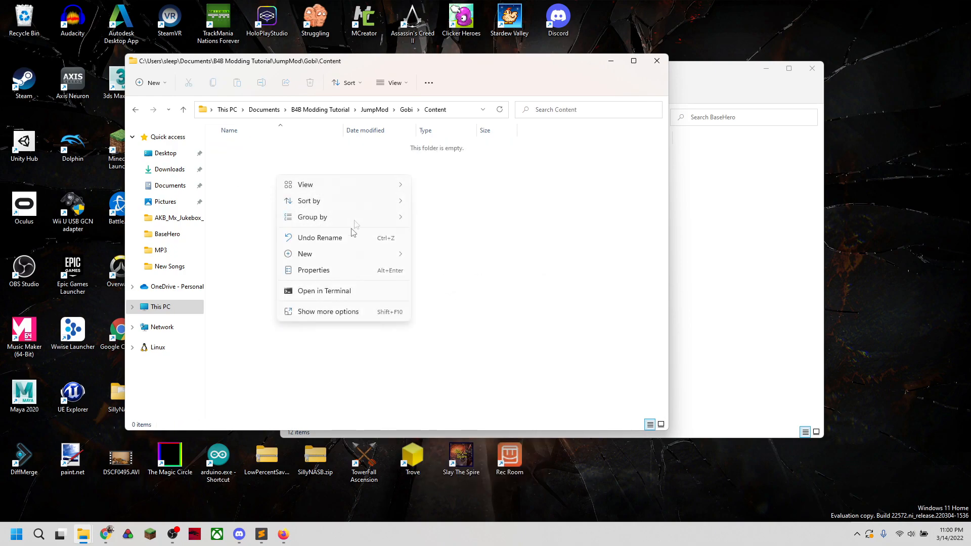
pyautogui.moveTo(313, 253)
pyautogui.click(437, 256)
pyautogui.hotkey('ctrl', 'v')
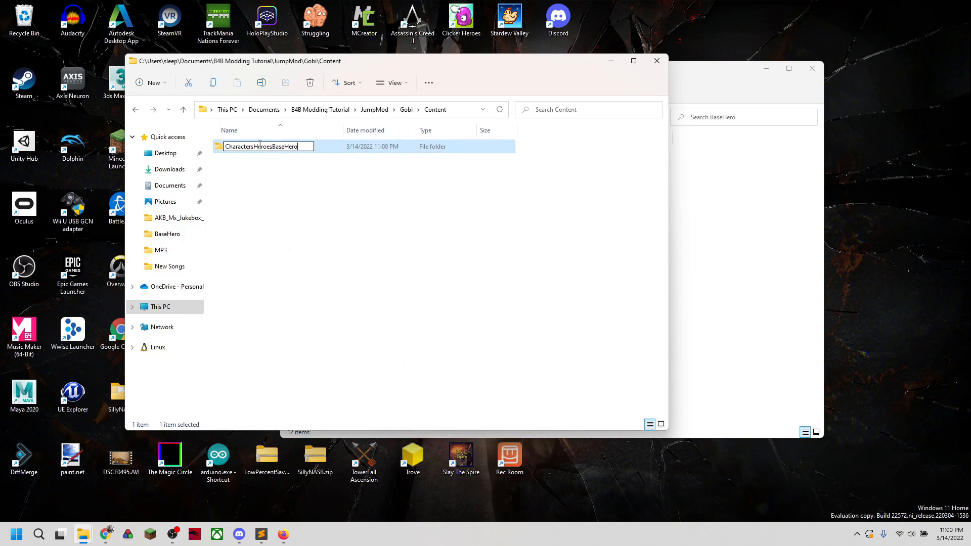
pyautogui.moveTo(255, 148); pyautogui.dragTo(305, 151)
pyautogui.hotkey('ctrl', 'x')
pyautogui.press('Return')
# - Create a Heroes folder inside Characters from the copied names, cutting the BaseHero part for reuse
pyautogui.doubleClick(284, 149)
pyautogui.rightClick(289, 176)
pyautogui.click(439, 258)
pyautogui.hotkey('ctrl', 'v')
pyautogui.moveTo(245, 148); pyautogui.dragTo(303, 210)
# - Create a BaseHero folder inside the Heroes folder
pyautogui.doubleClick(268, 148)
pyautogui.rightClick(278, 174)
pyautogui.click(450, 255)
pyautogui.hotkey('ctrl', 'v')
pyautogui.press('Return')
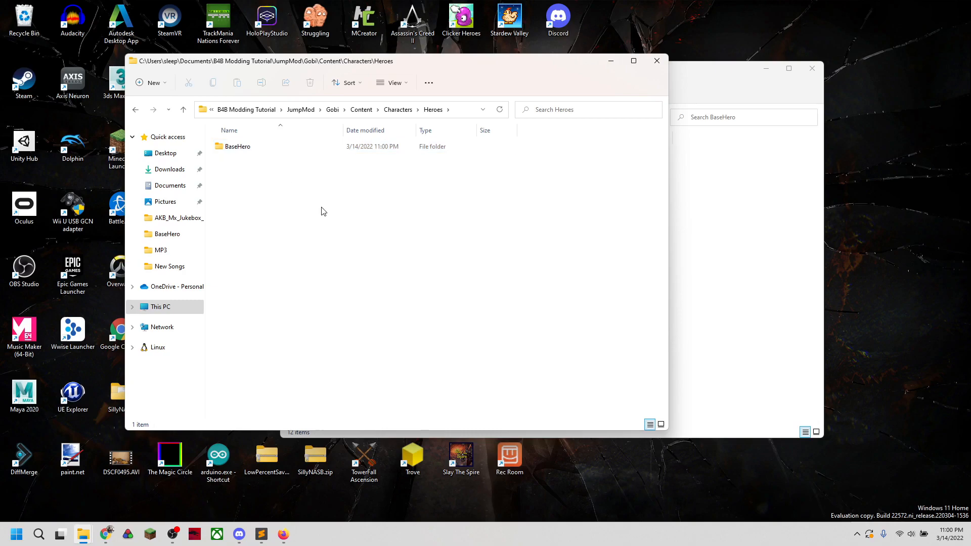
# - Copy the modified Hero_BP.uexp into JumpMod's new BaseHero folder and return to the B4B Modding Tutorial folder
pyautogui.doubleClick(268, 148)
pyautogui.click(754, 253)
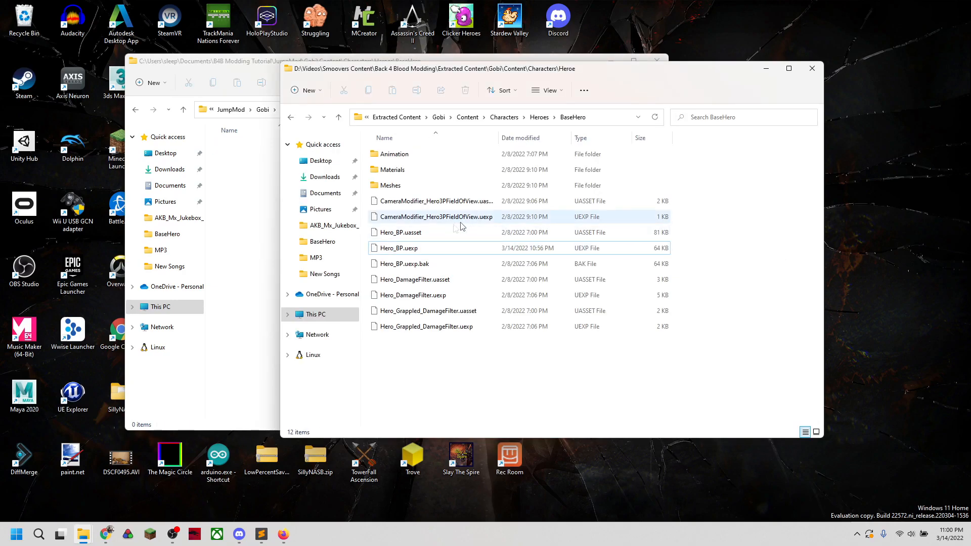
pyautogui.click(414, 248)
pyautogui.moveTo(434, 252); pyautogui.dragTo(242, 177)
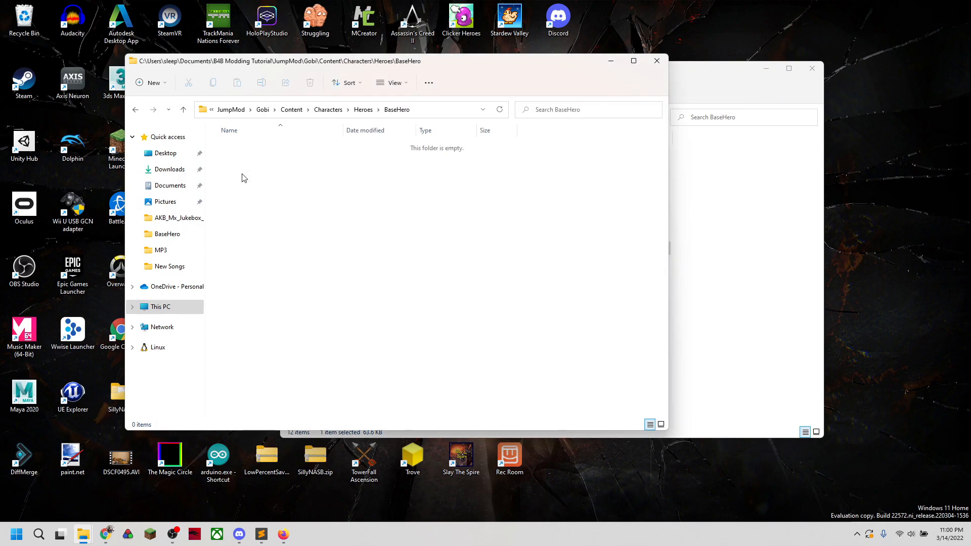
pyautogui.click(241, 110)
pyautogui.click(349, 110)
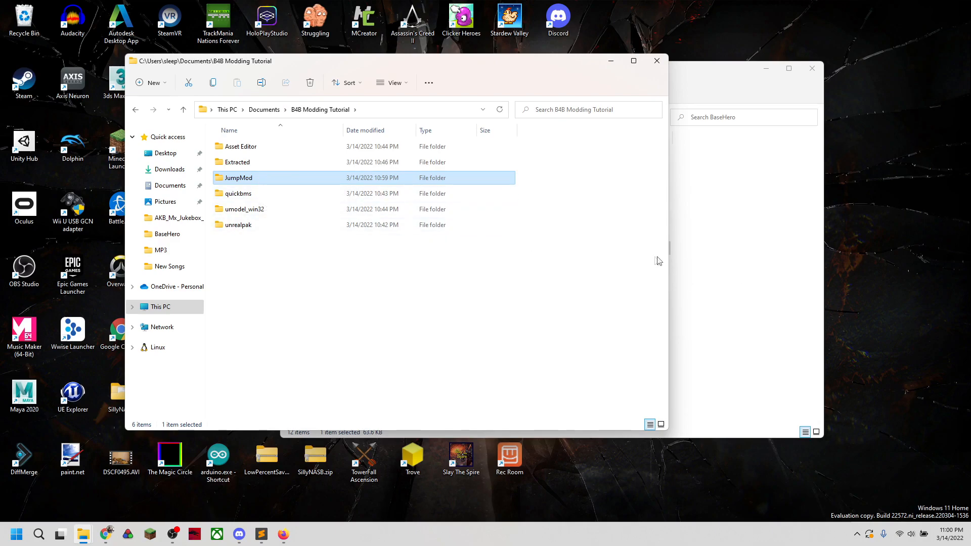
# - Put the extracted BaseHero window away and open the unrealpak folder in a separate window beside the B4B Modding Tutorial folder
pyautogui.click(748, 191)
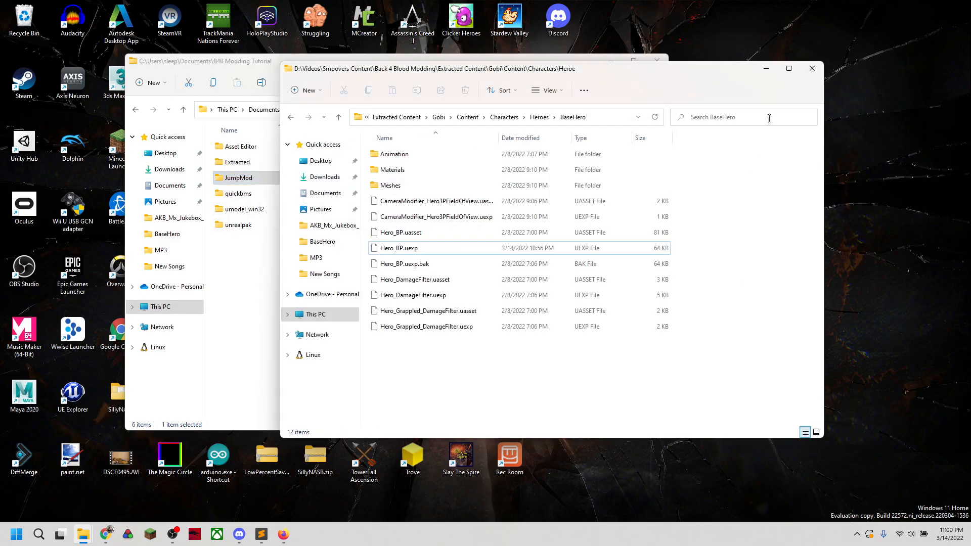
pyautogui.click(771, 70)
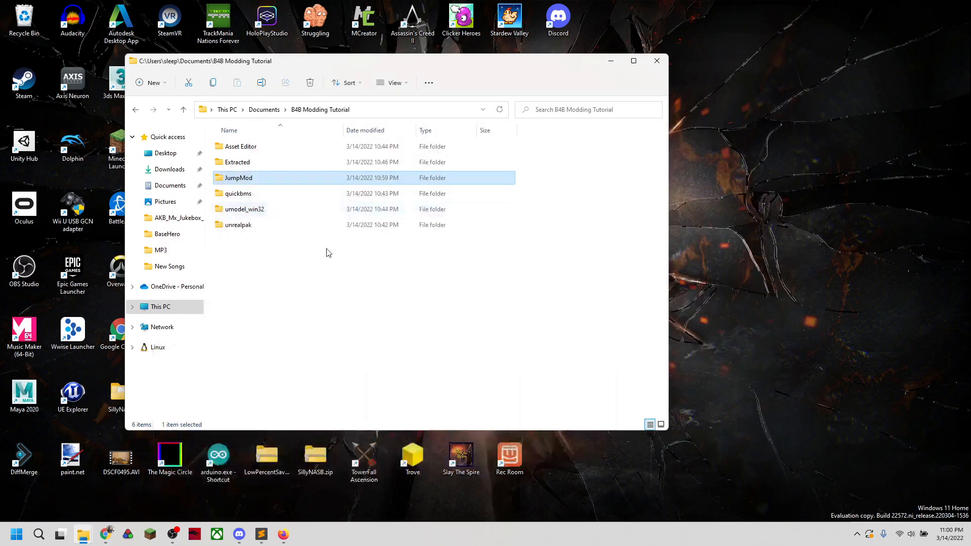
pyautogui.rightClick(261, 228)
pyautogui.click(264, 229)
pyautogui.rightClick(263, 228)
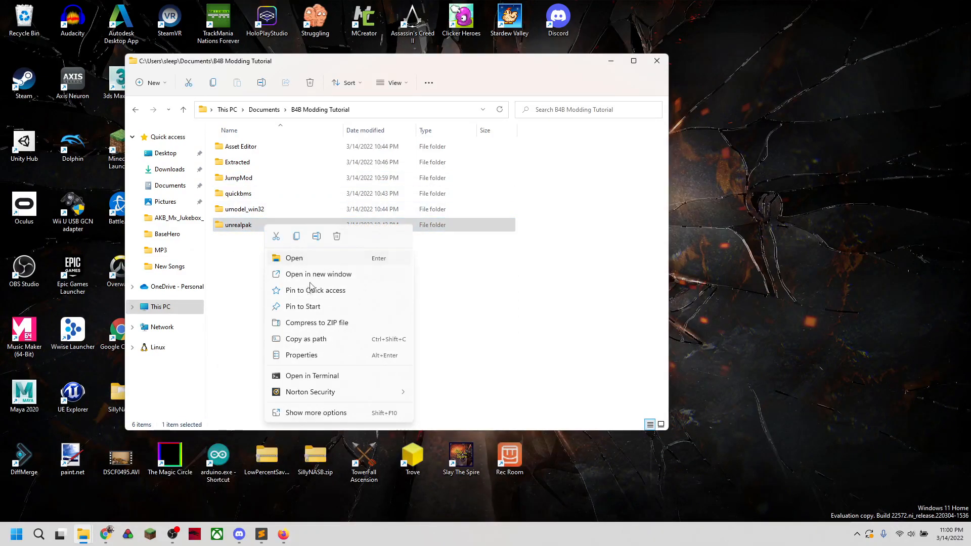
pyautogui.click(315, 413)
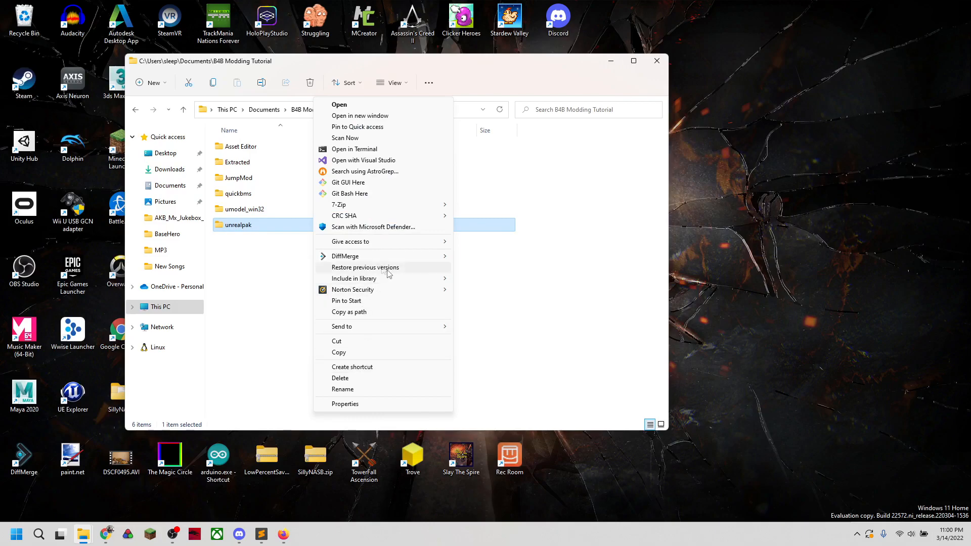
pyautogui.click(360, 116)
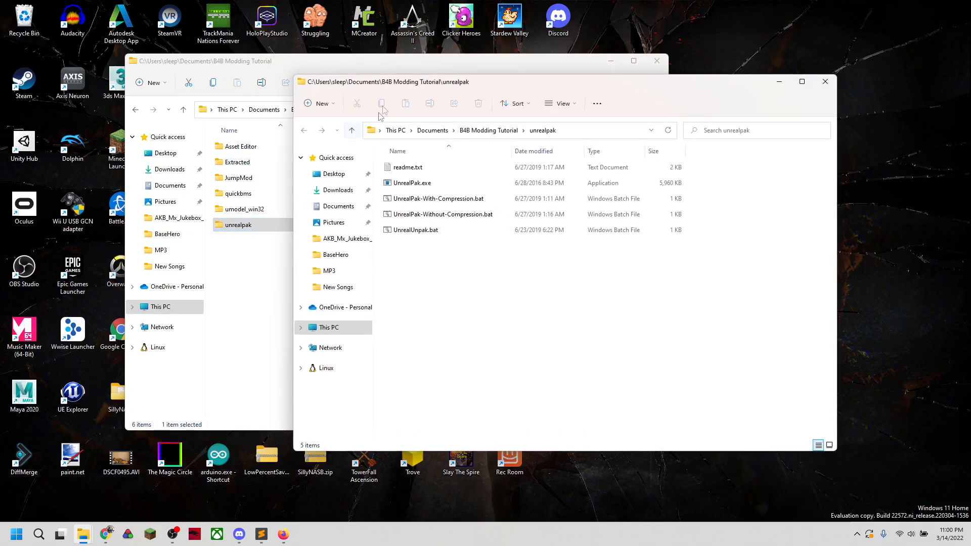
pyautogui.moveTo(405, 82); pyautogui.dragTo(547, 86)
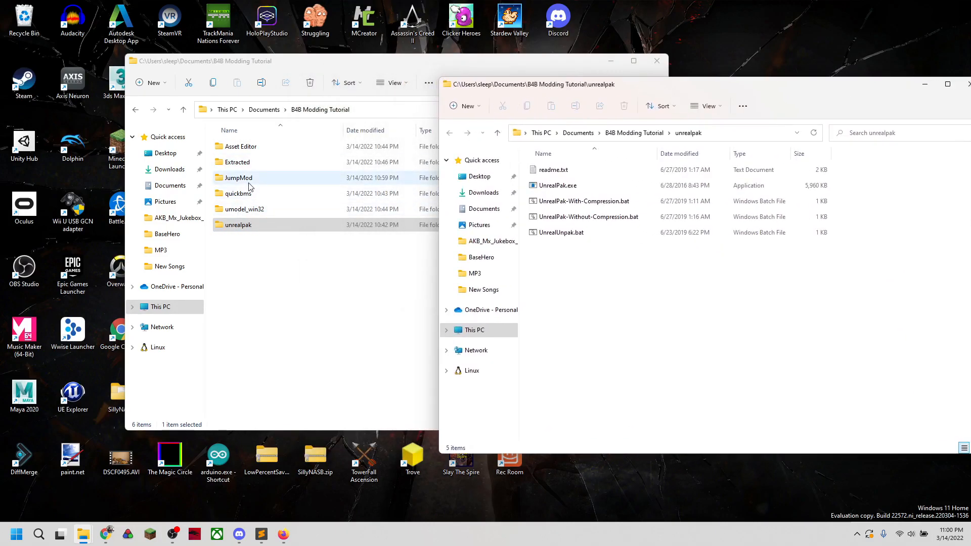
# - Pack the JumpMod folder into JumpMod.pak with UnrealPak-Without-Compression.bat, dismiss the console and select the new pak file
pyautogui.moveTo(247, 182); pyautogui.dragTo(639, 219)
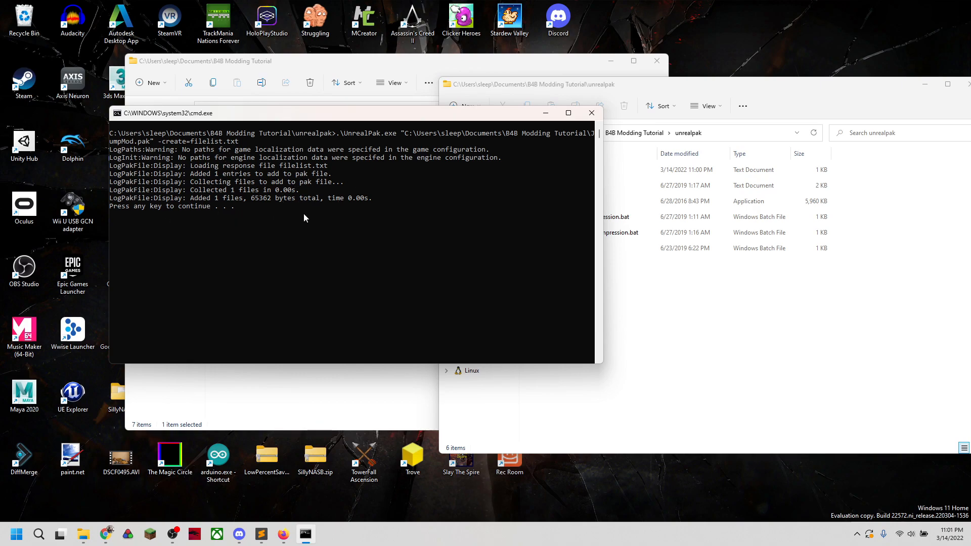
pyautogui.press('Return')
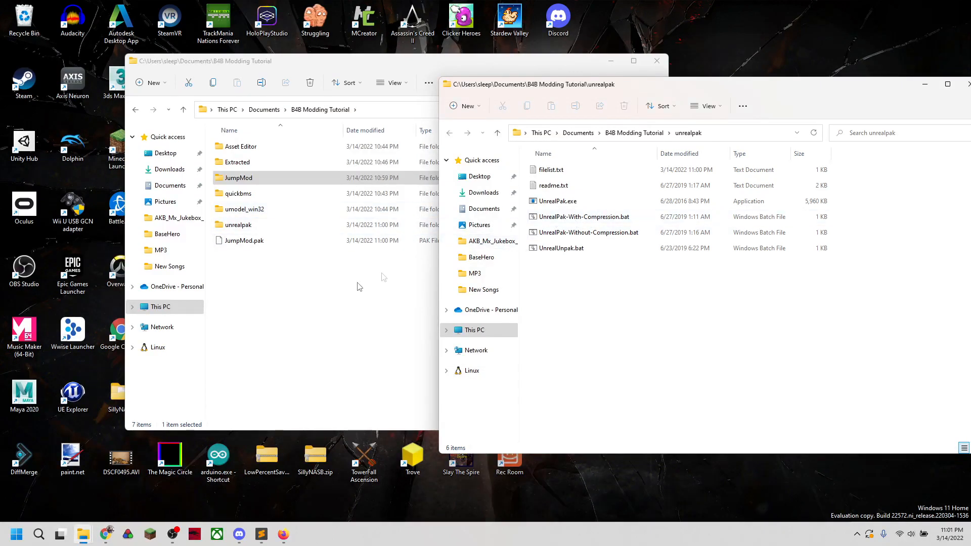
pyautogui.click(268, 243)
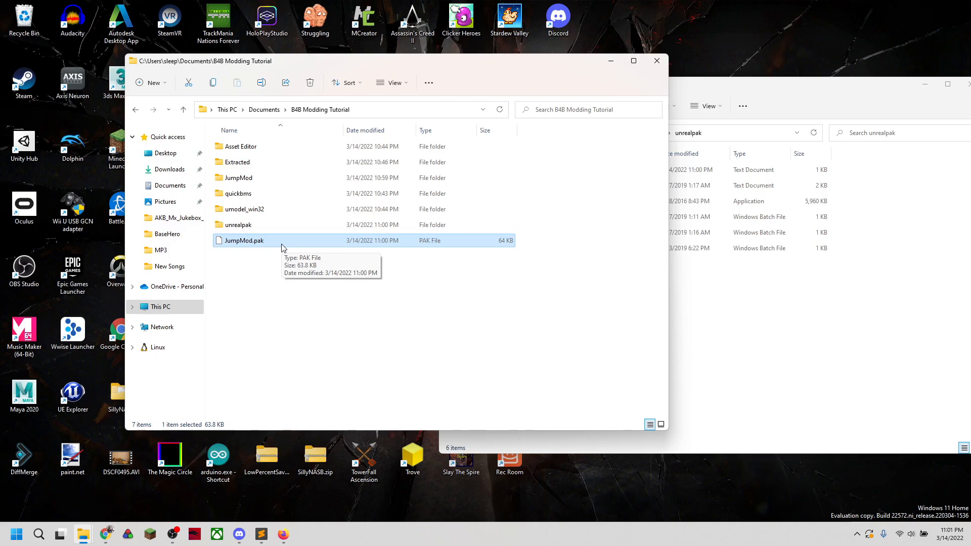
# - Launch HxD and load JumpMod.pak from the B4B Modding Tutorial folder into it
pyautogui.click(43, 539)
pyautogui.write('hxd')
pyautogui.press('Return')
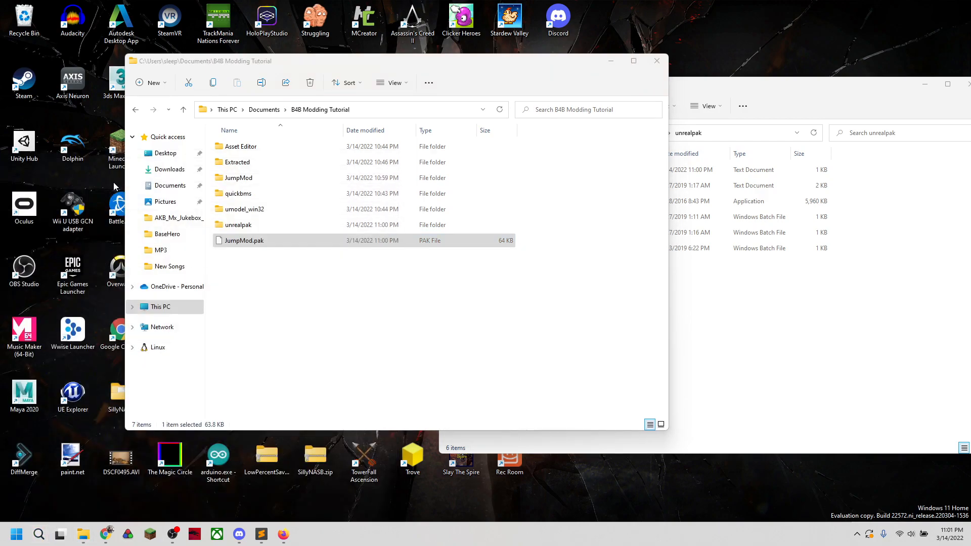
pyautogui.click(412, 109)
pyautogui.click(766, 146)
pyautogui.click(511, 67)
pyautogui.click(525, 91)
pyautogui.click(766, 90)
pyautogui.hotkey('ctrl', 'v')
pyautogui.press('Return')
pyautogui.doubleClick(609, 236)
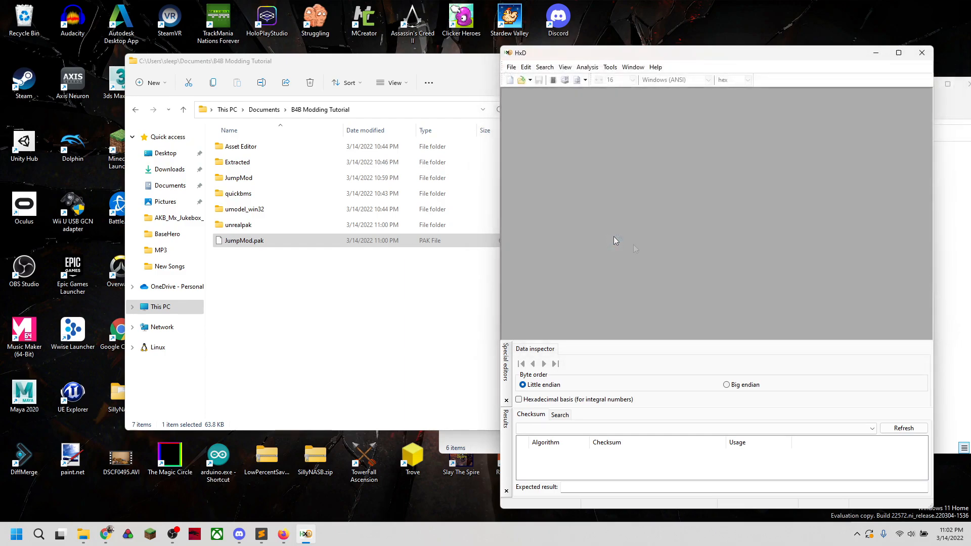
# - Replace bytes E1 12 6F 5A 03 near the end of JumpMod.pak with Notepad's second line, 09 00 00 00 5d 3e 01 plus fifteen 00 bytes
pyautogui.scroll(-20, 692, 200)
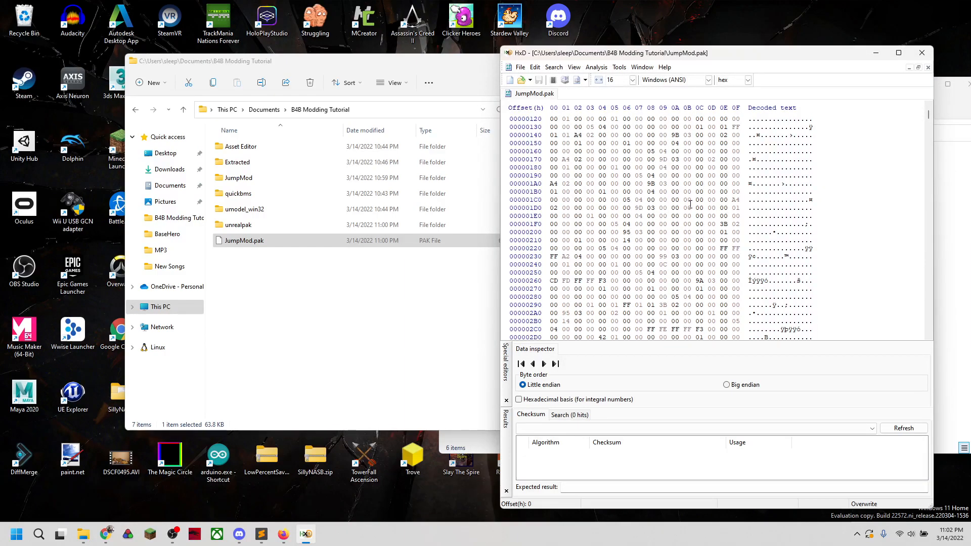
pyautogui.moveTo(929, 118); pyautogui.dragTo(938, 178)
pyautogui.moveTo(927, 234); pyautogui.dragTo(928, 334)
pyautogui.scroll(3, 718, 253)
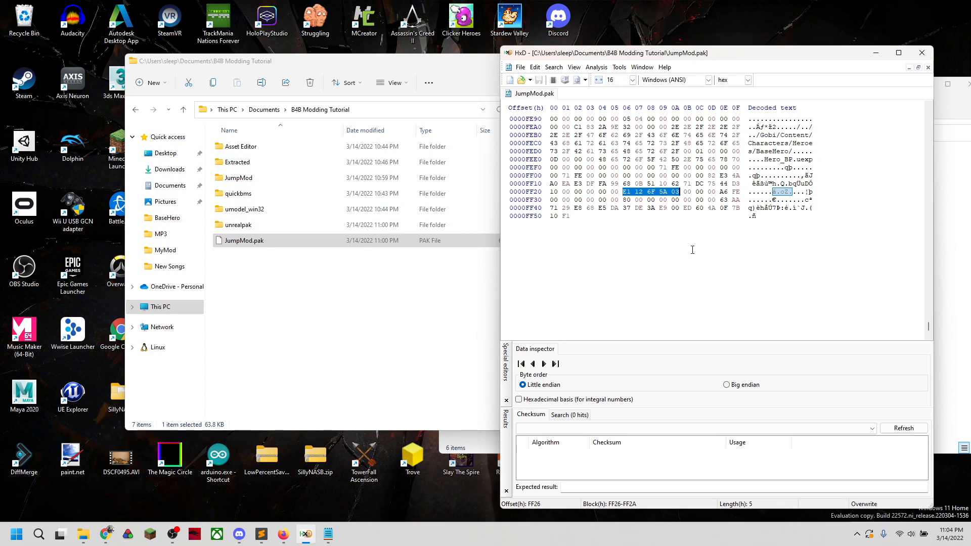
pyautogui.click(327, 534)
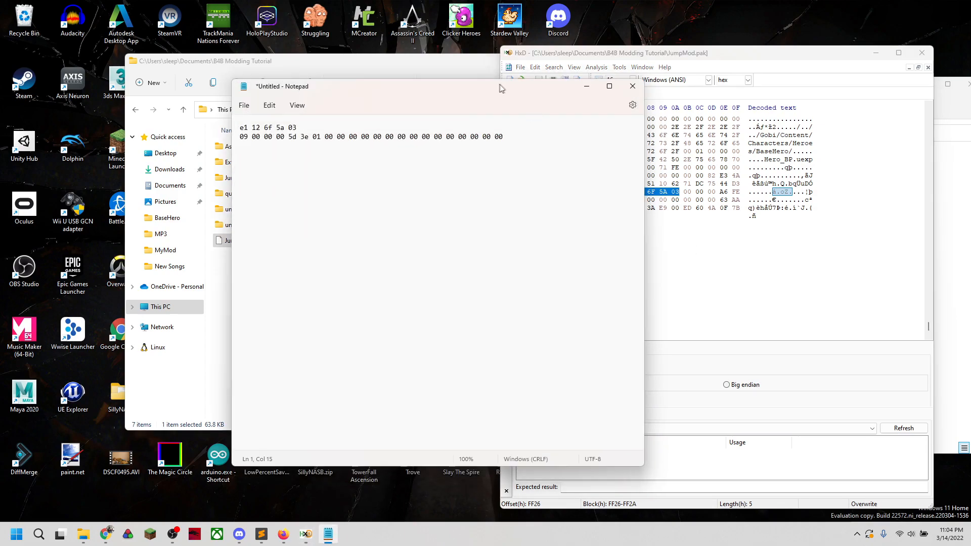
pyautogui.moveTo(501, 89); pyautogui.dragTo(357, 83)
pyautogui.moveTo(360, 132); pyautogui.dragTo(86, 140)
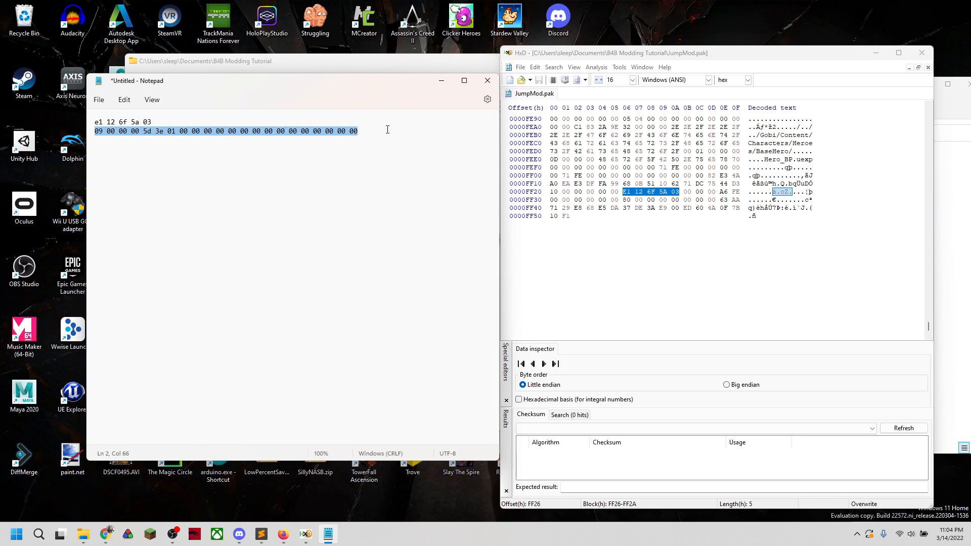
pyautogui.click(631, 195)
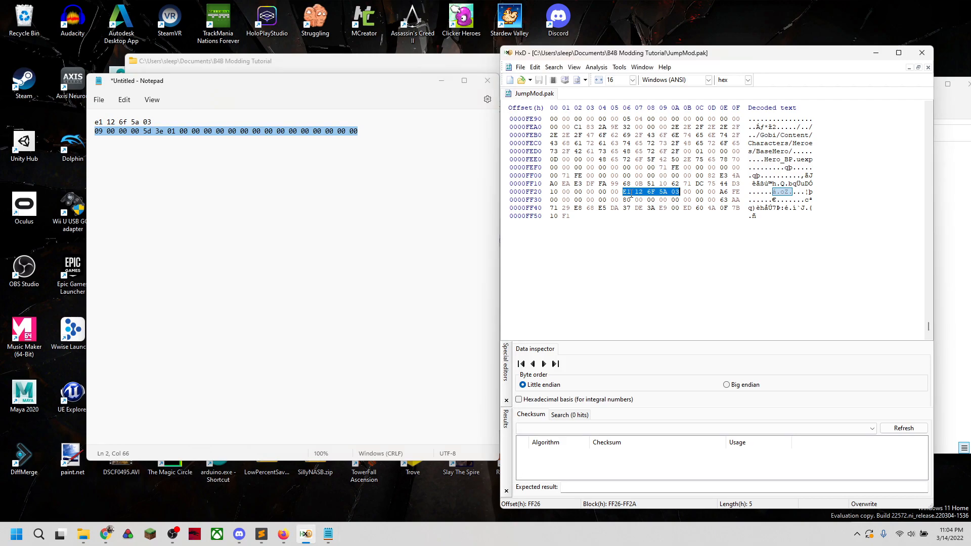
pyautogui.rightClick(628, 192)
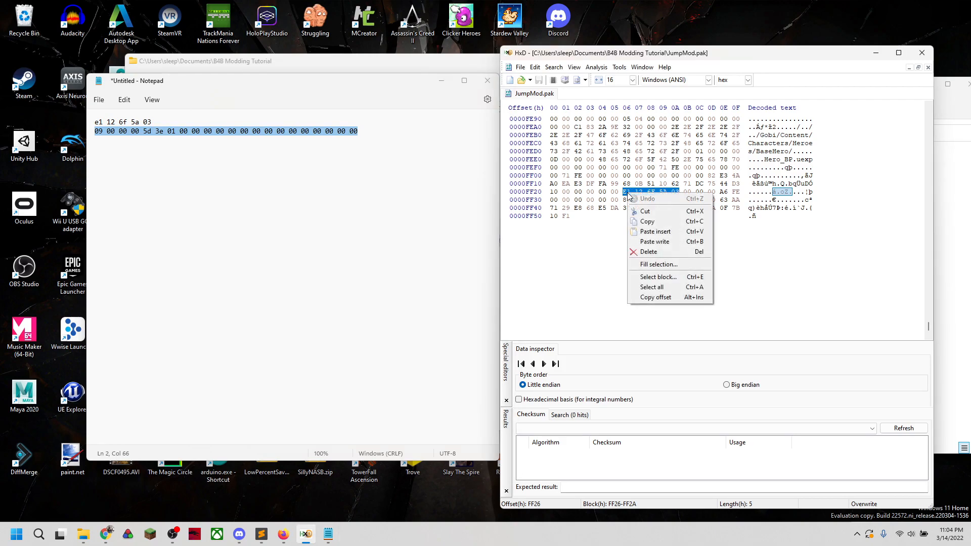
pyautogui.click(655, 232)
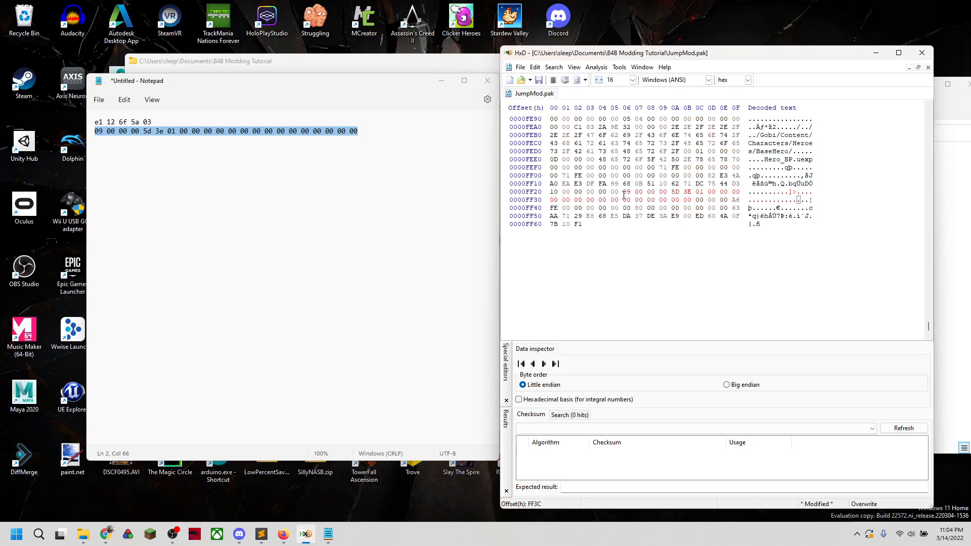
# - Check the pasted bytes, save JumpMod.pak, close HxD and minimize Notepad
pyautogui.moveTo(625, 193); pyautogui.dragTo(692, 200)
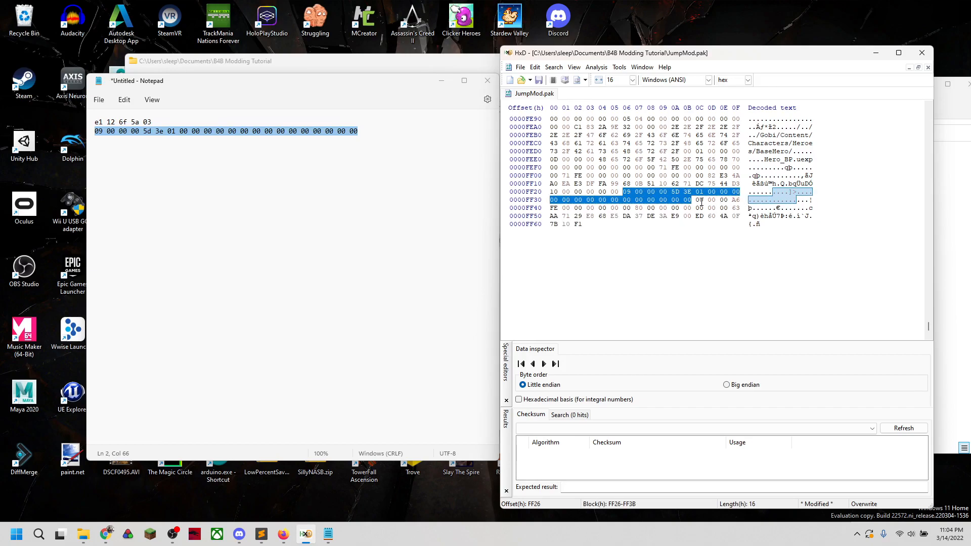
pyautogui.click(701, 201)
pyautogui.hotkey('ctrl', 's')
pyautogui.click(922, 53)
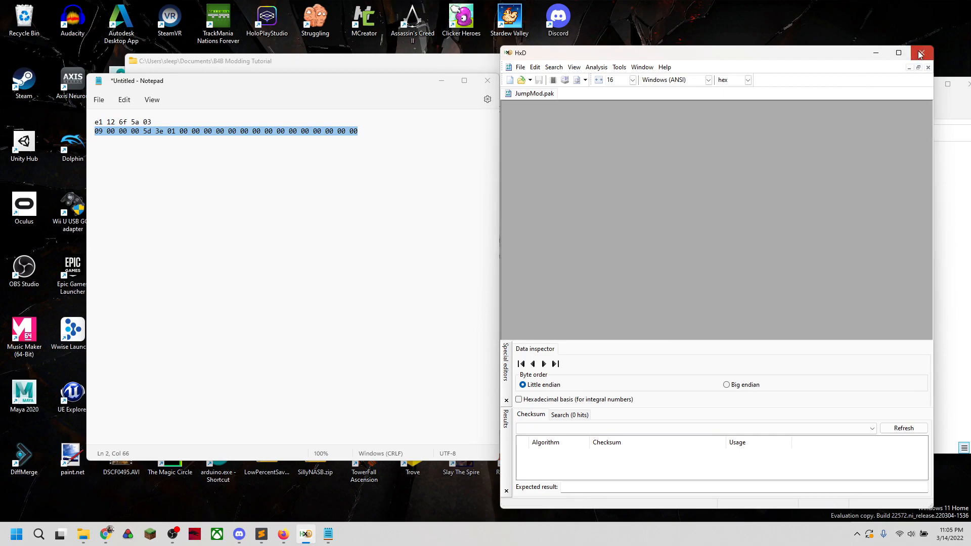
pyautogui.click(444, 81)
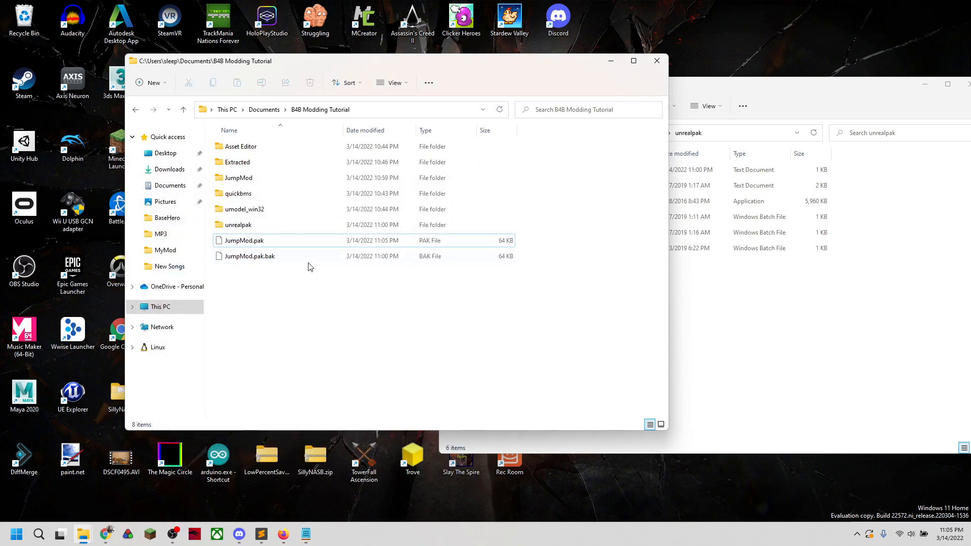
# - Delete the backup file JumpMod.pak.bak from the B4B Modding Tutorial folder
pyautogui.click(284, 256)
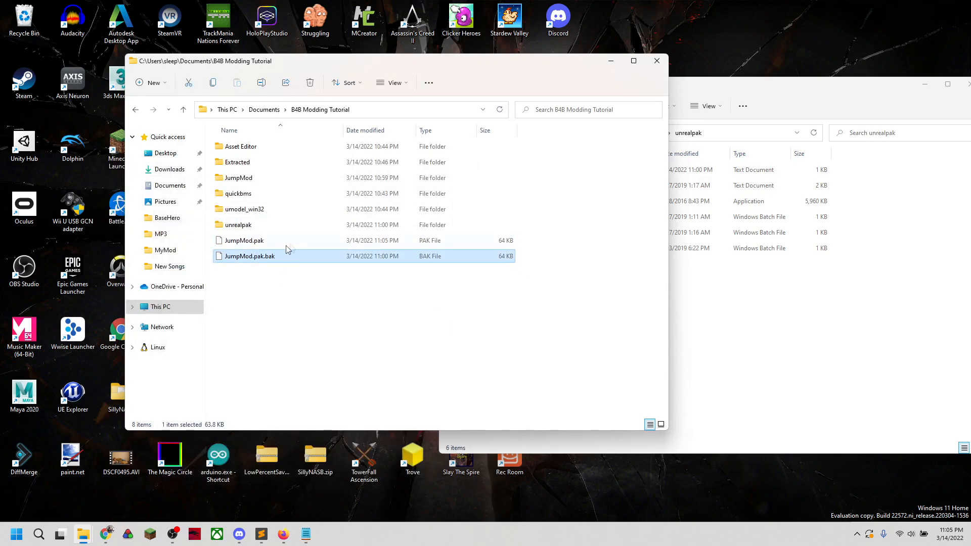
pyautogui.click(289, 240)
pyautogui.click(276, 257)
pyautogui.press('Delete')
# - Copy the edited JumpMod.pak into the game's Back 4 Blood\Gobi\Content\Paks folder
pyautogui.click(278, 244)
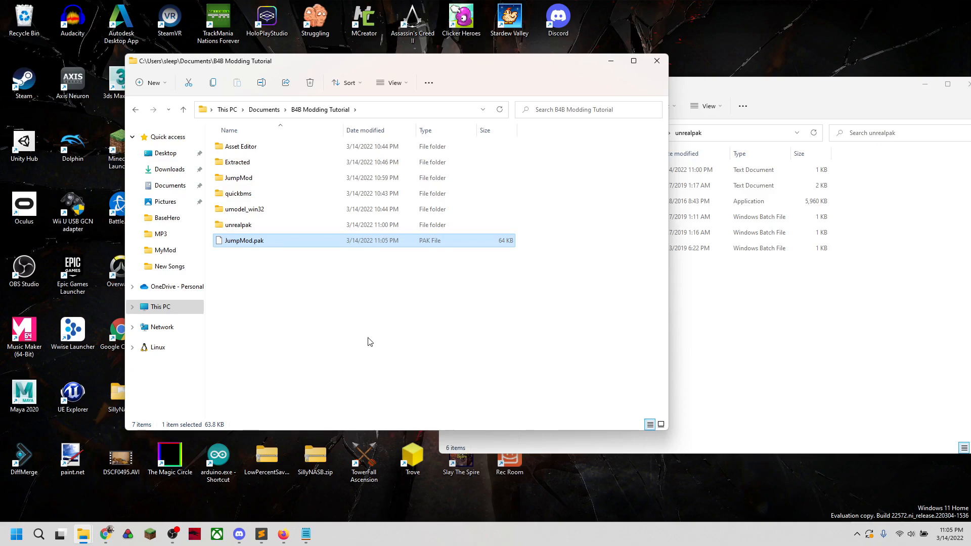
pyautogui.click(84, 535)
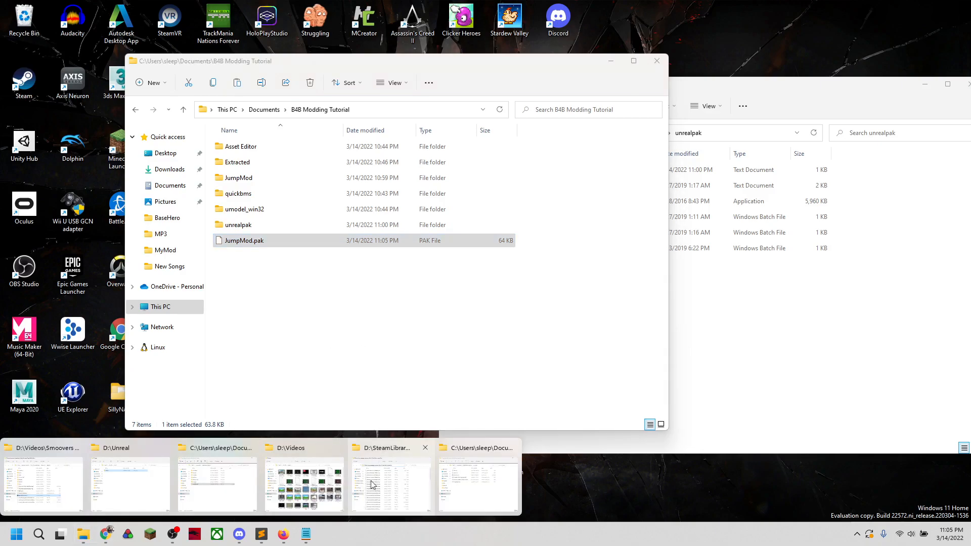
pyautogui.click(371, 485)
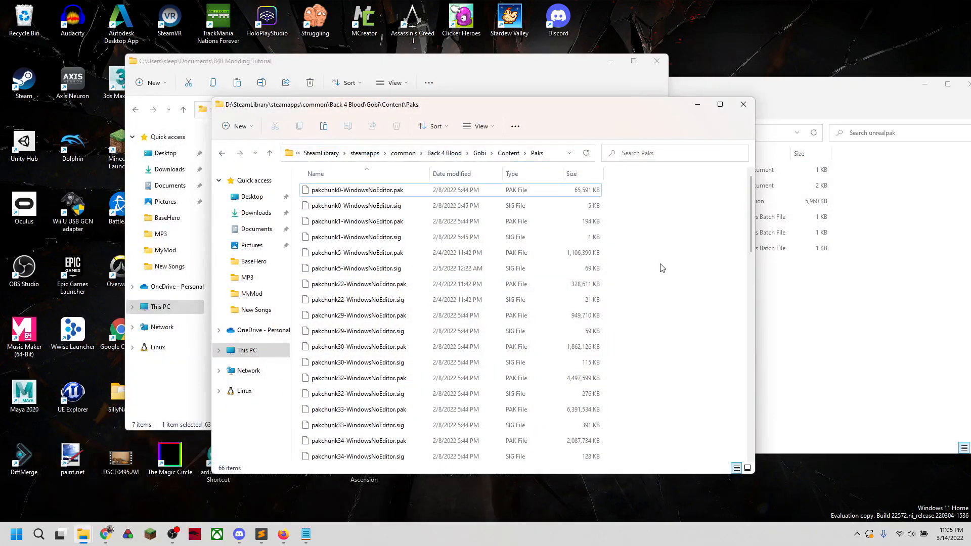
pyautogui.moveTo(555, 113); pyautogui.dragTo(601, 108)
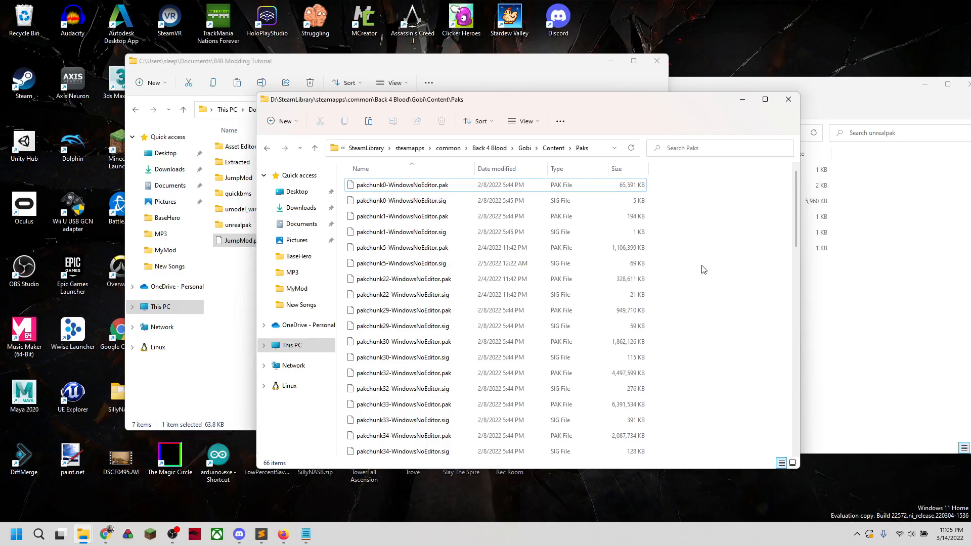
pyautogui.hotkey('ctrl', 'v')
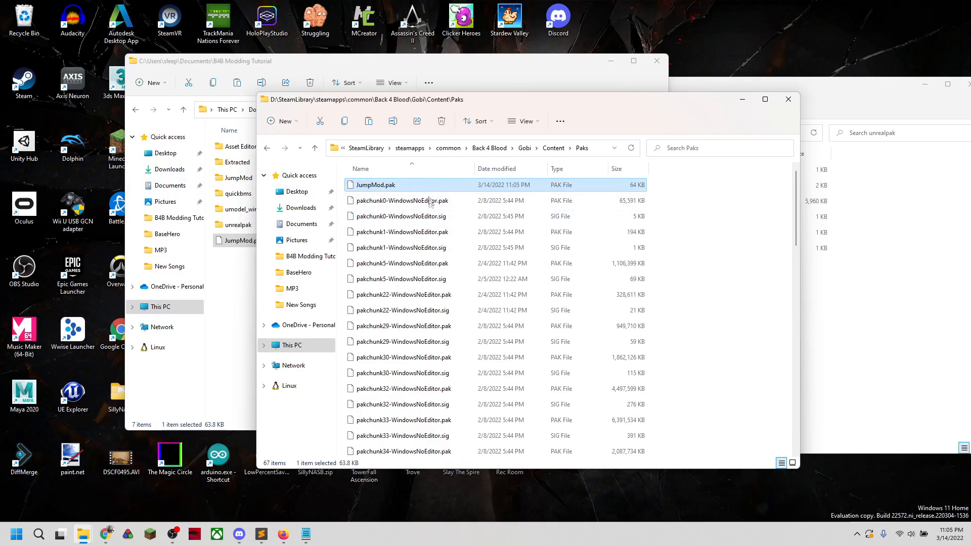
# - Copy the file name of pakchunk90-WindowsNoEditor.pak at the end of the Paks folder without renaming it
pyautogui.moveTo(794, 218); pyautogui.dragTo(804, 420)
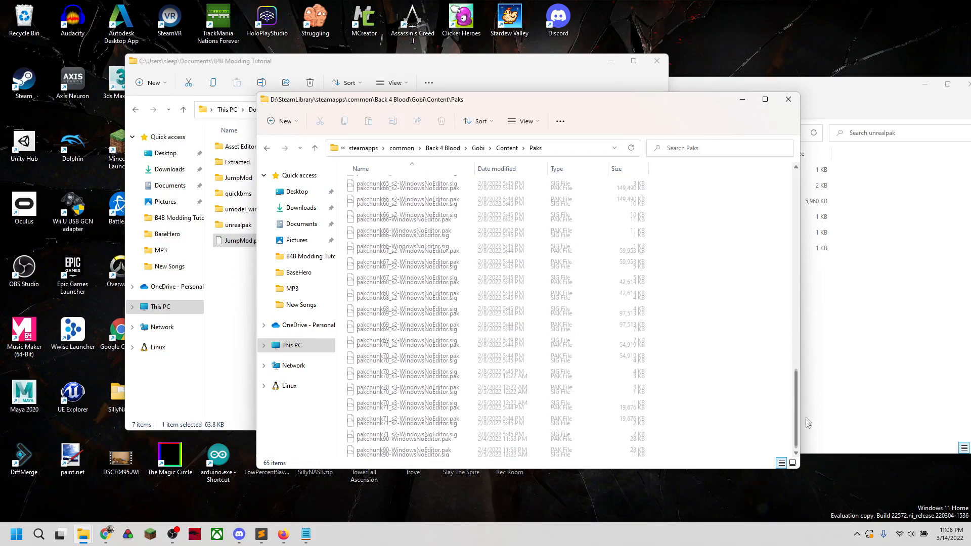
pyautogui.rightClick(447, 438)
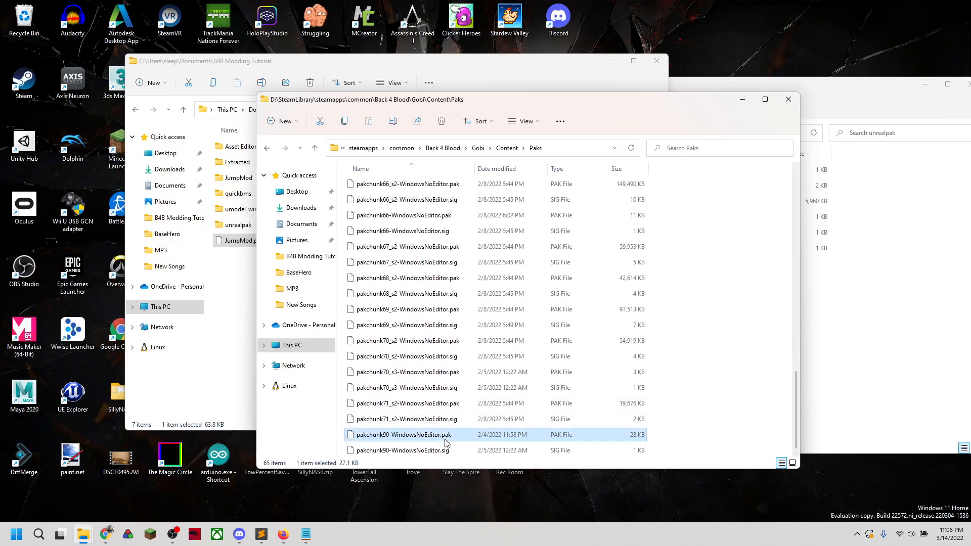
pyautogui.click(502, 429)
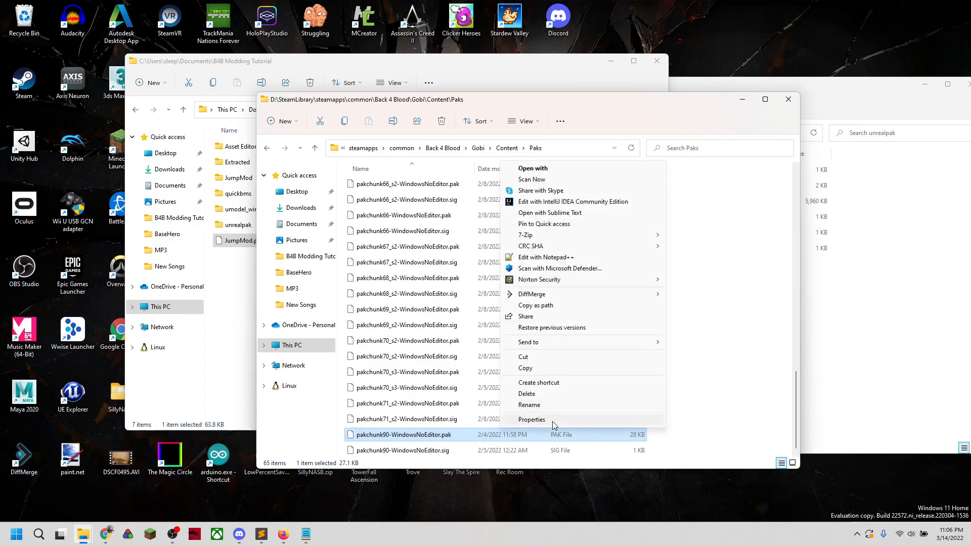
pyautogui.click(545, 407)
pyautogui.hotkey('ctrl', 'c')
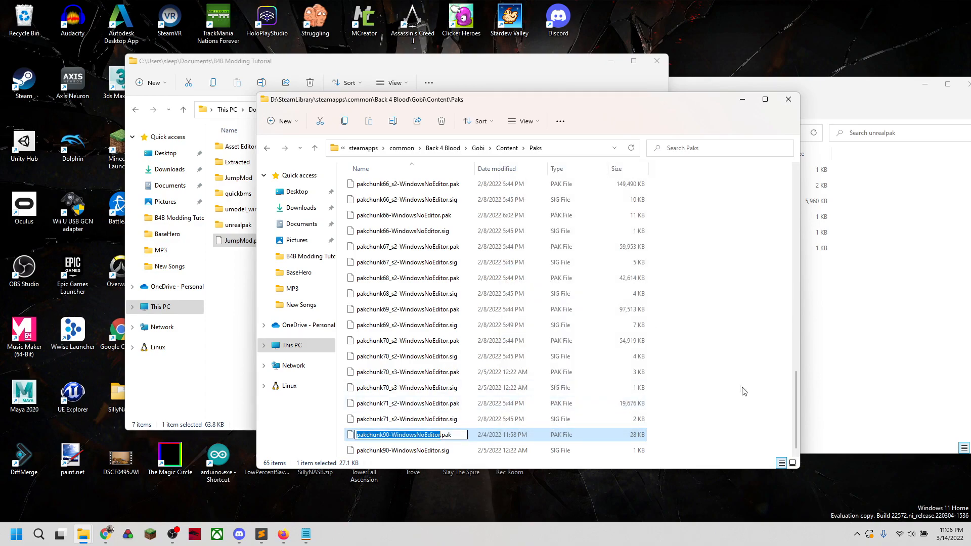
pyautogui.click(775, 411)
# - Rename JumpMod.pak in the Paks folder to pakchunk90-WindowsNoEditor_P.pak using the copied name plus the suffix _P
pyautogui.moveTo(797, 396); pyautogui.dragTo(785, 188)
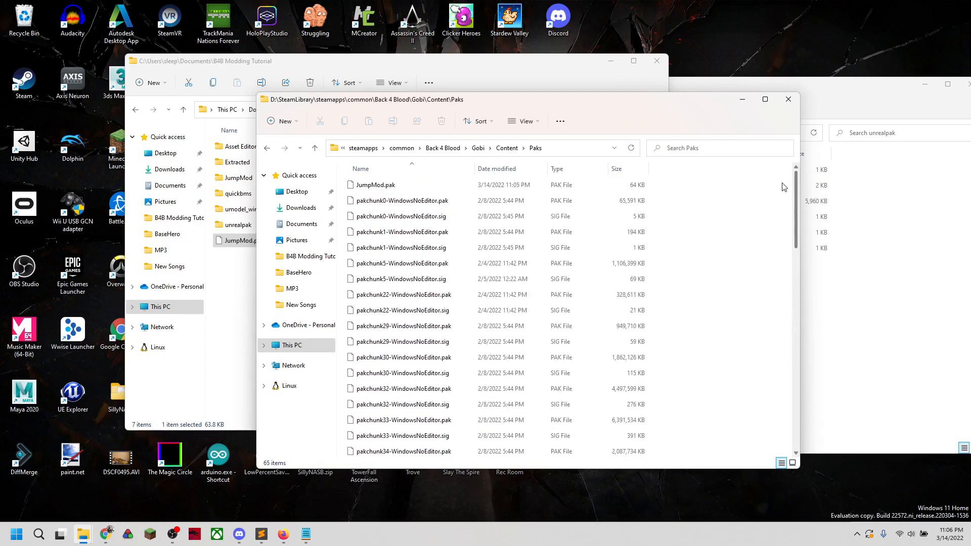
pyautogui.click(418, 187)
pyautogui.rightClick(418, 186)
pyautogui.click(455, 340)
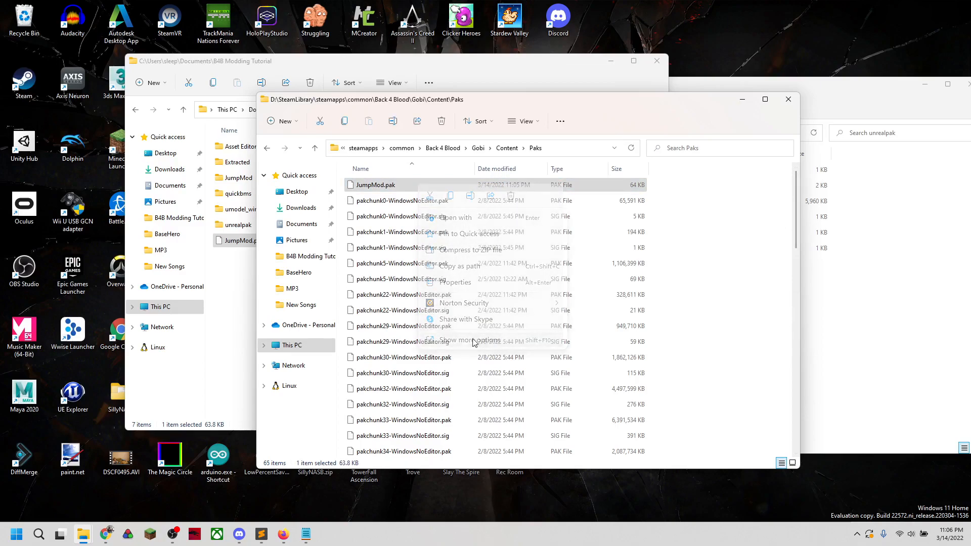
pyautogui.click(503, 314)
pyautogui.hotkey('ctrl', 'v')
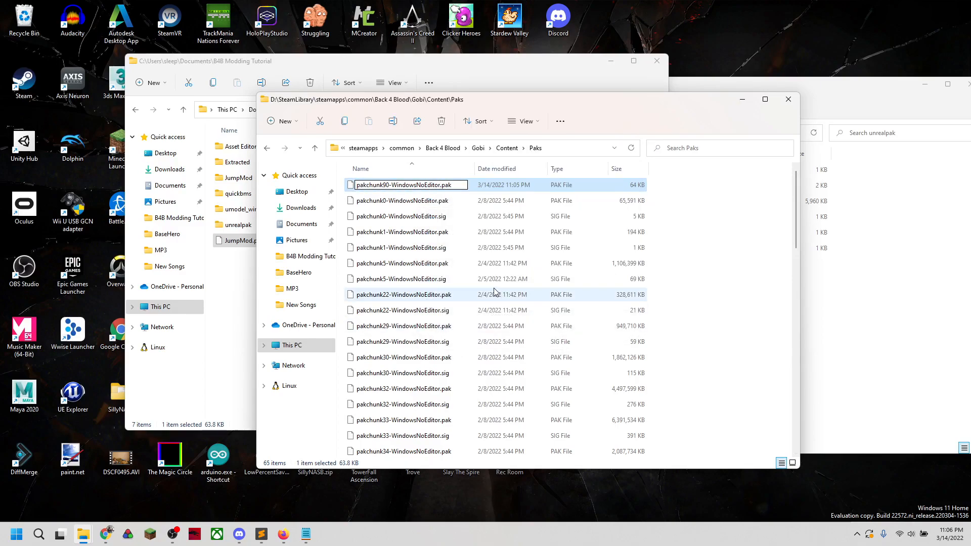
pyautogui.write('_P')
pyautogui.press('Return')
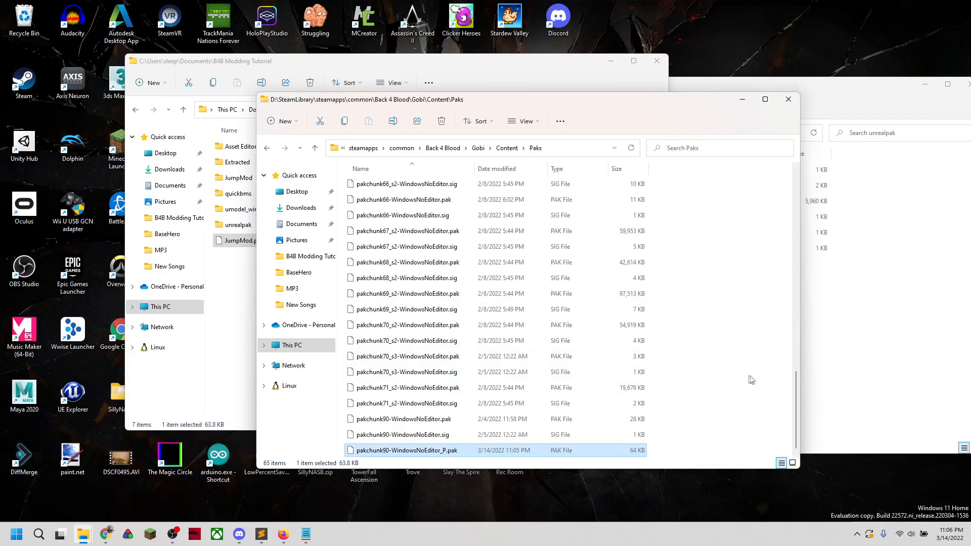
# - Duplicate pakchunk90-WindowsNoEditor.sig in the Paks folder and rename the copy to pakchunk90-WindowsNoEditor_P.sig
pyautogui.click(457, 436)
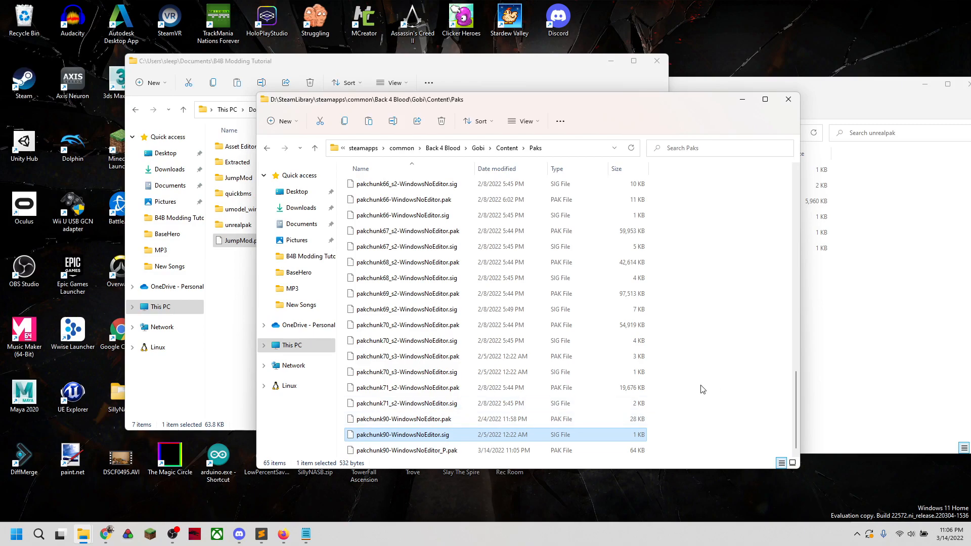
pyautogui.hotkey('ctrl', 'v')
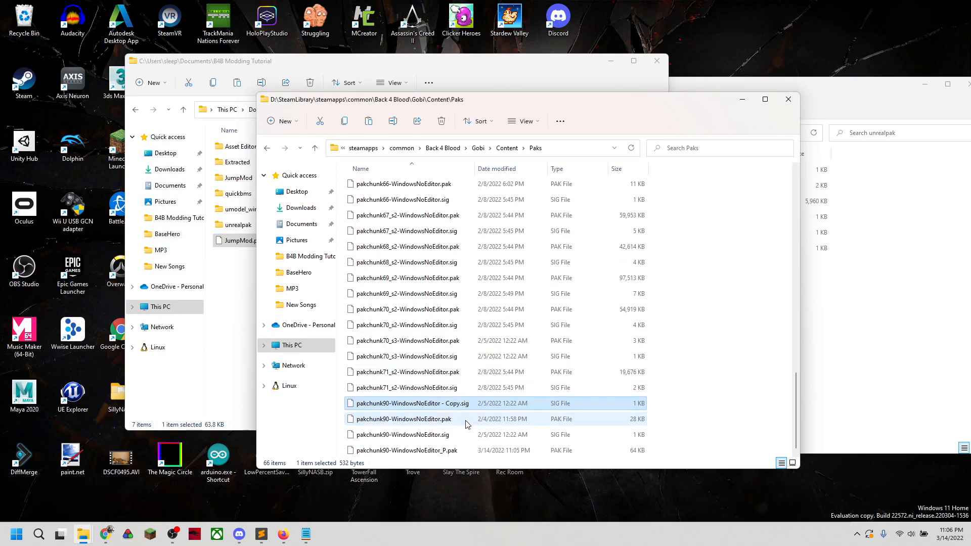
pyautogui.rightClick(464, 408)
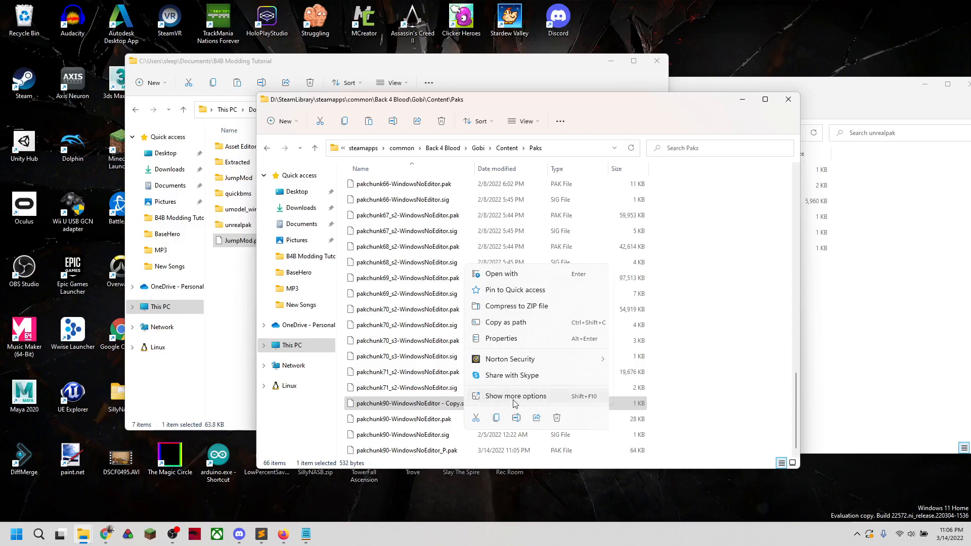
pyautogui.click(565, 395)
pyautogui.click(542, 376)
pyautogui.moveTo(440, 404); pyautogui.dragTo(460, 405)
pyautogui.write('_P')
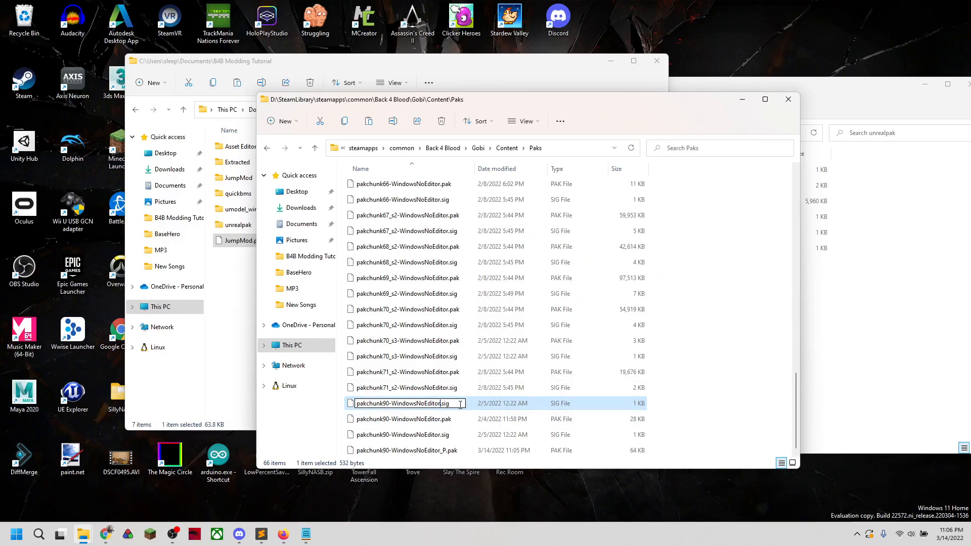
pyautogui.press('Return')
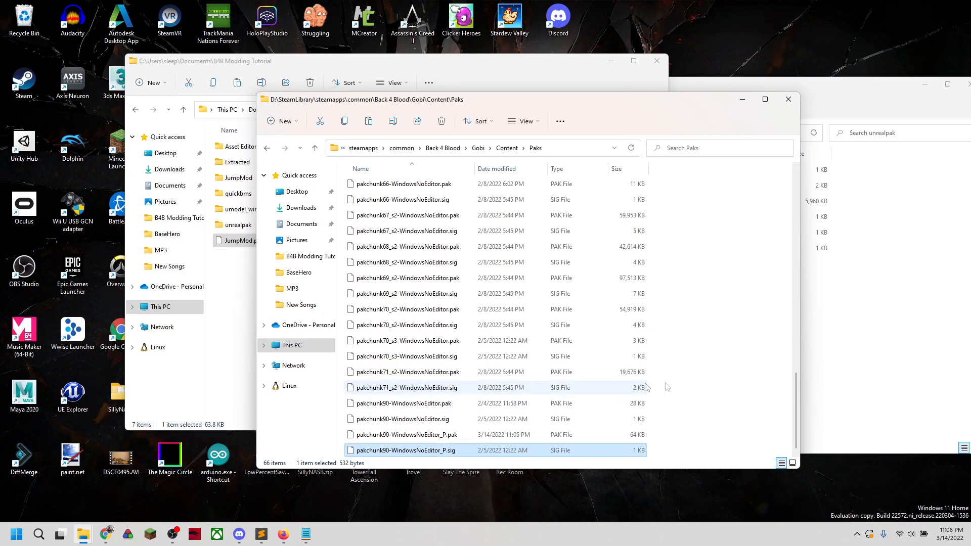
pyautogui.click(687, 383)
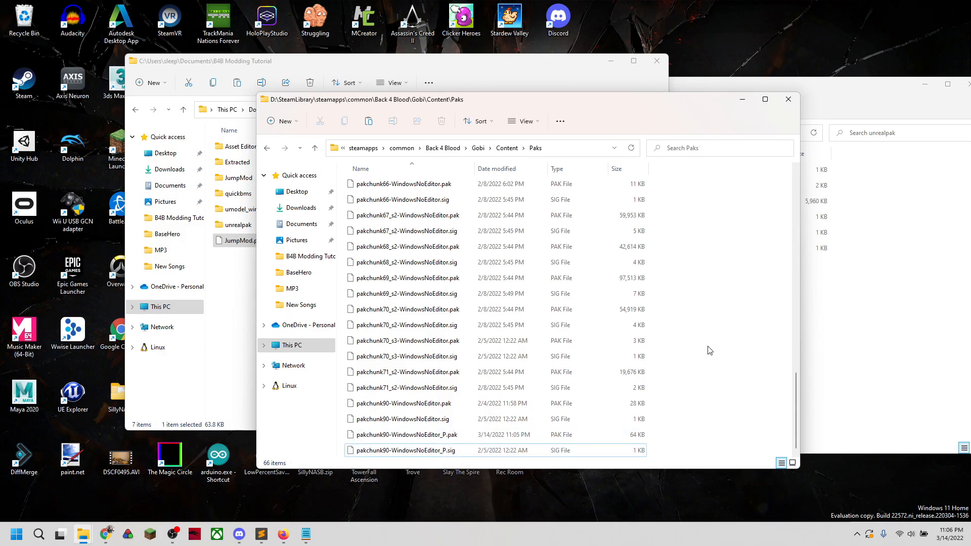
# - Minimize the Paks, B4B Modding Tutorial and unrealpak folder windows to clear the desktop
pyautogui.click(742, 103)
pyautogui.click(611, 61)
pyautogui.click(921, 84)
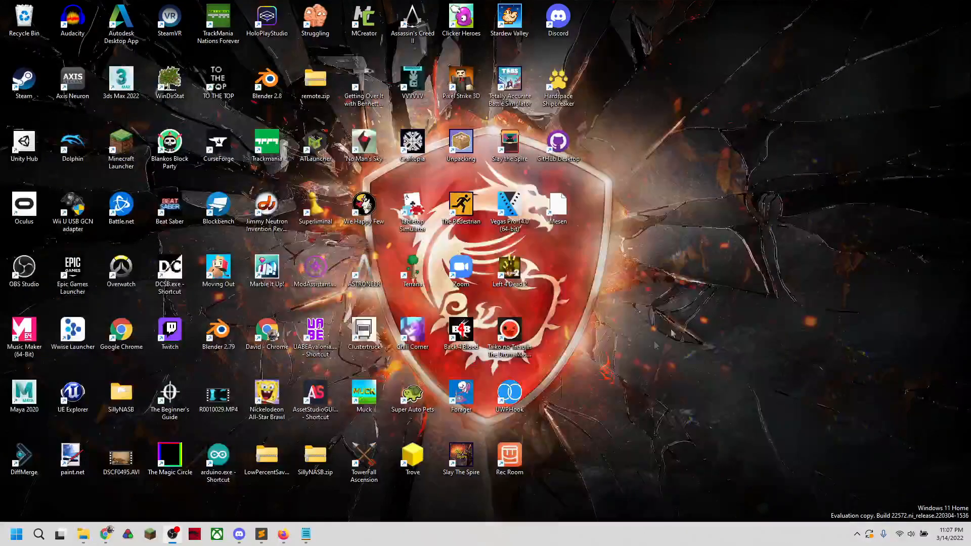